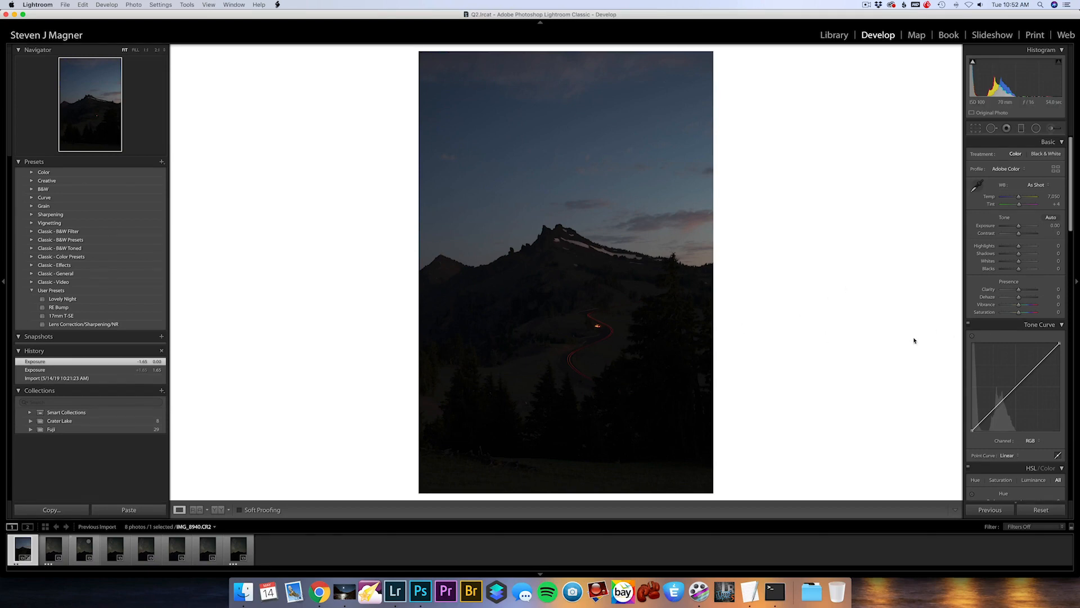
Create a virtual copy of foreground photo IMG_8940 and set its Highlights and Whites to +100, Shadows and Blacks to −100.
click(83, 554)
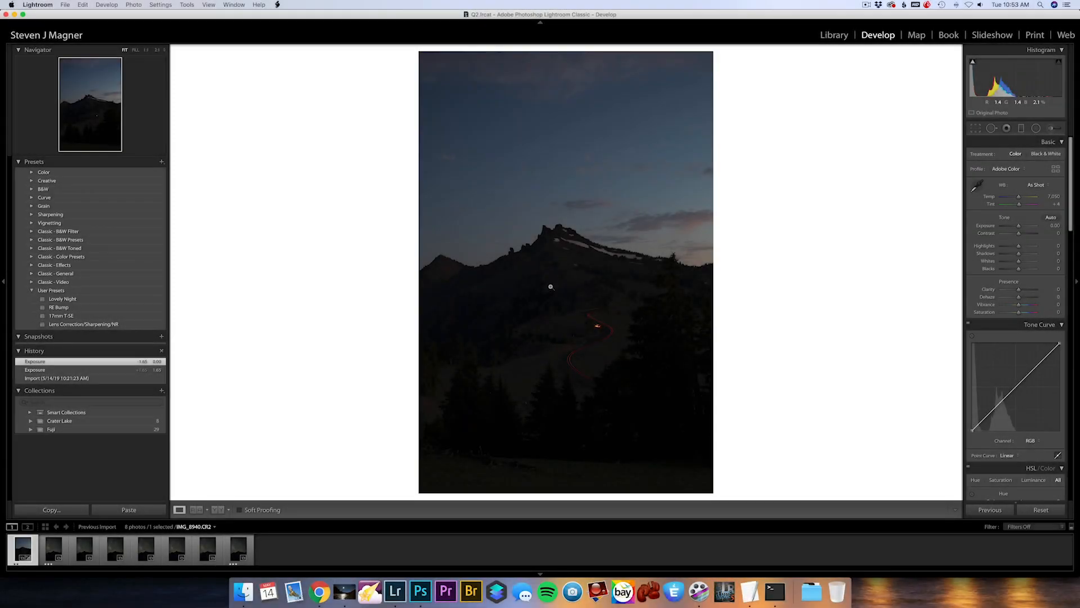
right_click(21, 548)
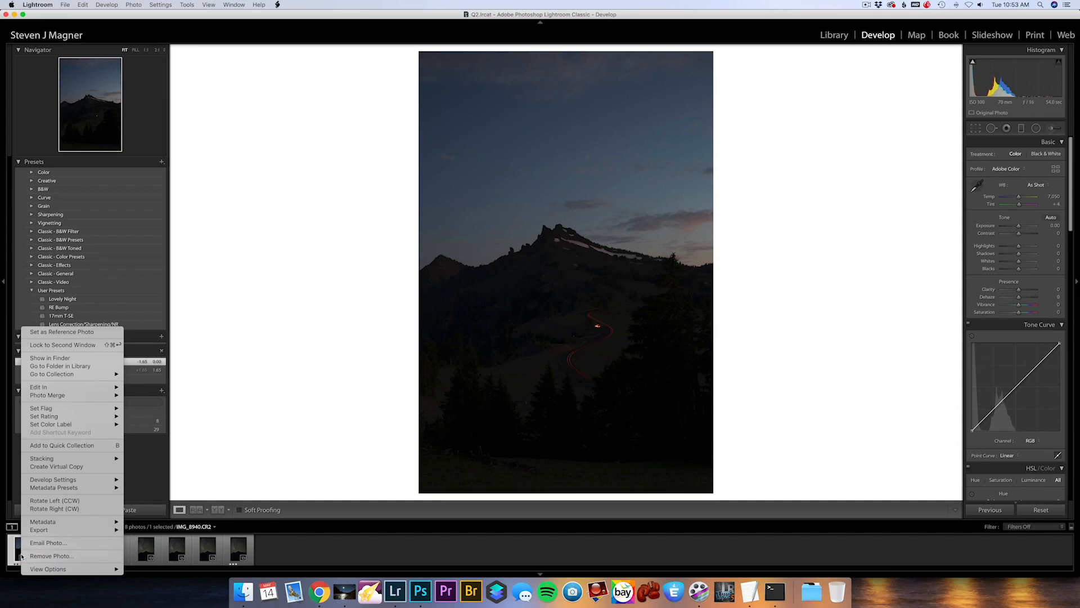
click(66, 471)
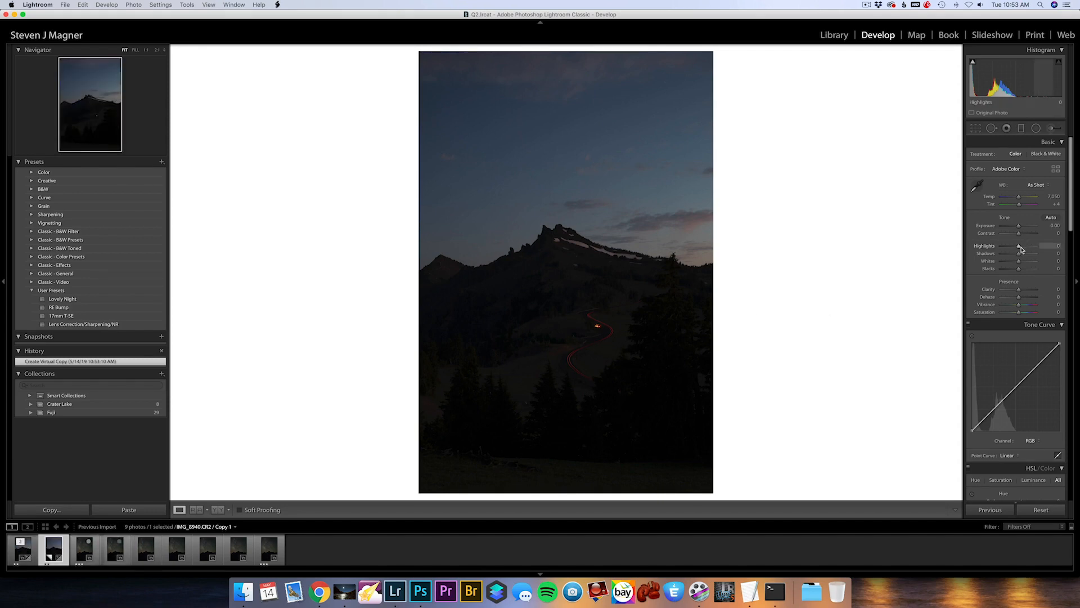
drag(1019, 247, 968, 271)
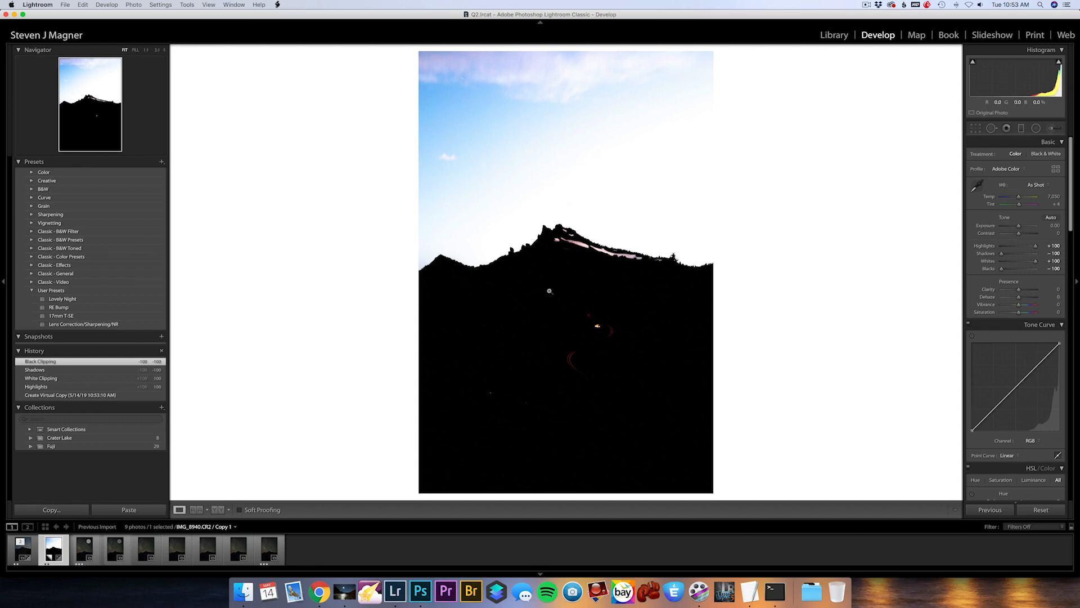
Select the Milky Way photo IMG_9018 and turn on Remove Chromatic Aberration for it.
click(80, 550)
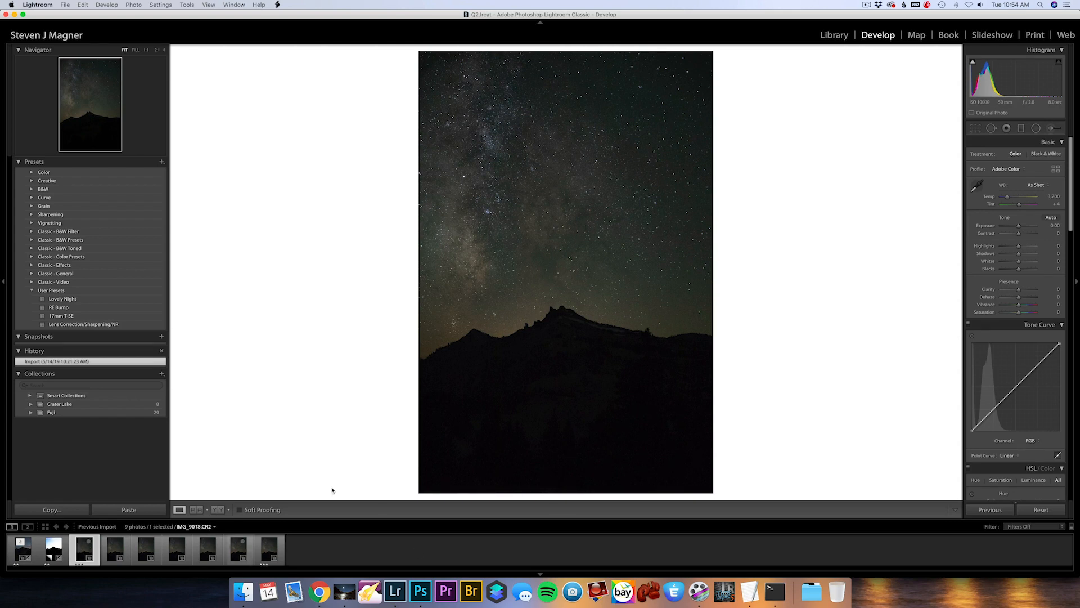
scroll(1027, 323, down, 10)
scroll(1027, 323, down, 7)
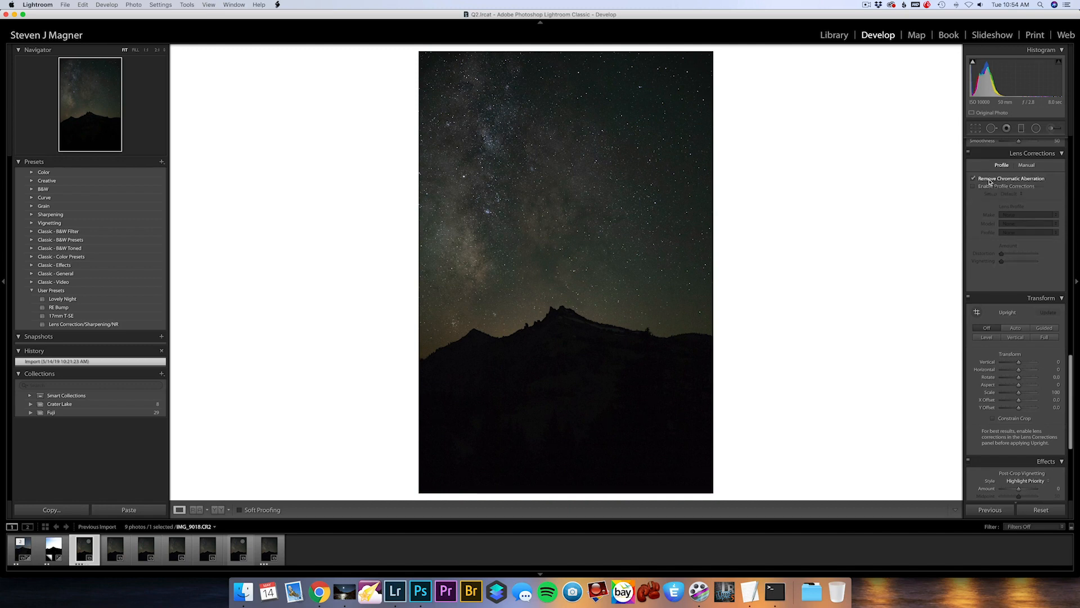
click(990, 180)
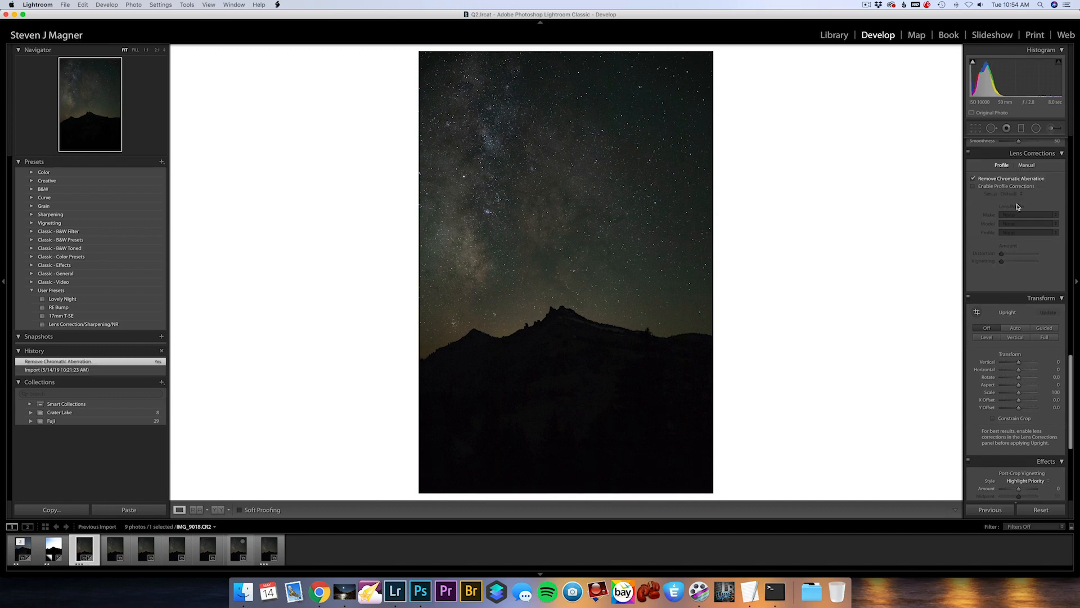
Raise the Milky Way photo's Exposure to +1.75 and correct its lens vignetting manually with Amount +74 and Midpoint 25.
scroll(1023, 216, up, 10)
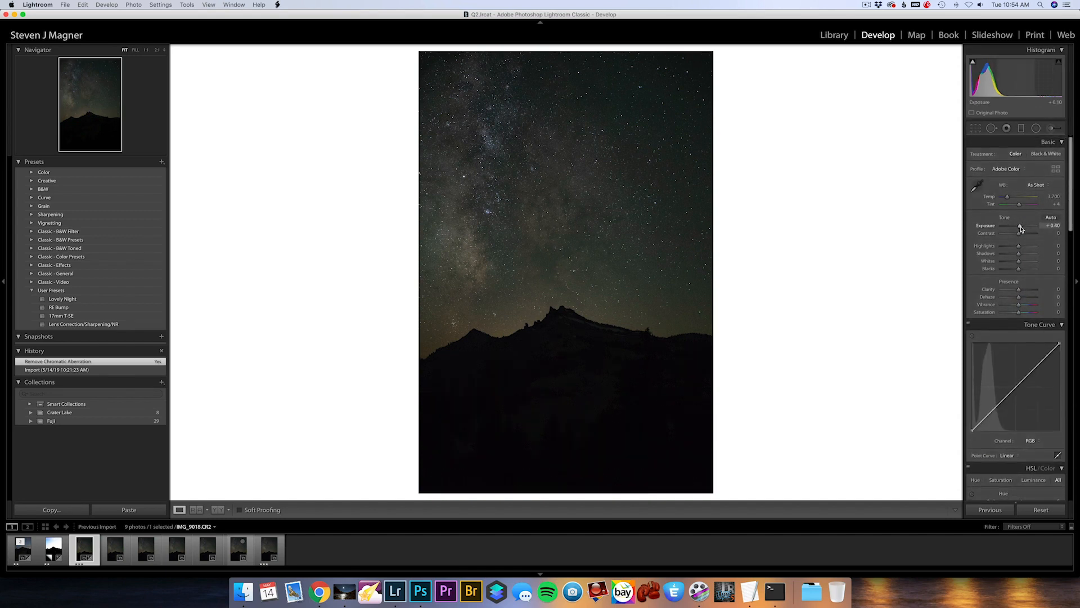
drag(1019, 227, 1029, 228)
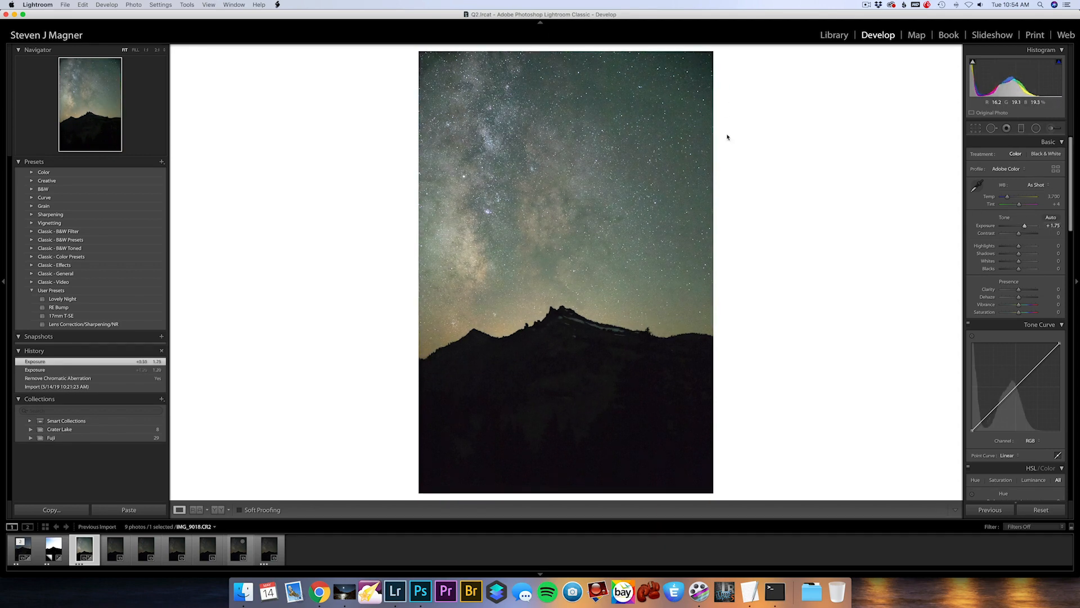
scroll(1034, 304, down, 10)
scroll(1034, 304, down, 5)
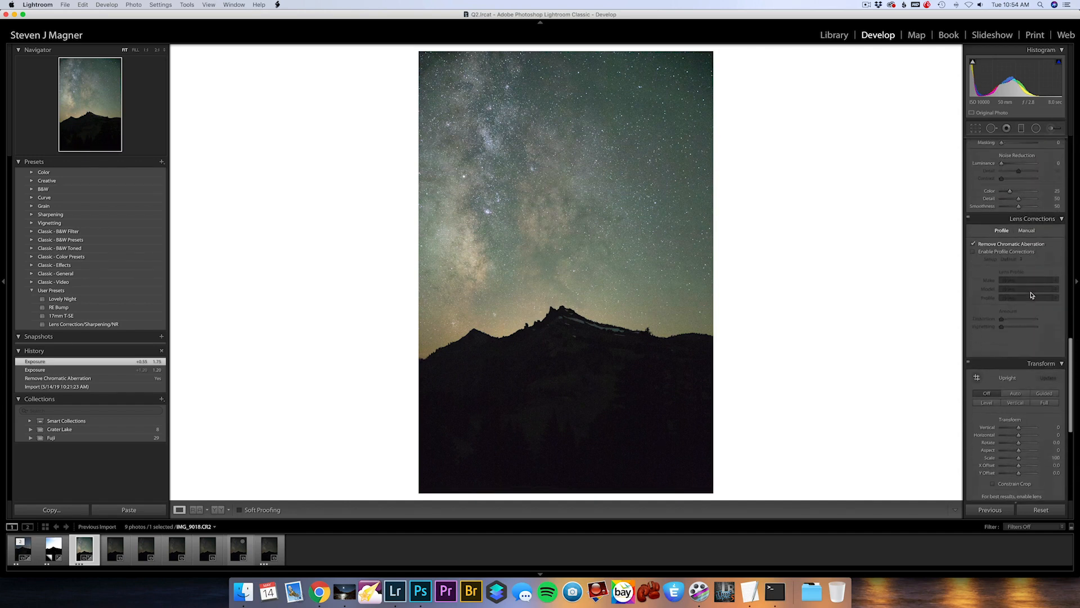
click(1026, 231)
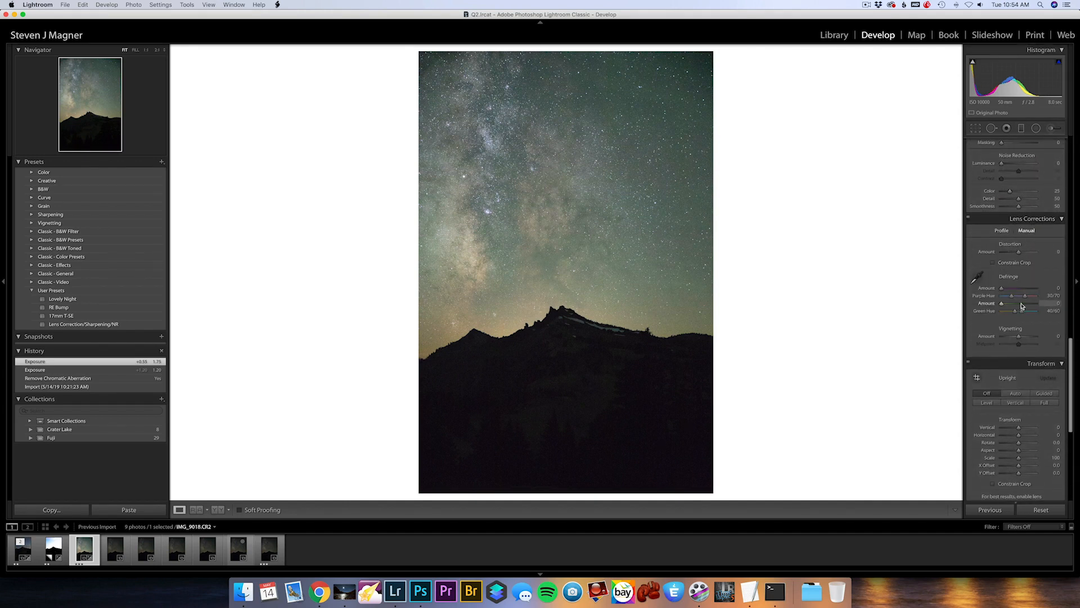
mouse_move(1020, 338)
mouse_down()
mouse_move(1035, 339)
mouse_move(1011, 352)
mouse_up()
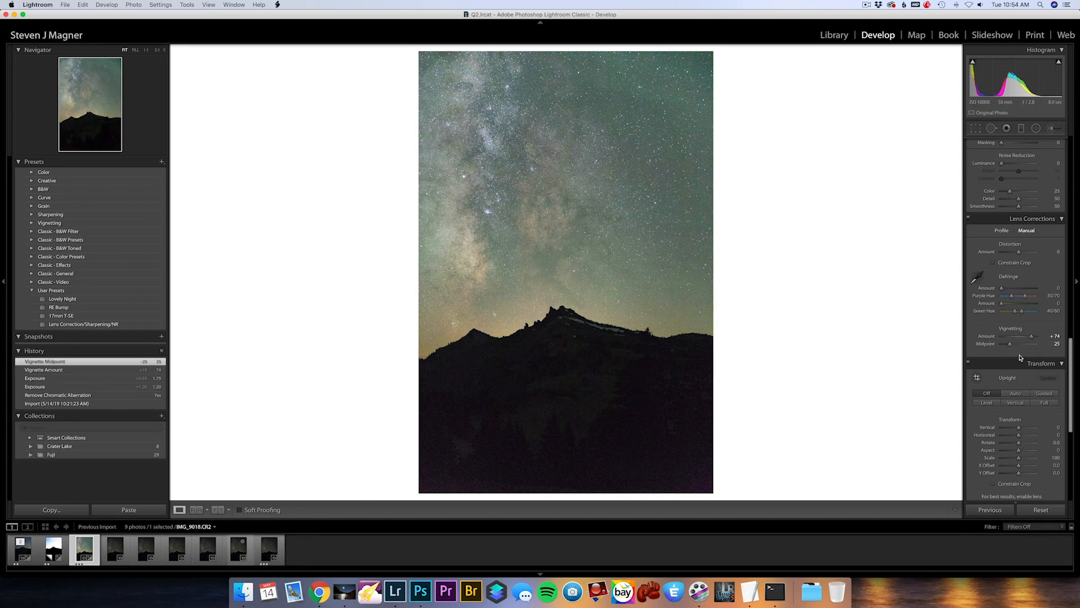
Set the Milky Way photo's Exposure to +1.35, Contrast +15, Highlights +40, Shadows −37, Whites +44, Blacks −37, Clarity +7 and Dehaze +8.
scroll(1009, 364, up, 10)
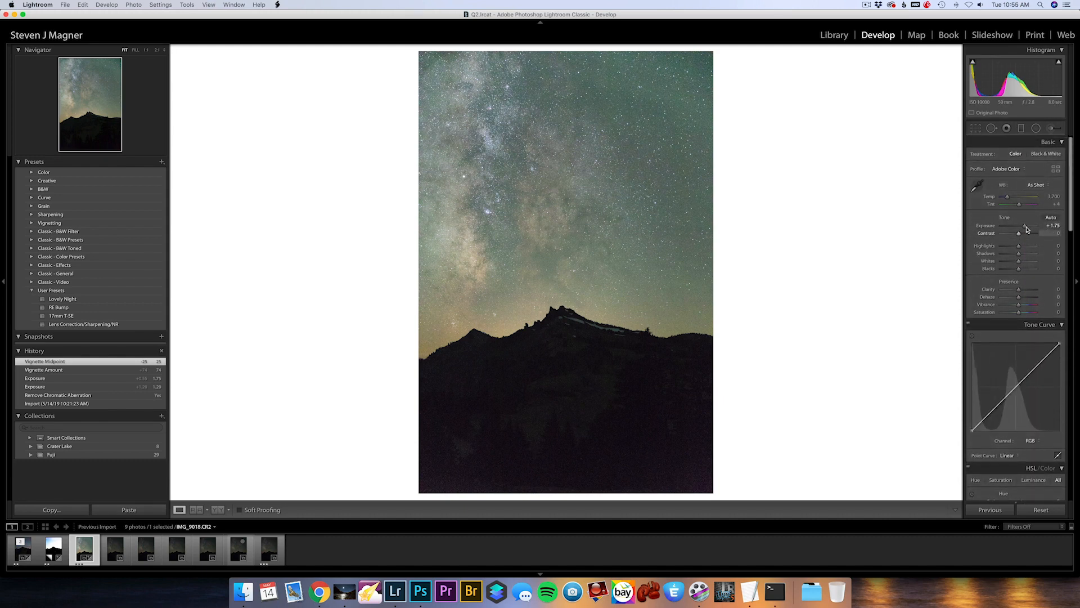
double_click(1026, 226)
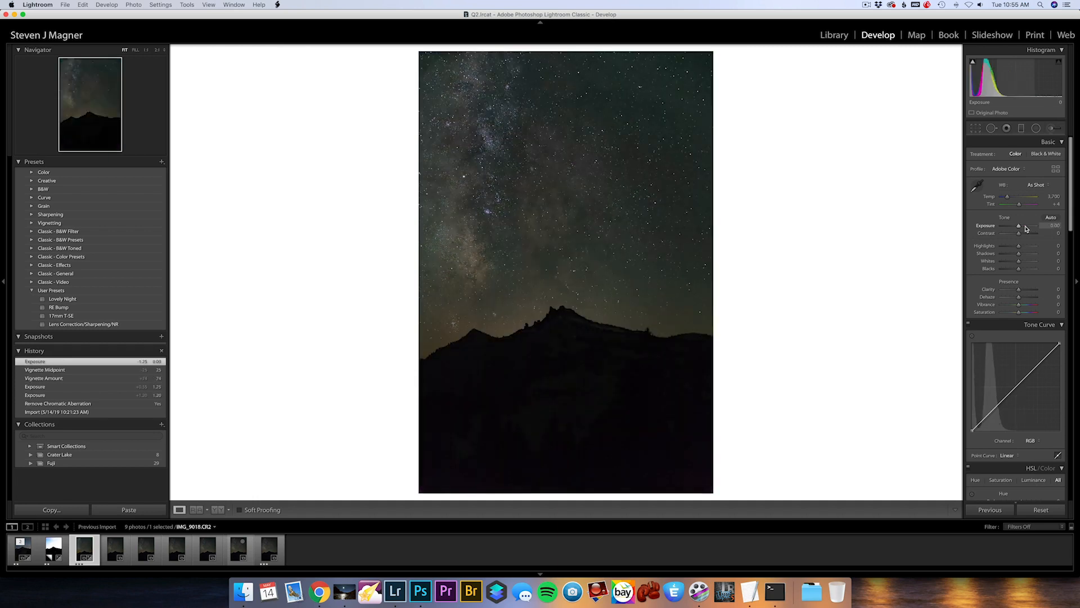
drag(1023, 227, 1023, 226)
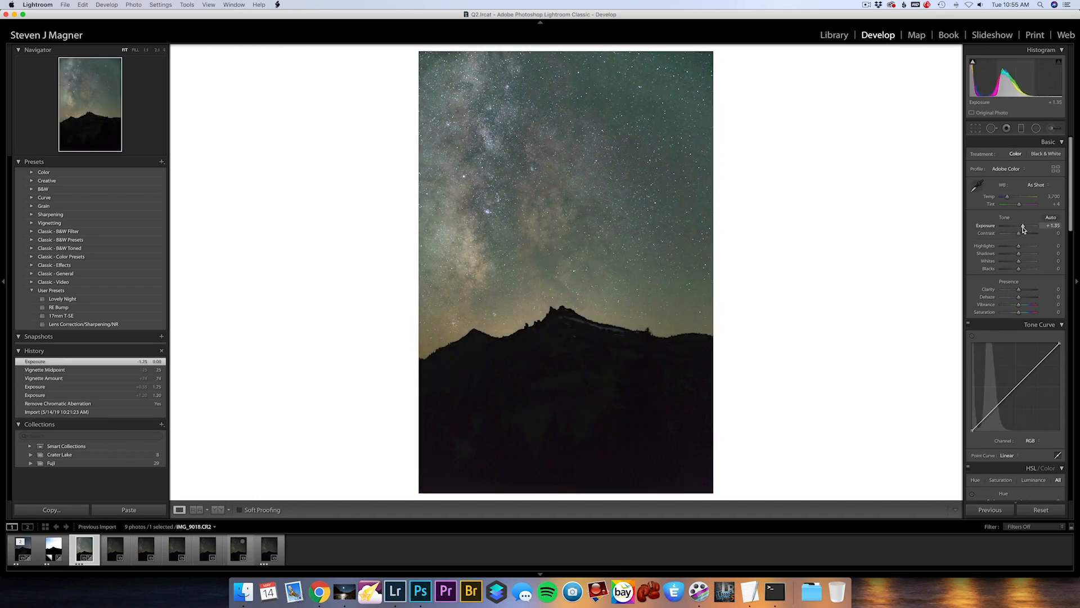
click(1031, 248)
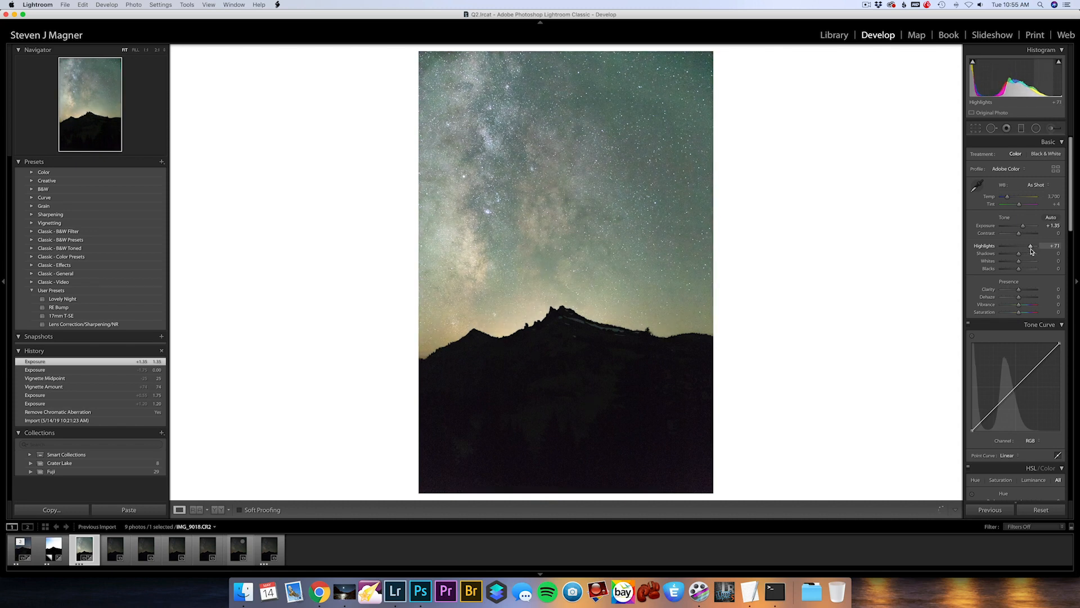
drag(1031, 249, 1028, 248)
drag(1027, 251, 1012, 272)
drag(1019, 233, 1022, 236)
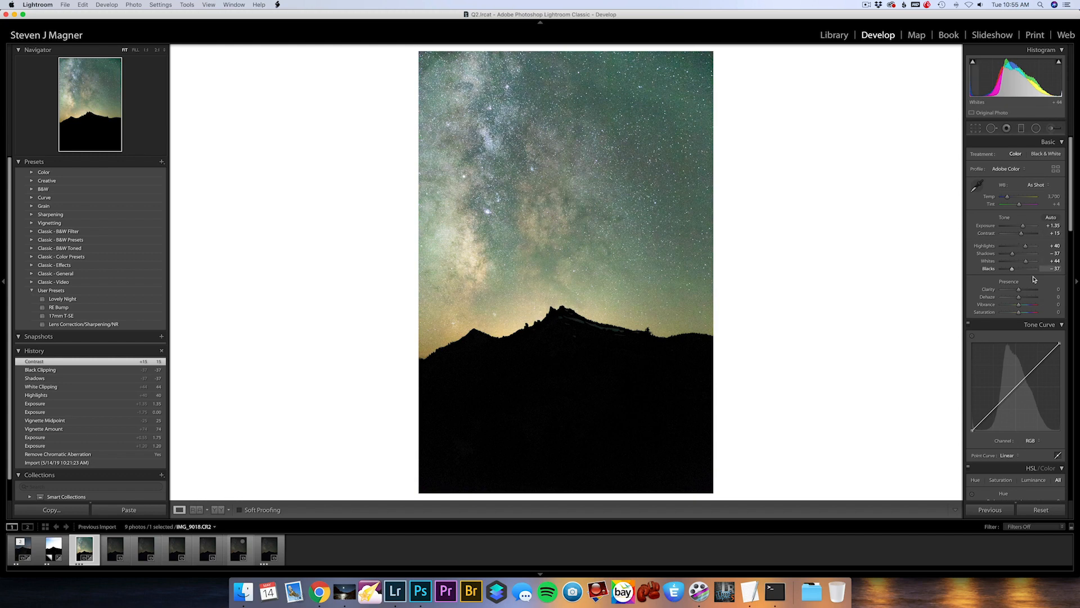
drag(1019, 290, 1021, 299)
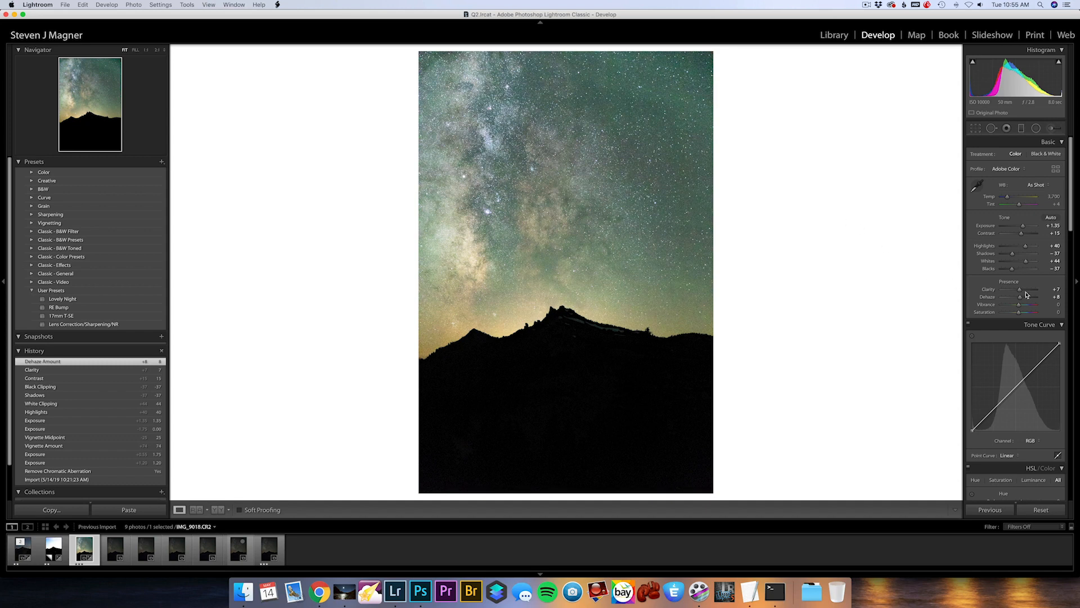
Set white balance to Temp 3,617 and Tint +9 with Vibrance and Saturation temporarily at +100, and reset those two to 0.
drag(1019, 304, 1039, 312)
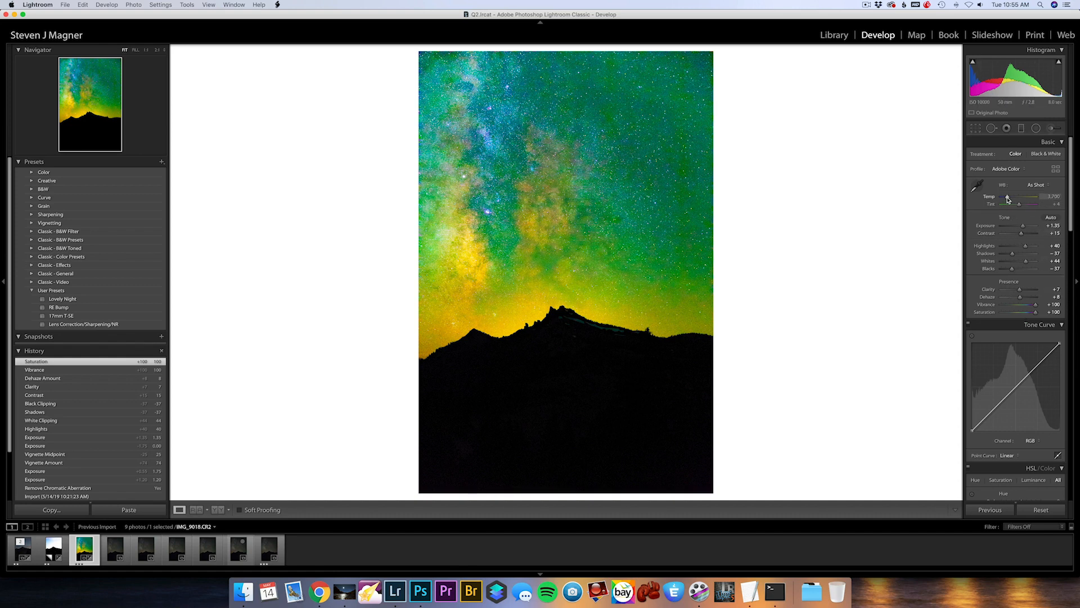
drag(1008, 199, 1007, 199)
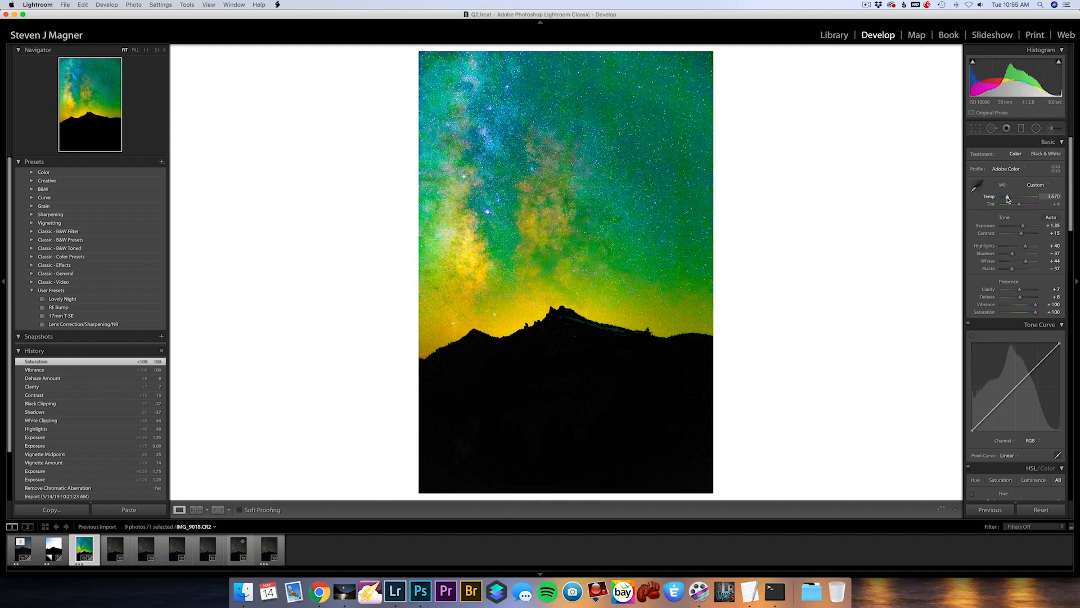
drag(1008, 199, 1008, 200)
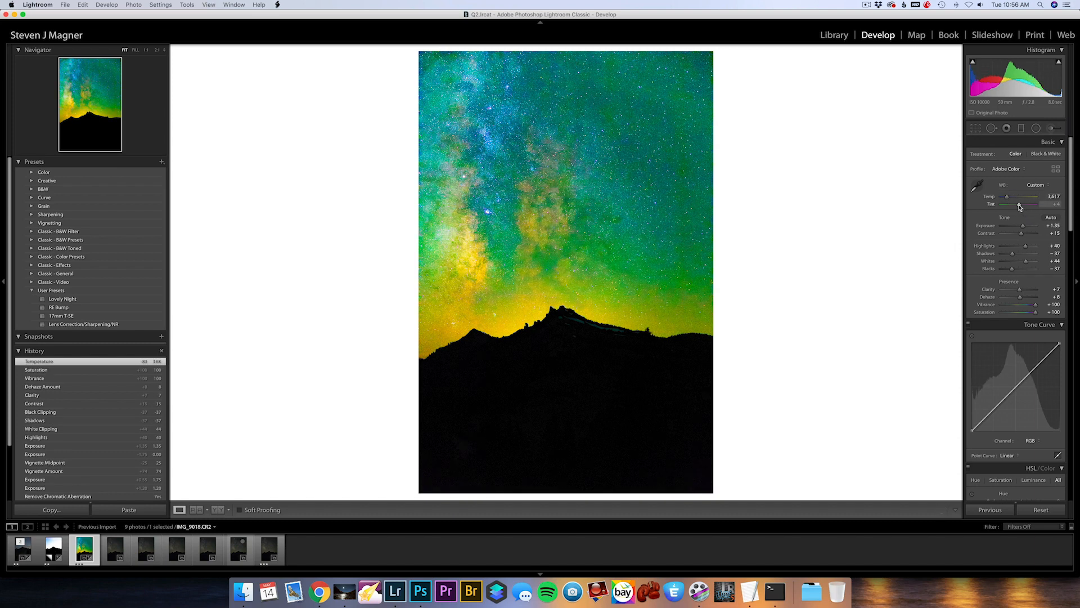
drag(1020, 207, 1021, 207)
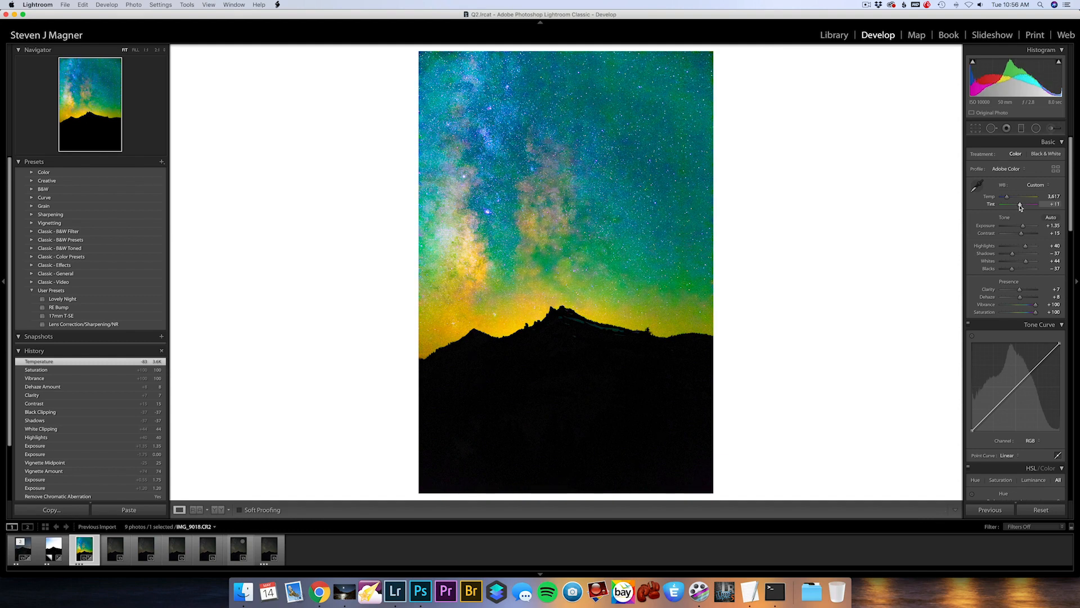
drag(1020, 207, 1020, 207)
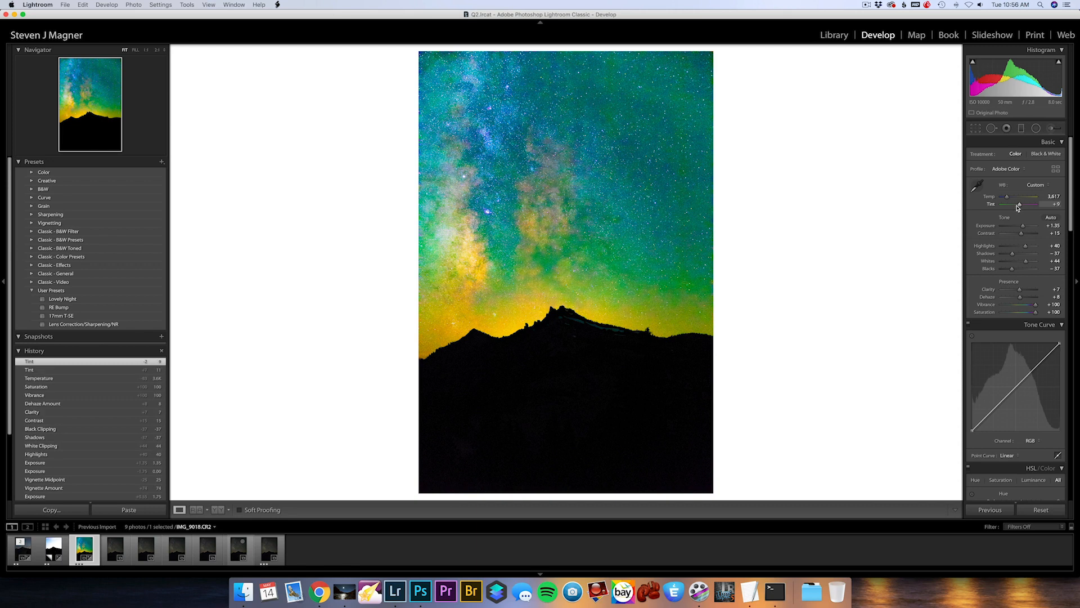
double_click(1037, 305)
double_click(1035, 312)
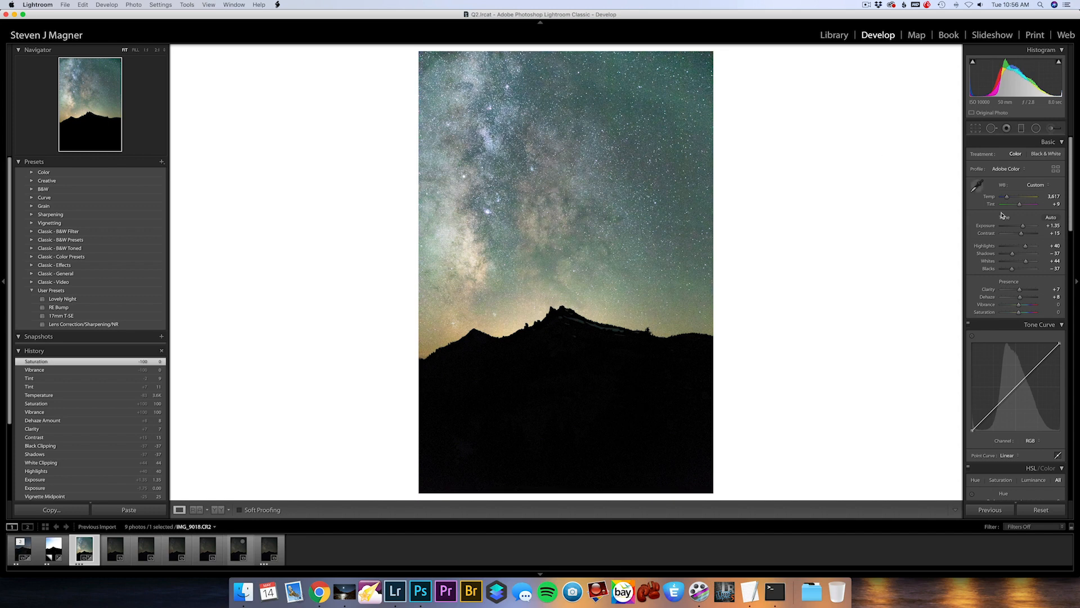
drag(1019, 308, 1022, 315)
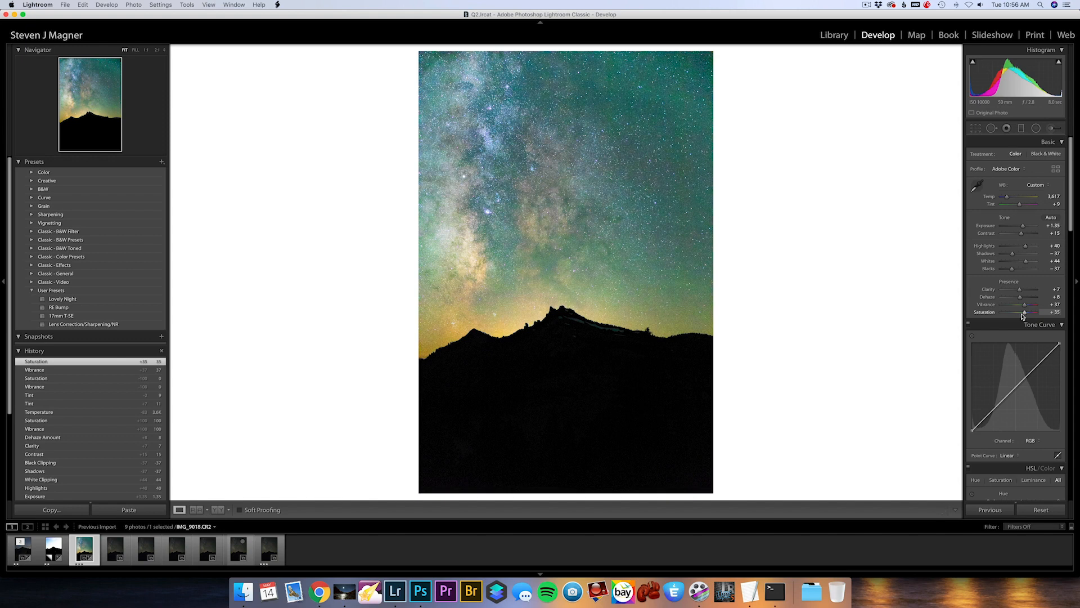
double_click(1023, 313)
double_click(1025, 306)
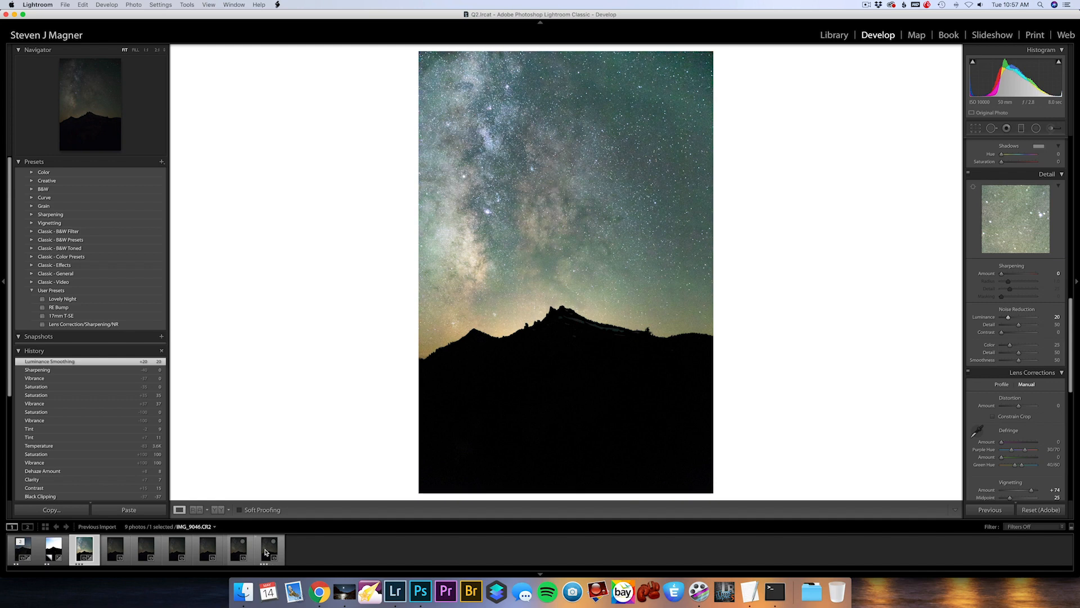
Select the Milky Way photos from IMG_9018 through IMG_9046 and synchronize the develop settings across all seven.
shift+click(269, 549)
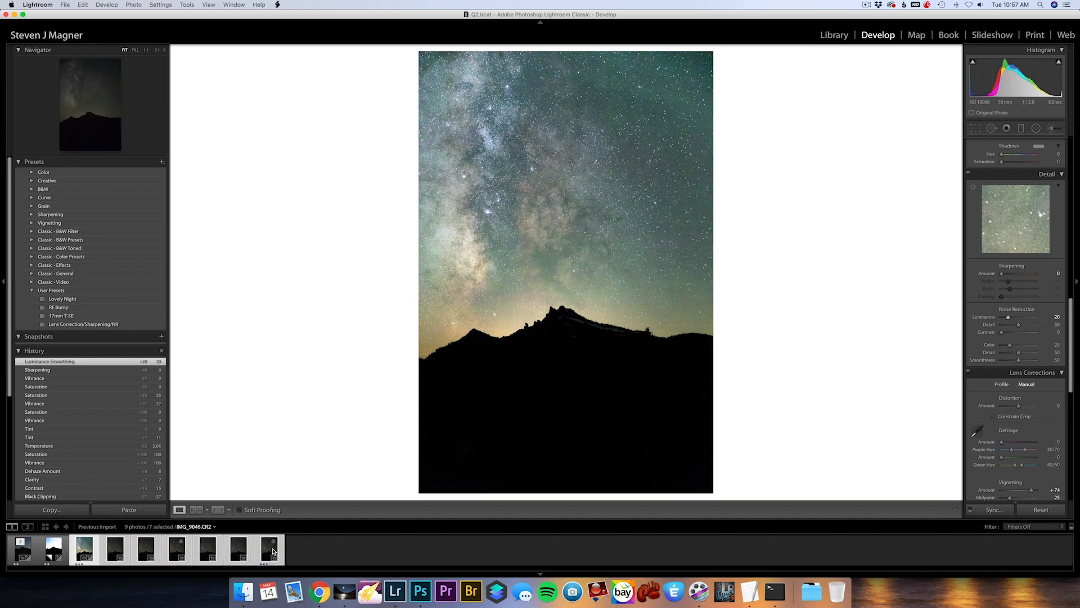
click(994, 510)
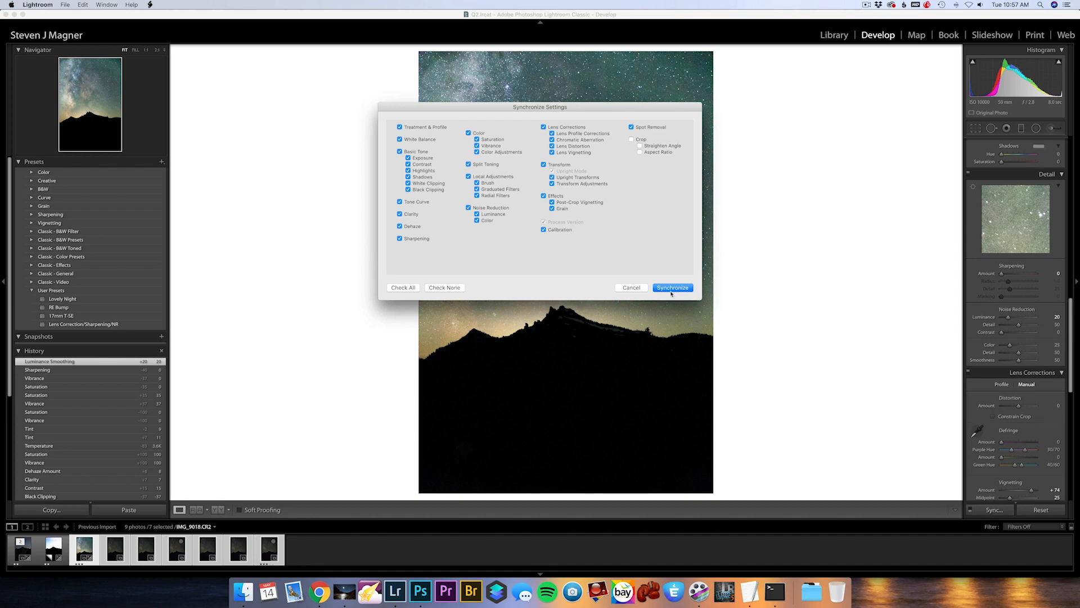
click(671, 291)
Set up an export of the seven selected photos with the custom name CraterLake and a JPEG quality of 100.
click(65, 4)
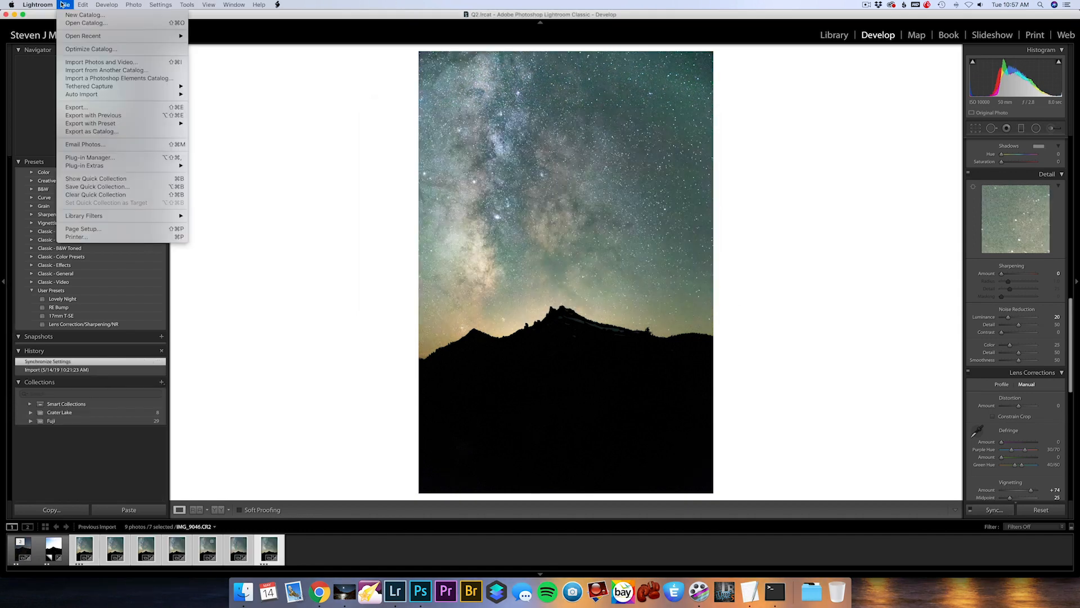
click(101, 108)
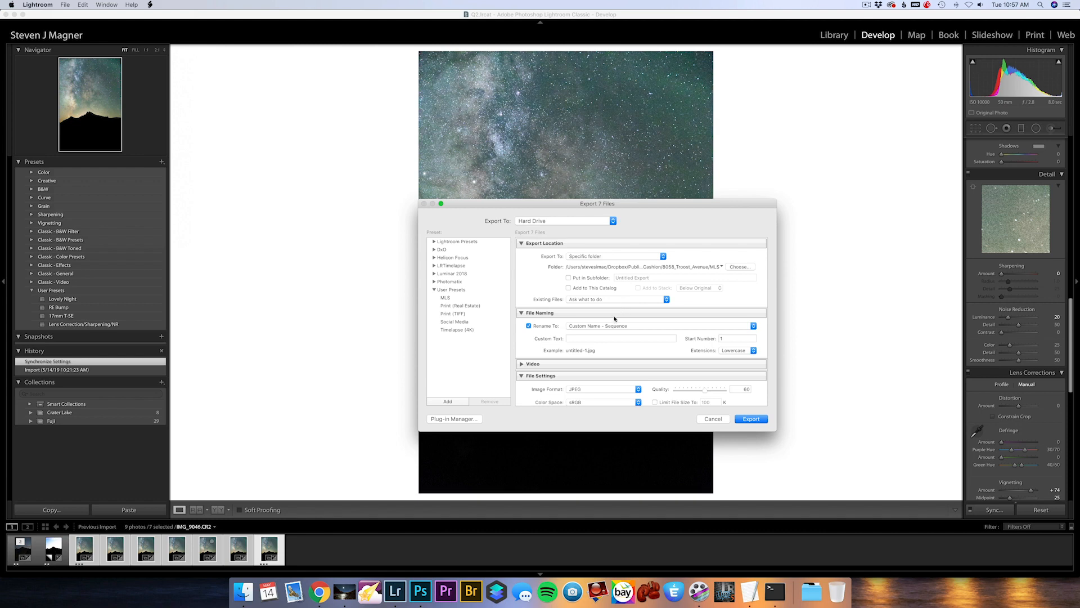
click(596, 338)
text(CraterLake)
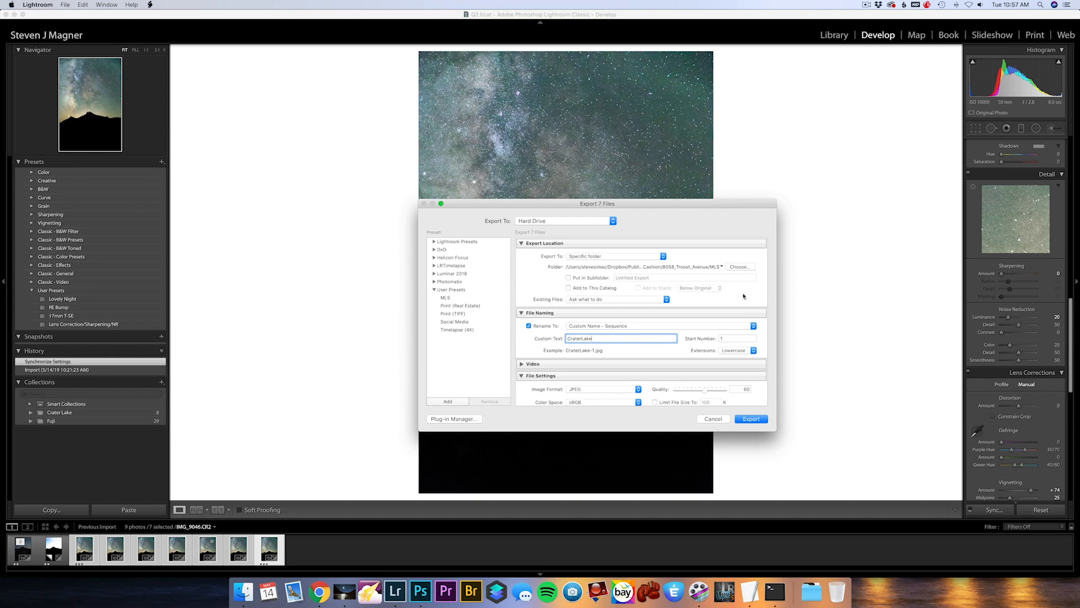
scroll(743, 296, down, 3)
drag(706, 294, 742, 299)
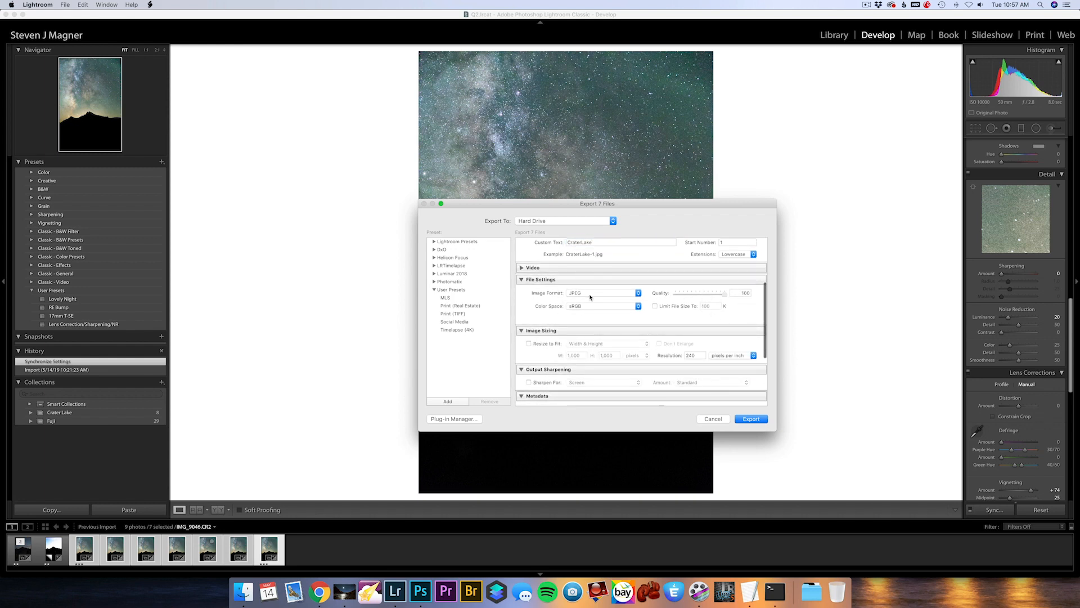
scroll(637, 315, down, 2)
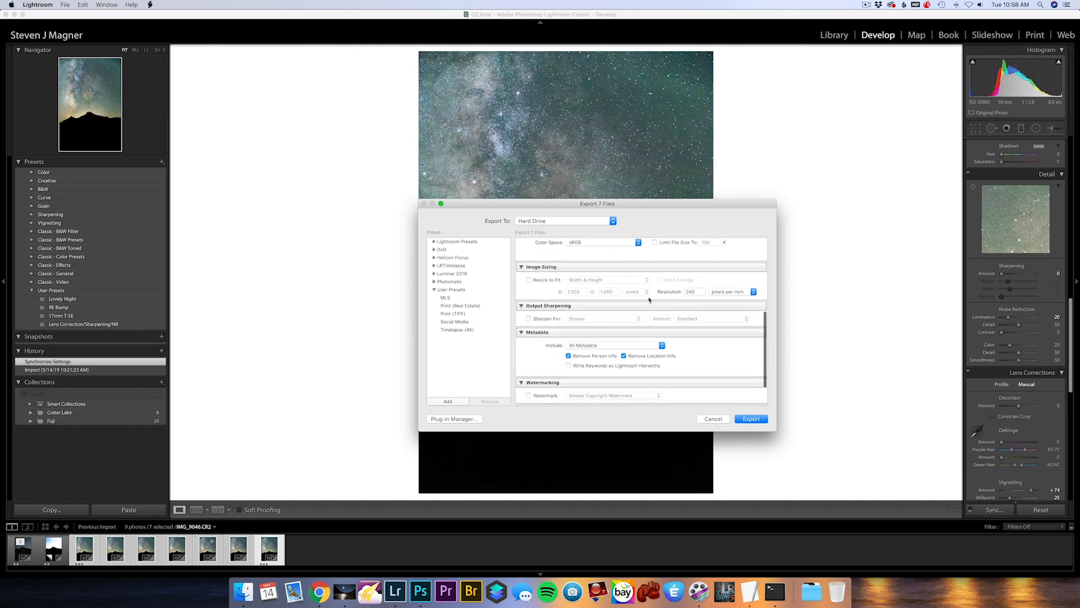
Set the export destination to the Crater Lake folder on the Desktop and export the seven sky photos.
scroll(698, 284, up, 5)
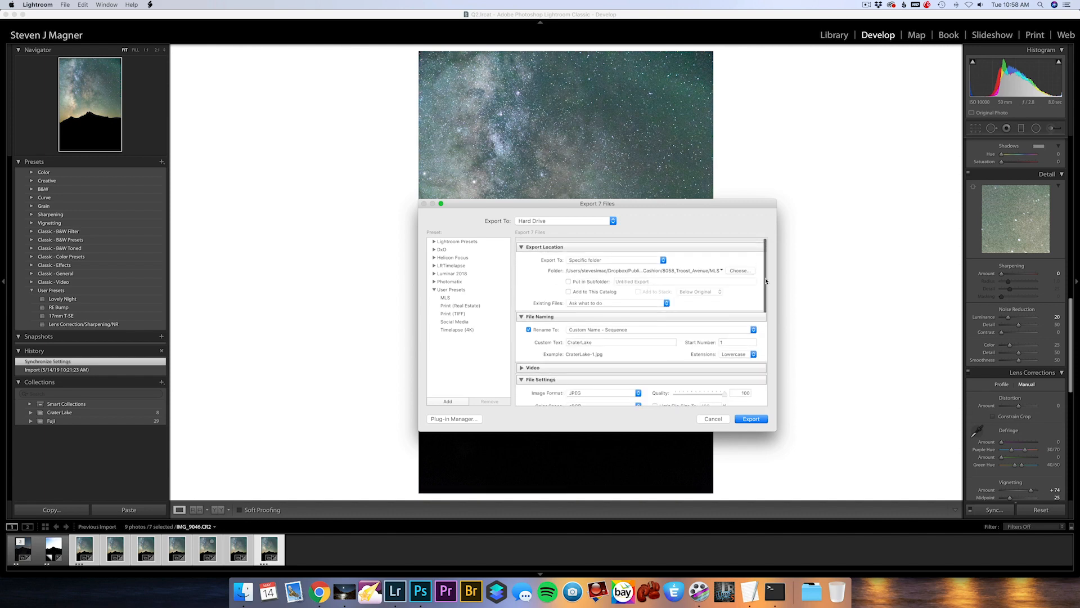
click(738, 266)
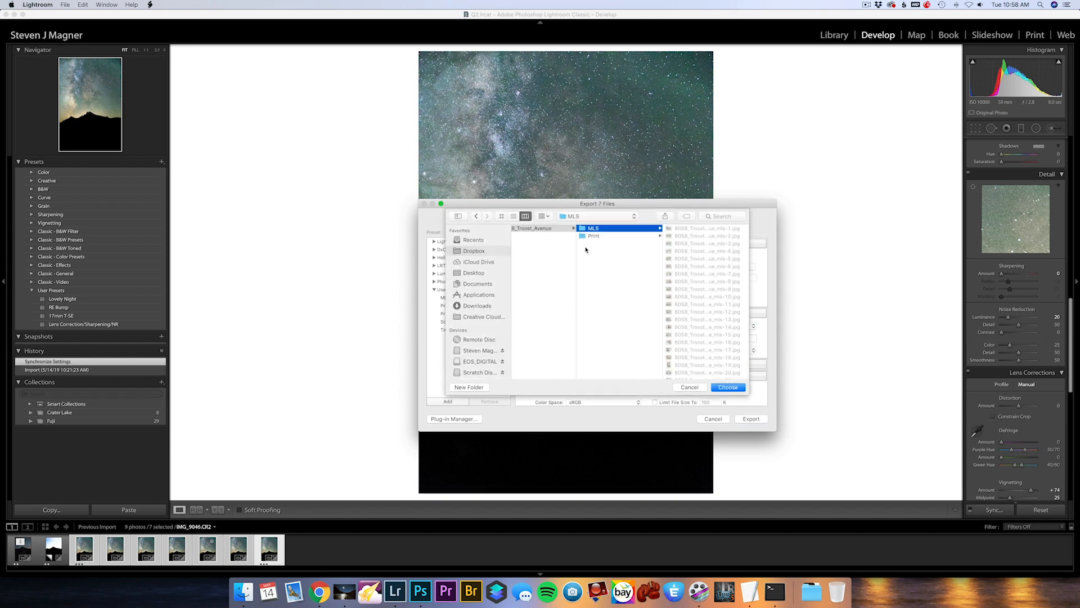
click(474, 273)
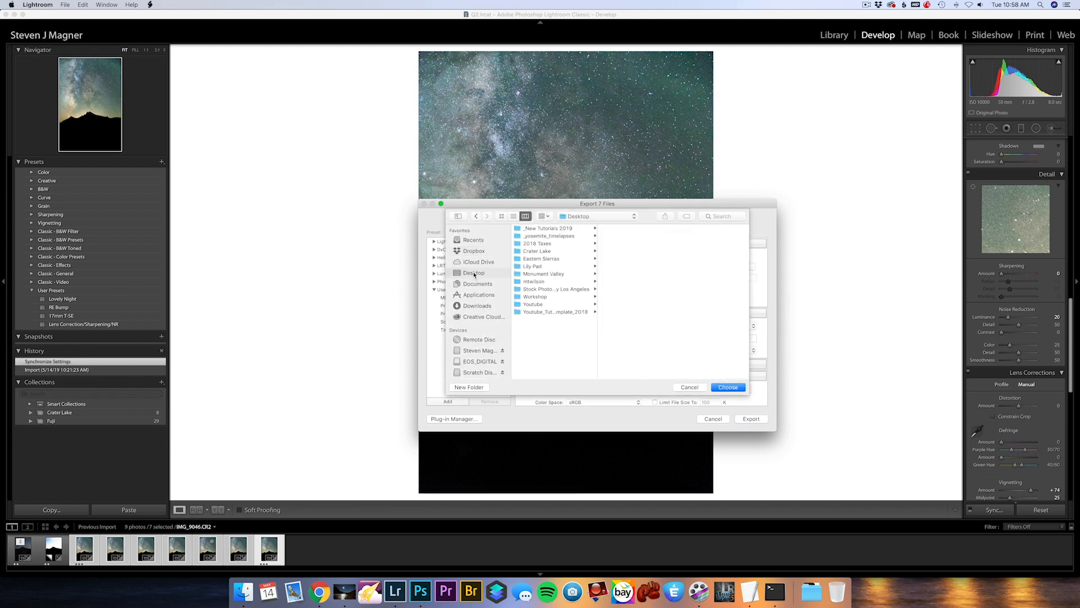
click(536, 252)
click(735, 387)
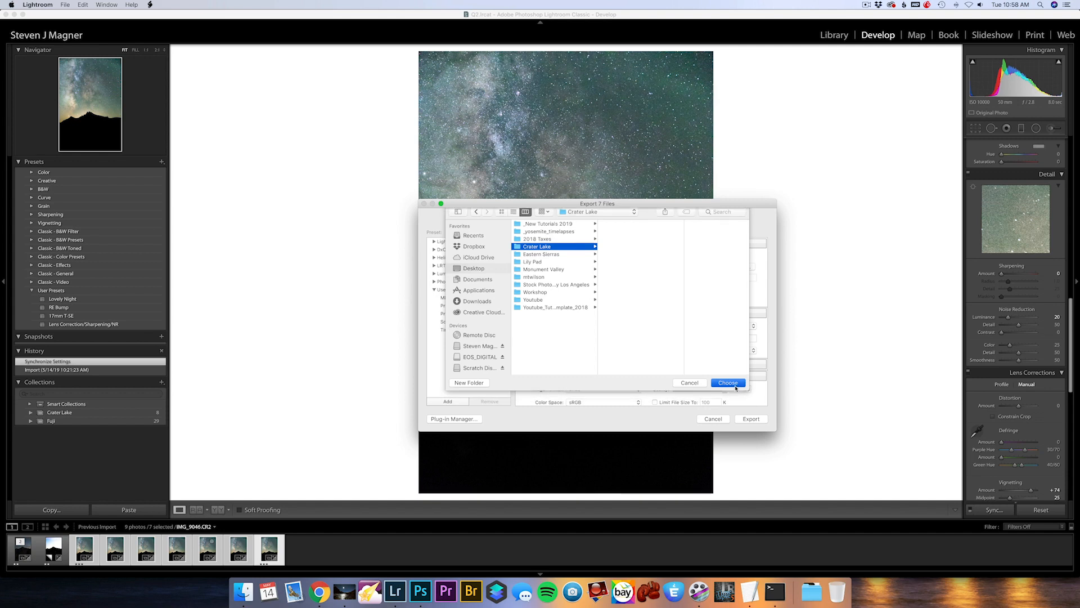
click(753, 419)
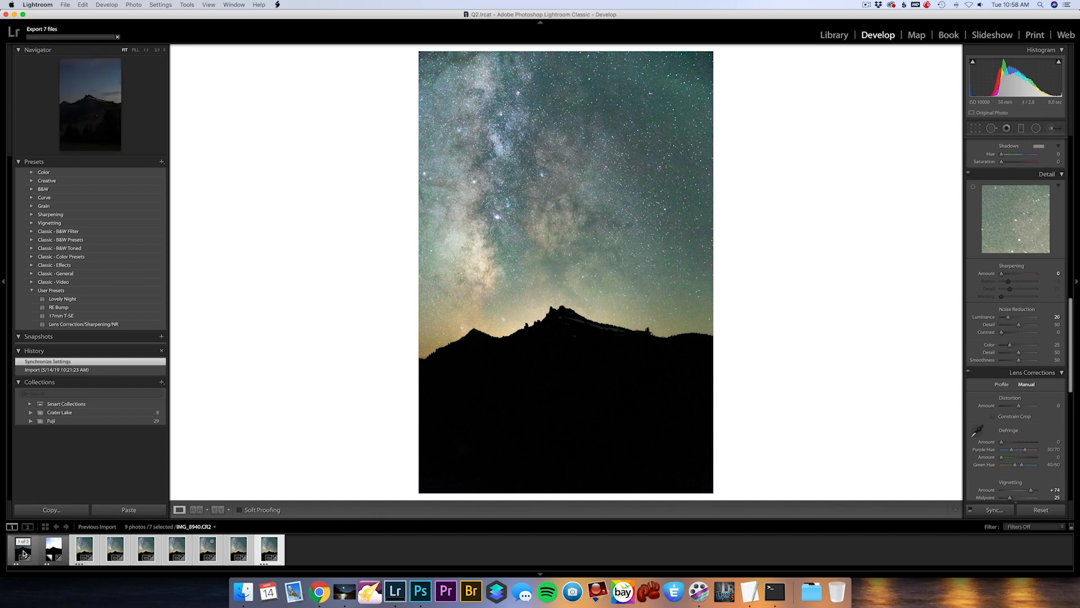
Compare the dark foreground photo IMG_8940 with the edited Milky Way photo IMG_9018.
click(23, 553)
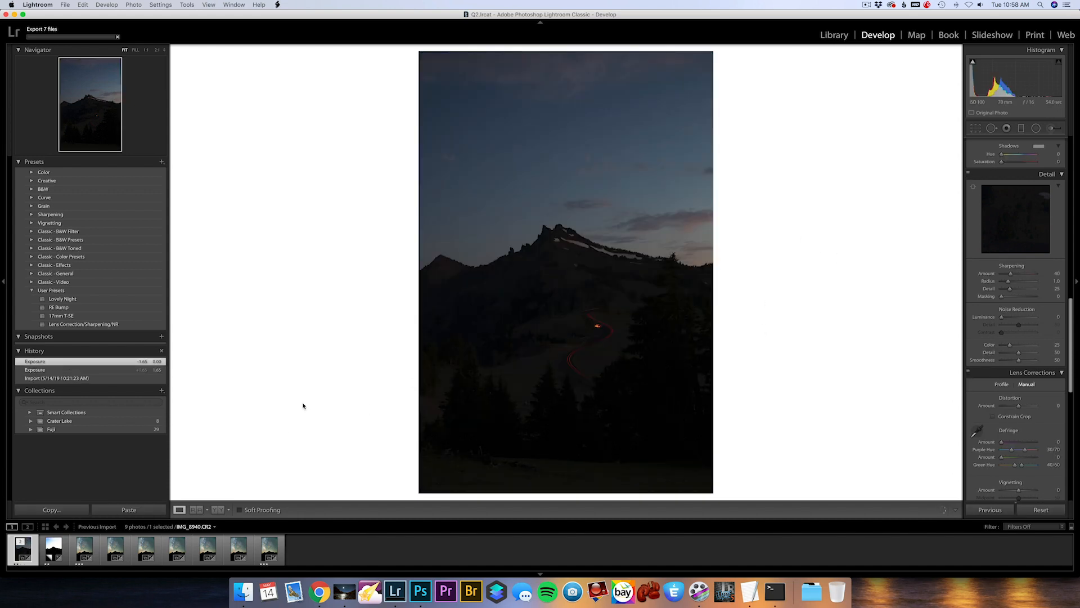
super+click(85, 548)
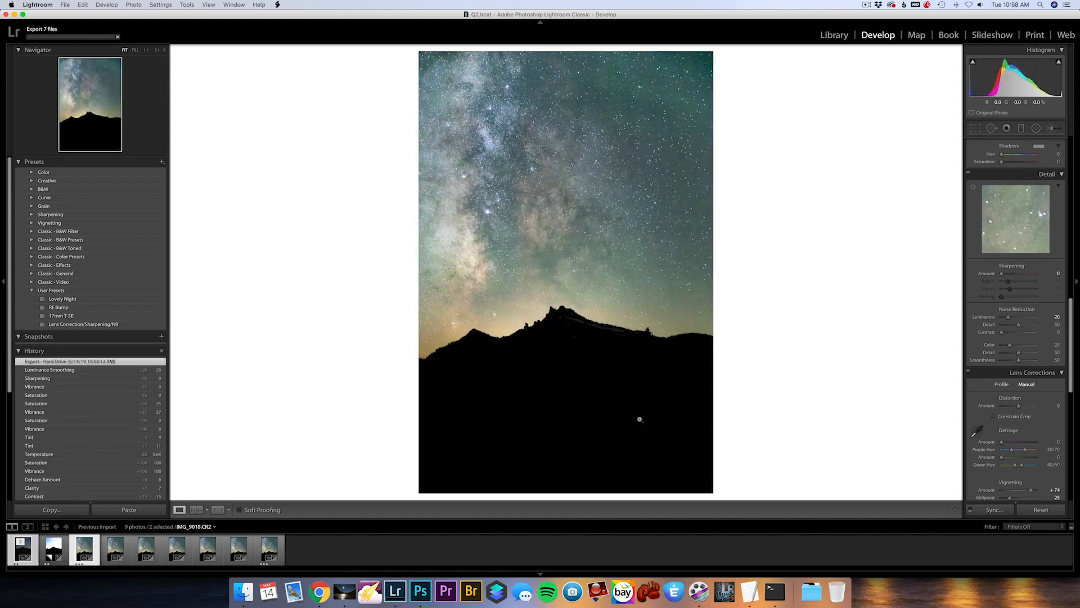
key(Left)
key(Right)
key(Left)
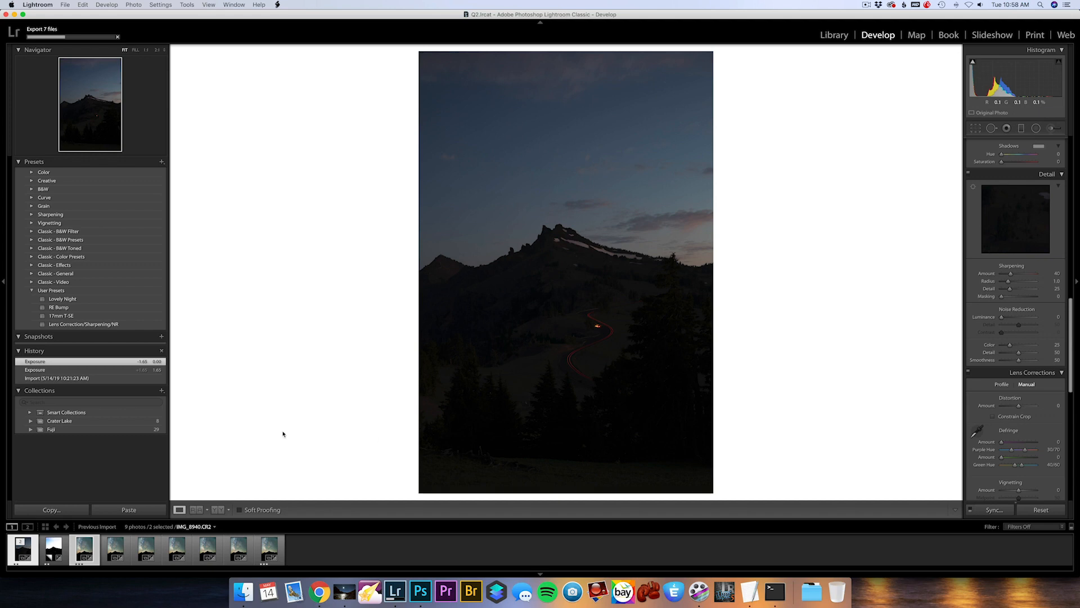
Select only the foreground photo IMG_8940 and set its Exposure to +0.75 and Shadows to +40.
click(50, 551)
click(27, 553)
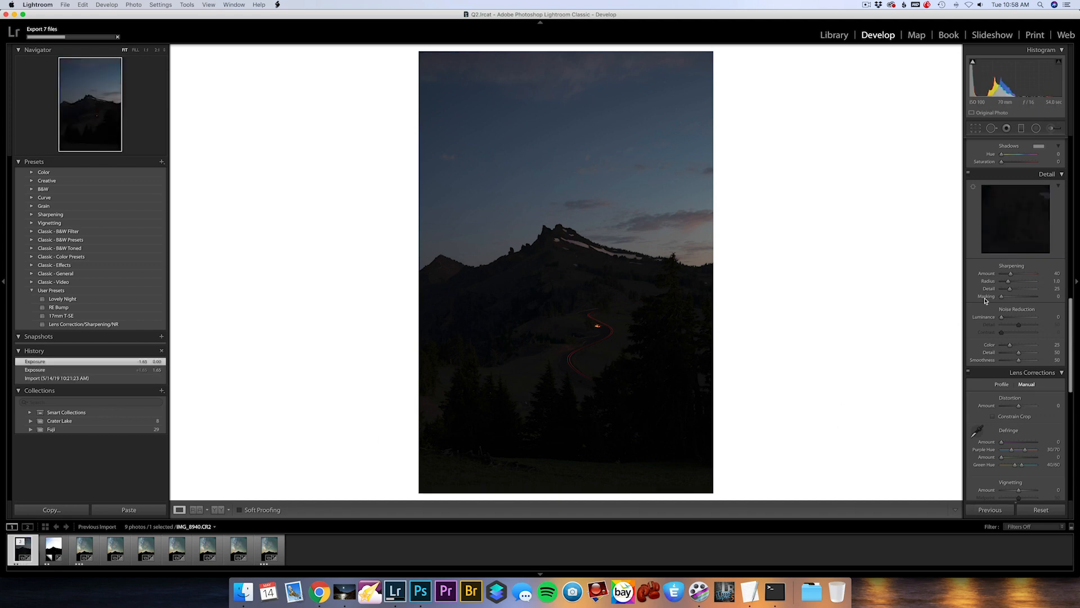
scroll(1016, 320, up, 5)
scroll(1016, 319, up, 3)
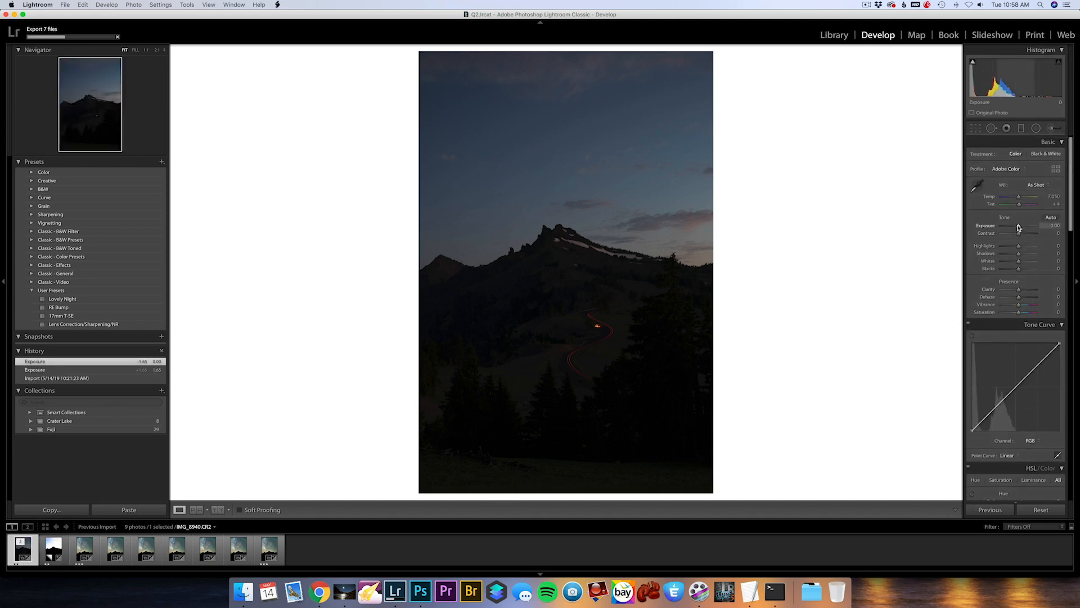
drag(1019, 225, 1021, 226)
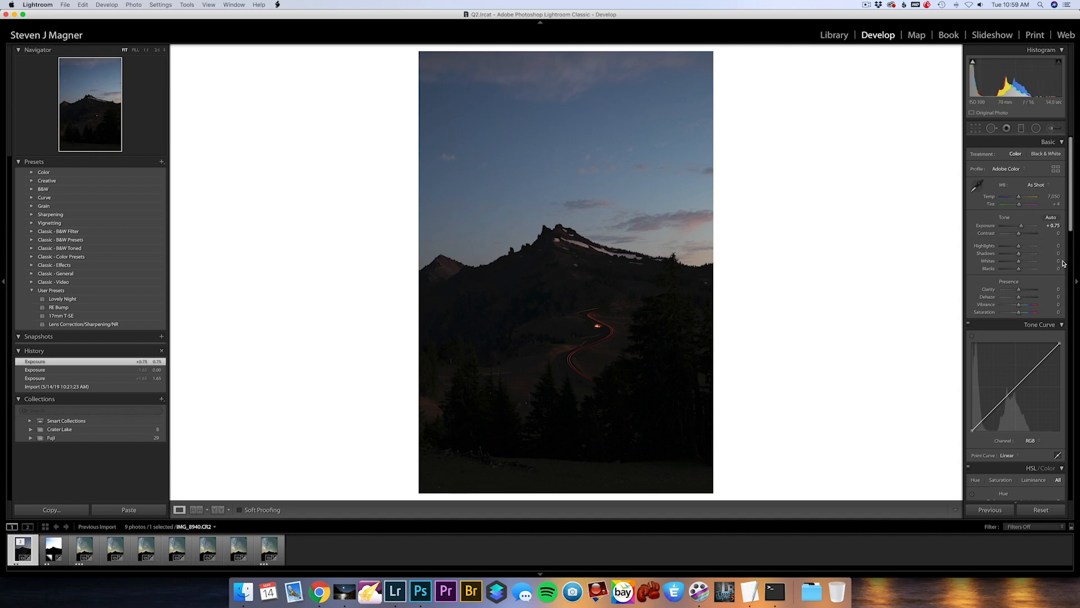
drag(1019, 254, 1025, 256)
Turn on Remove Chromatic Aberration in the foreground photo's lens profile corrections.
scroll(1023, 265, down, 10)
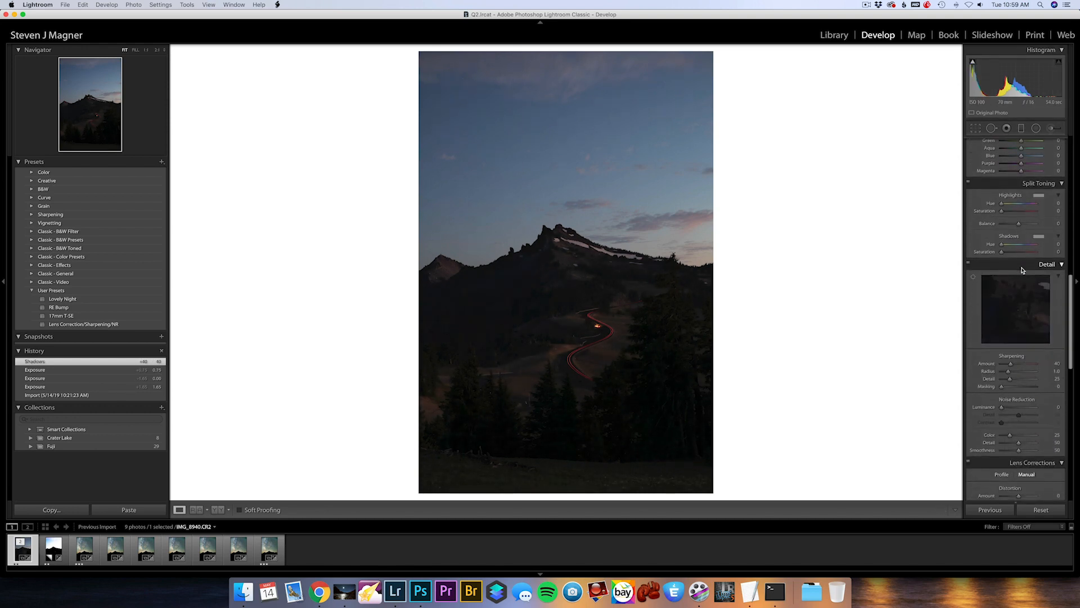
scroll(1022, 270, down, 6)
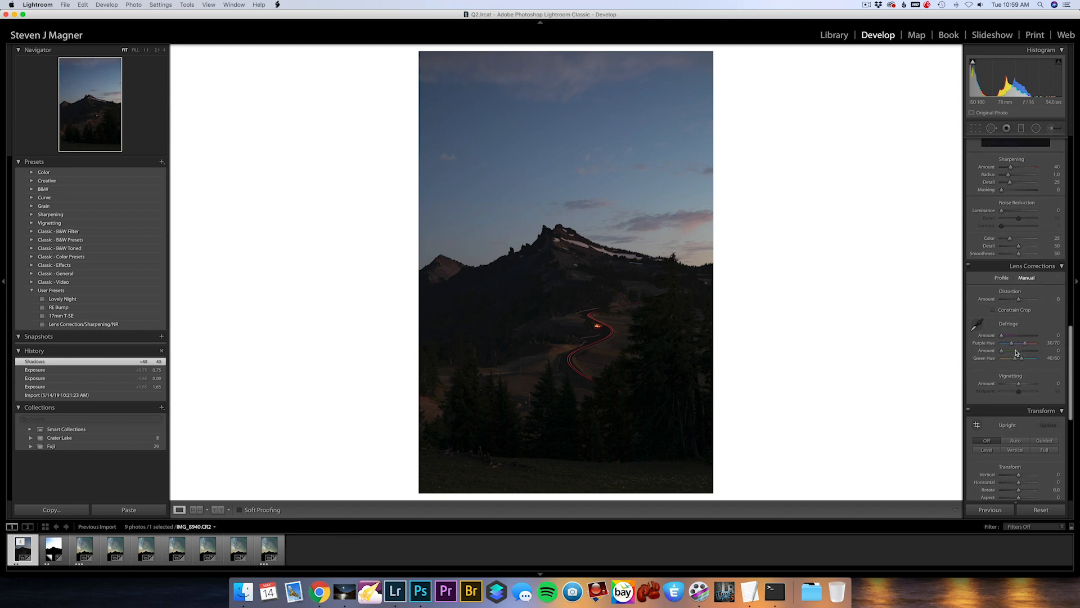
click(1002, 278)
click(1013, 289)
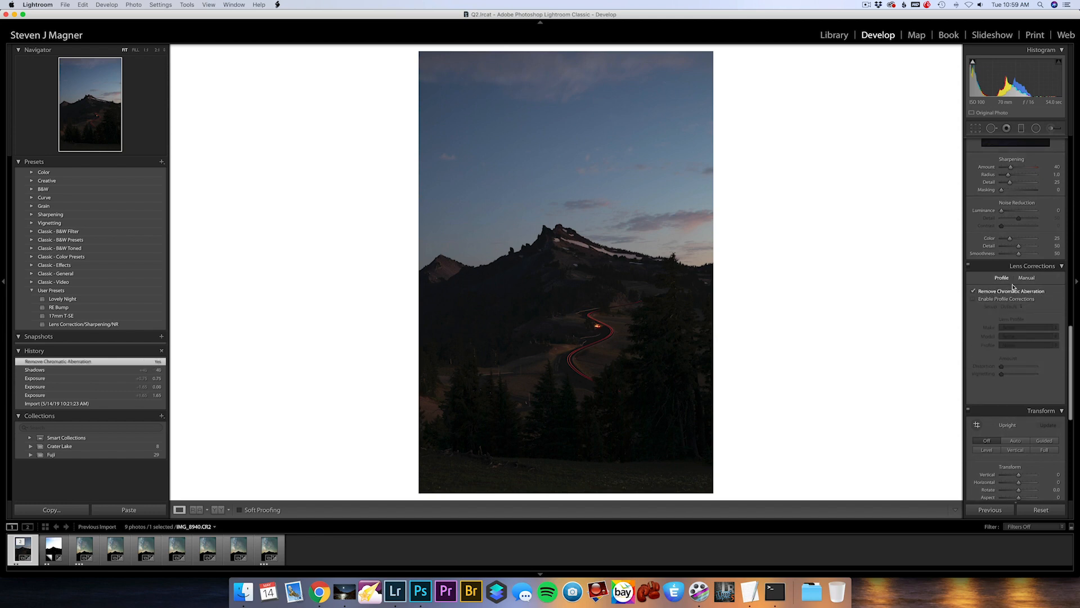
Set the foreground photo's Highlights to −2 and Whites to +21, checking the road's light trails up close, and fine-tune the Exposure.
scroll(1022, 287, up, 12)
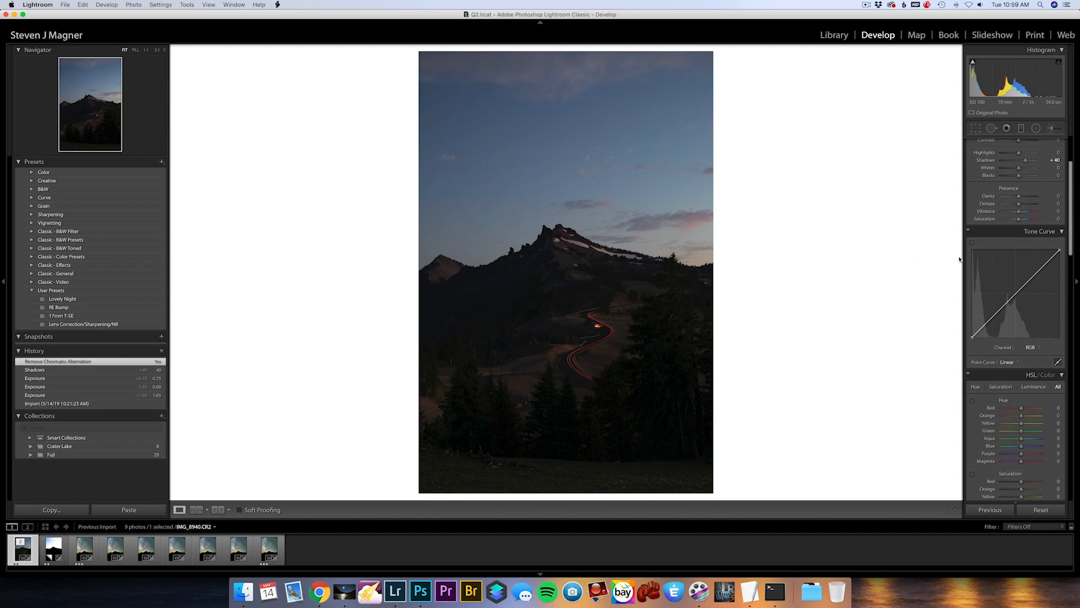
scroll(1001, 270, up, 5)
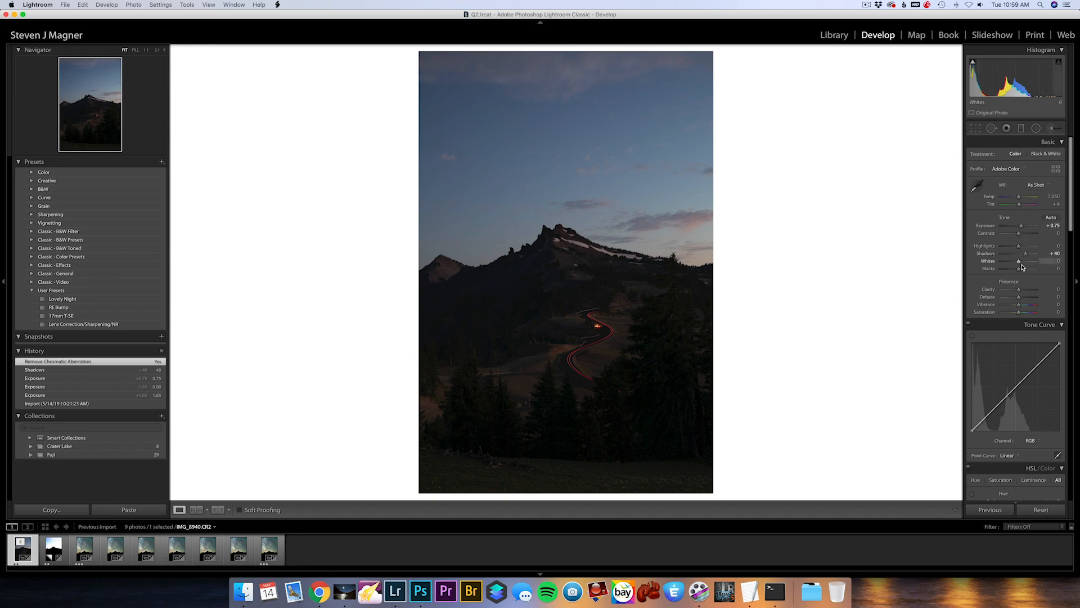
drag(1019, 264, 1025, 264)
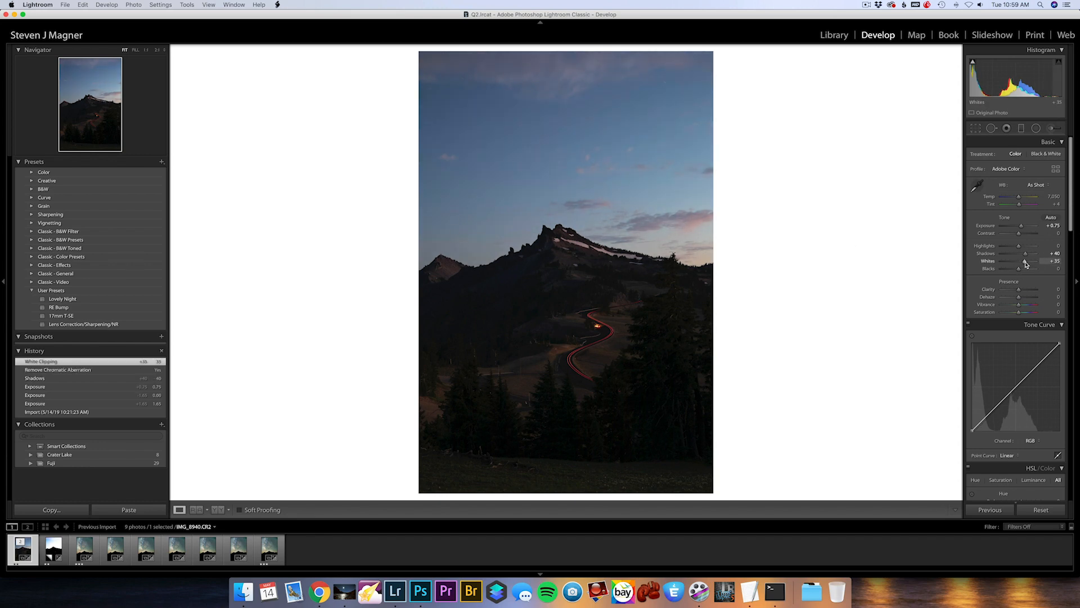
drag(1024, 264, 1023, 249)
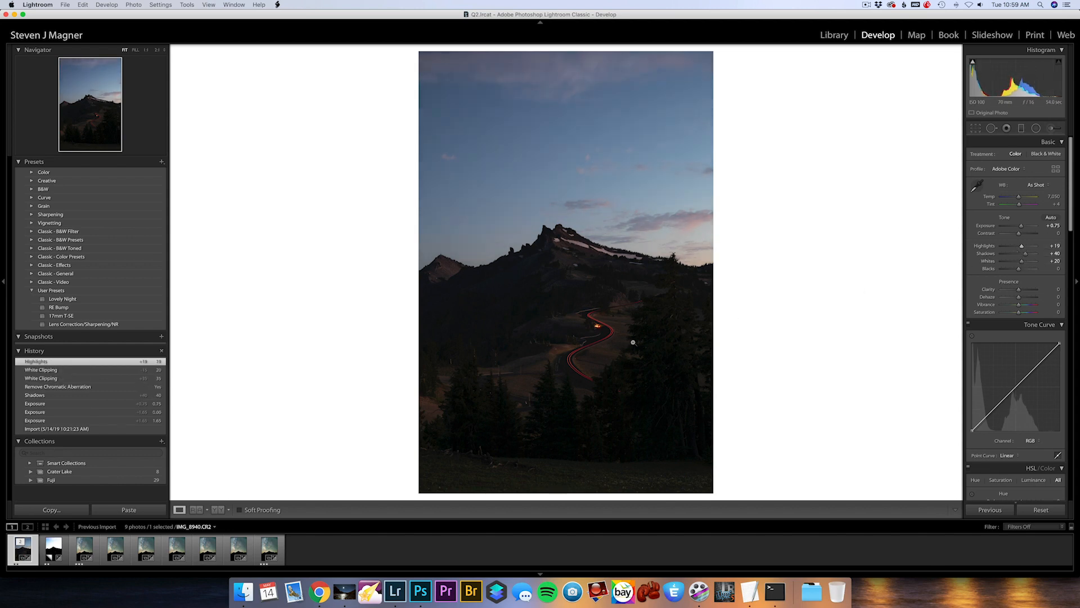
click(630, 339)
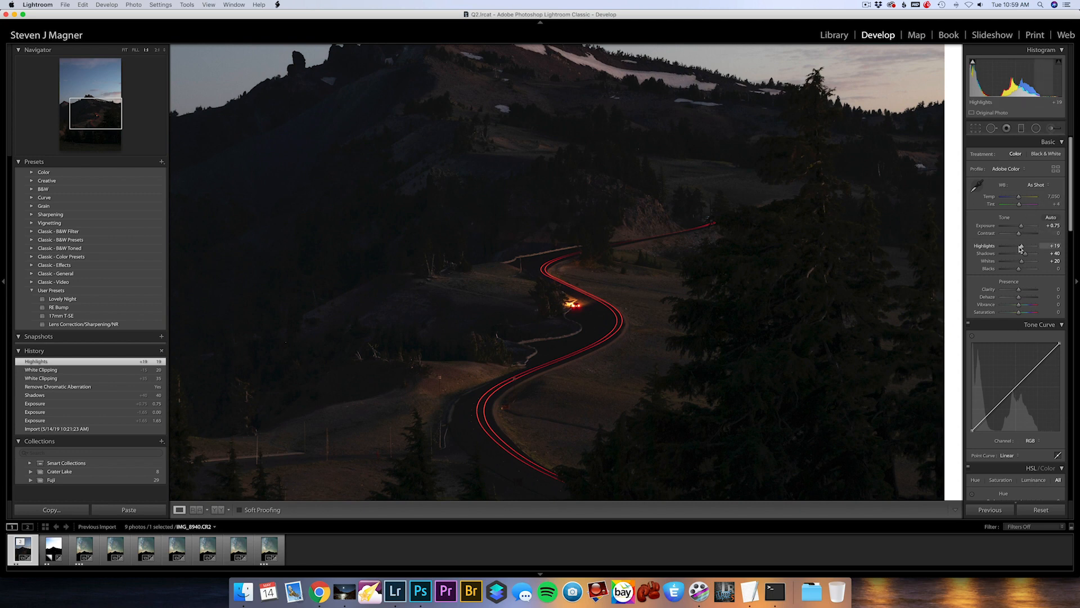
drag(1015, 248, 1023, 263)
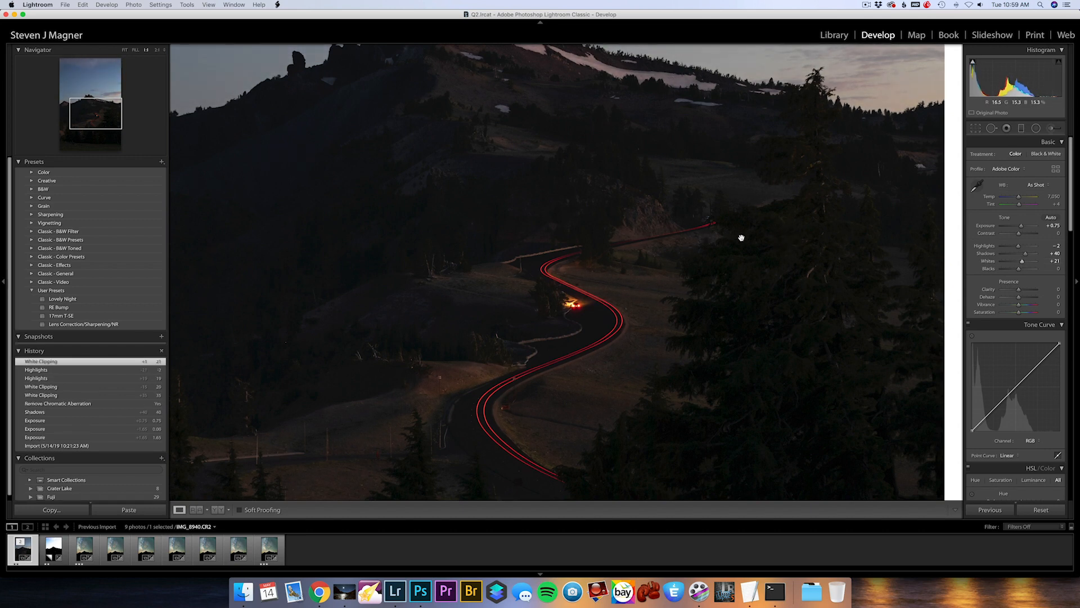
click(687, 248)
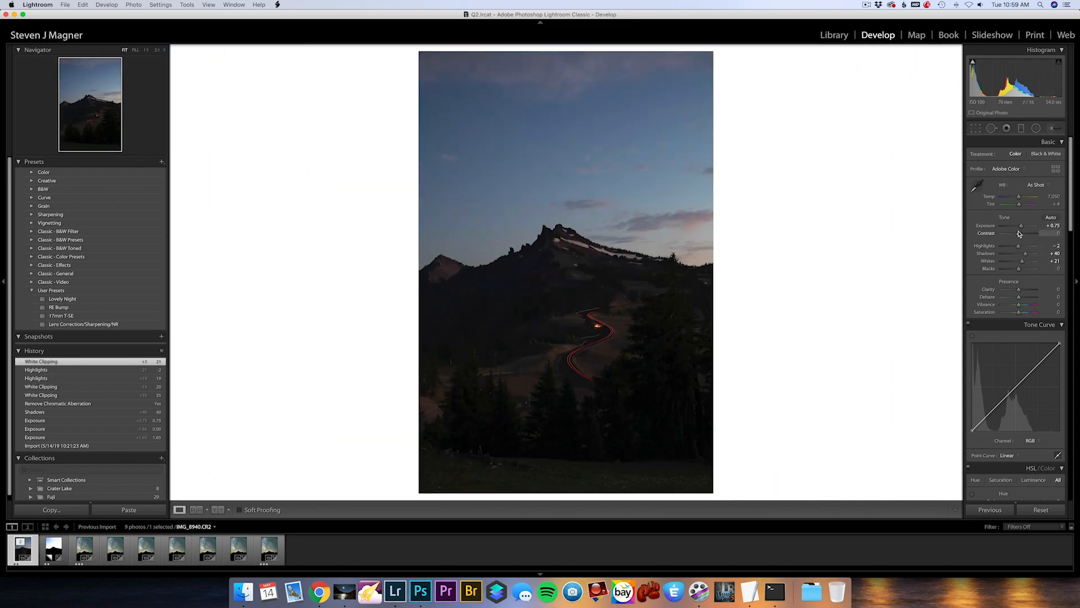
drag(1022, 225, 1022, 229)
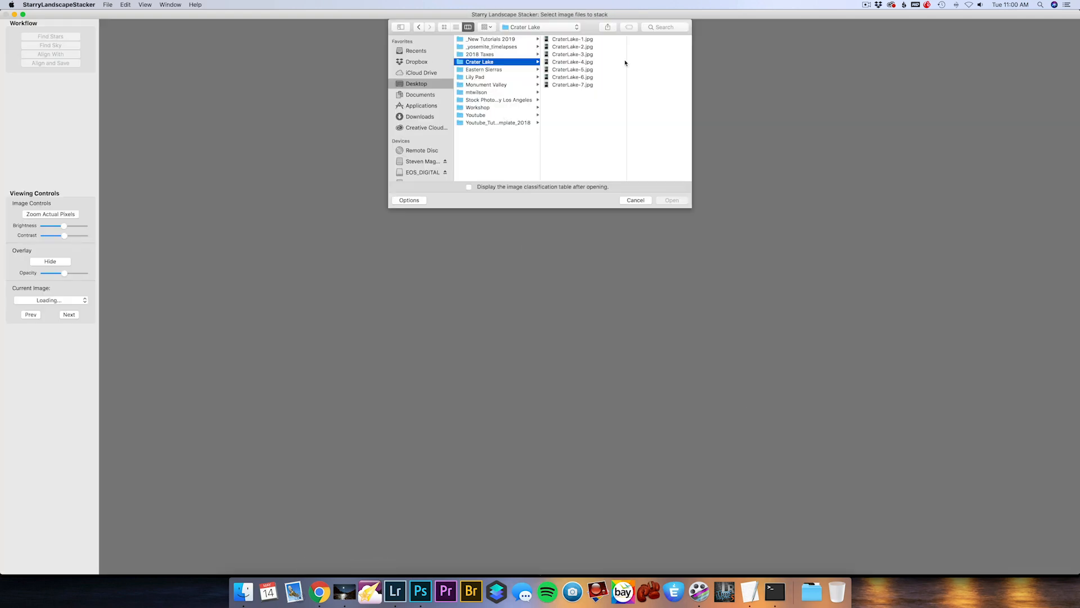
In Starry Landscape Stacker, open CraterLake-1.jpg through CraterLake-7.jpg from the Crater Lake folder for stacking.
click(570, 39)
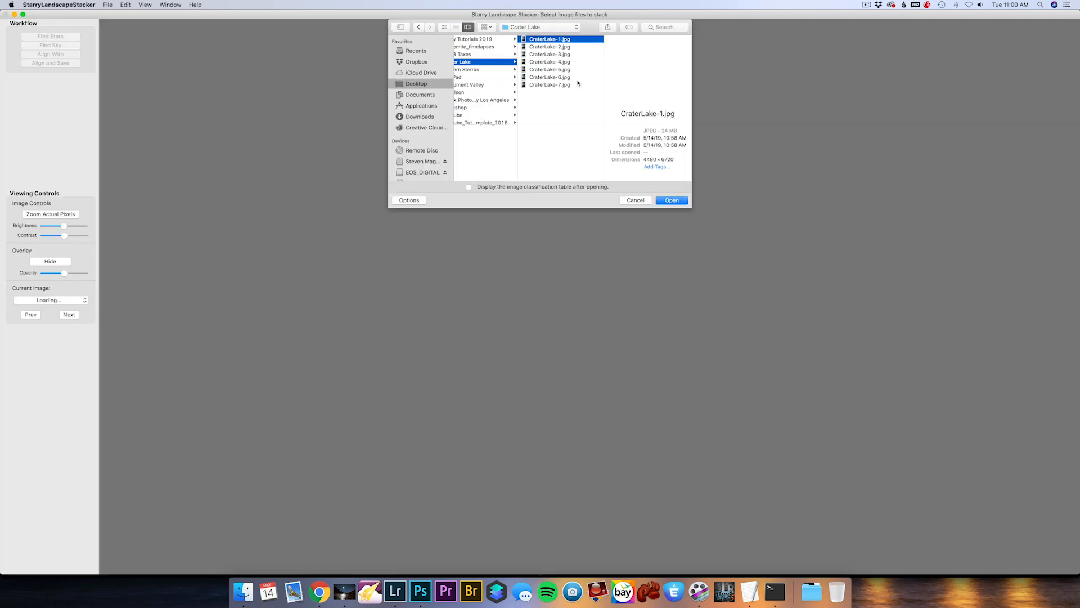
shift+click(562, 85)
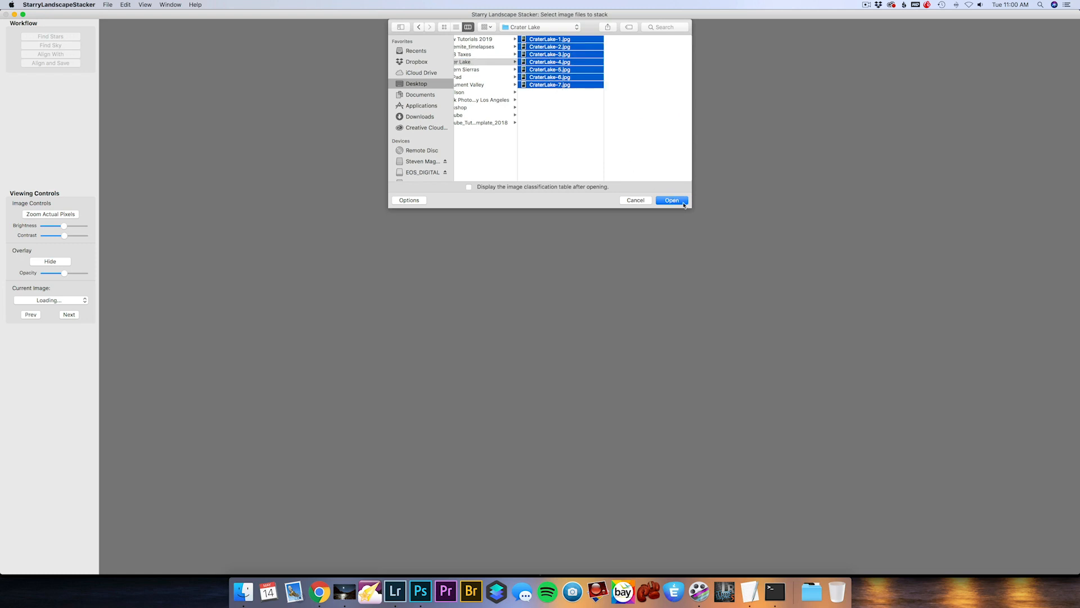
click(673, 200)
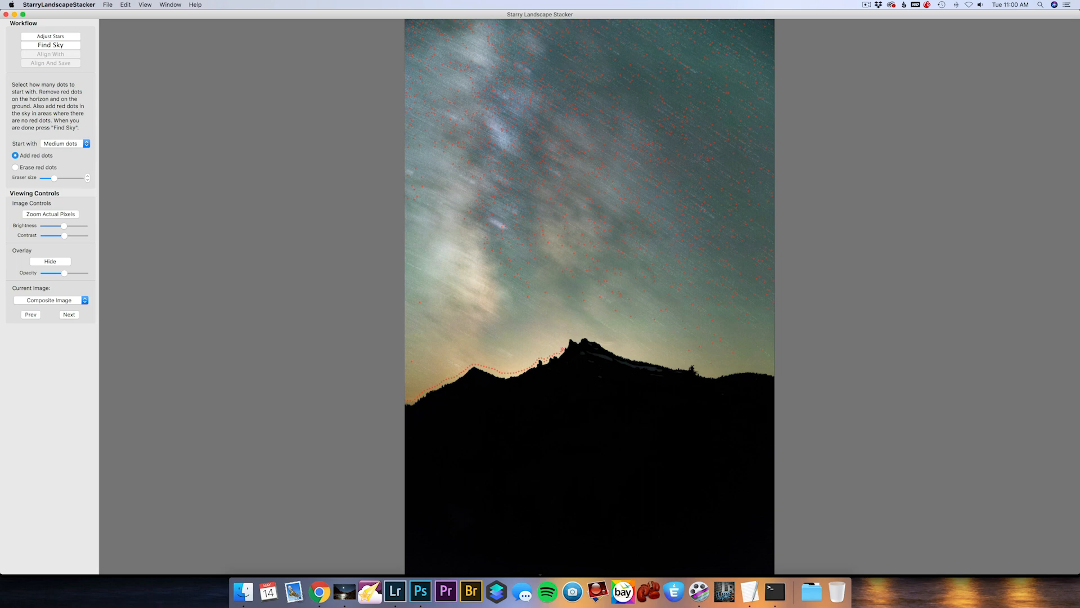
Add red dots in the sky just above the mountain ridge and run Find Sky.
mouse_move(564, 348)
mouse_down()
mouse_move(573, 338)
mouse_move(633, 357)
mouse_up()
drag(526, 371, 469, 367)
click(50, 46)
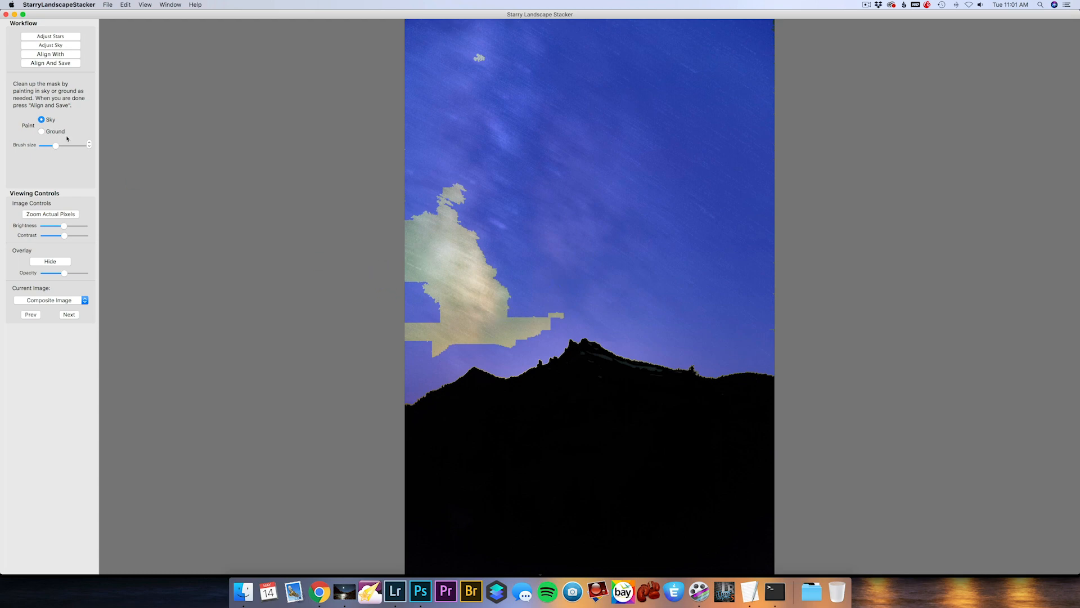
Enlarge the mask brush and paint the uncovered patches above the mountains as sky.
drag(55, 145, 79, 146)
click(480, 57)
drag(763, 41, 775, 52)
mouse_move(450, 242)
mouse_down()
mouse_move(441, 272)
mouse_move(379, 87)
mouse_up()
Reduce the brush size and inspect the sky mask's edge along the whole ridge at actual pixels.
drag(81, 148, 44, 146)
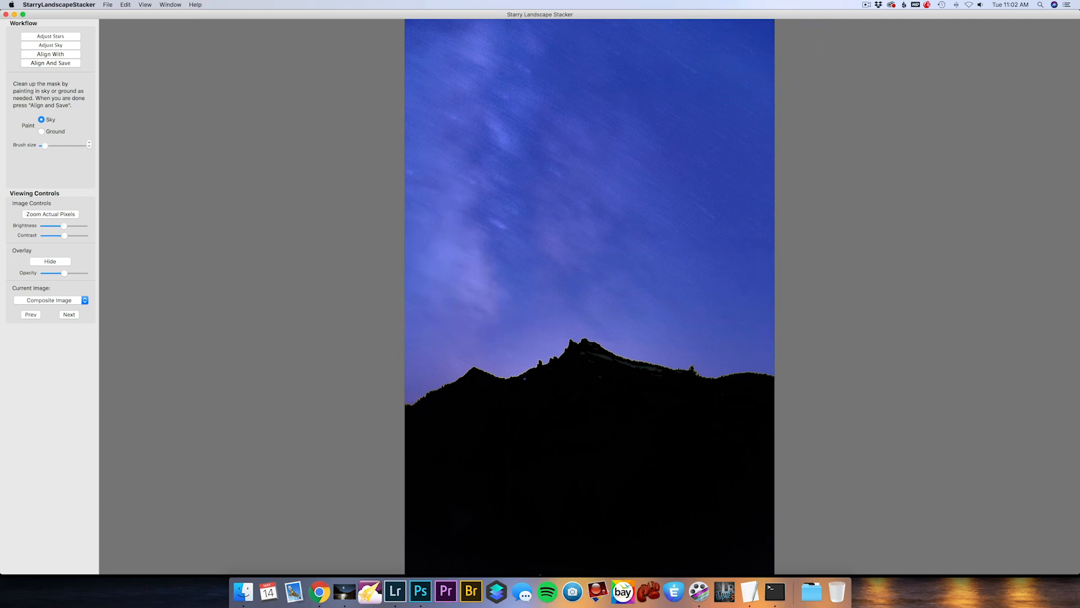
click(51, 214)
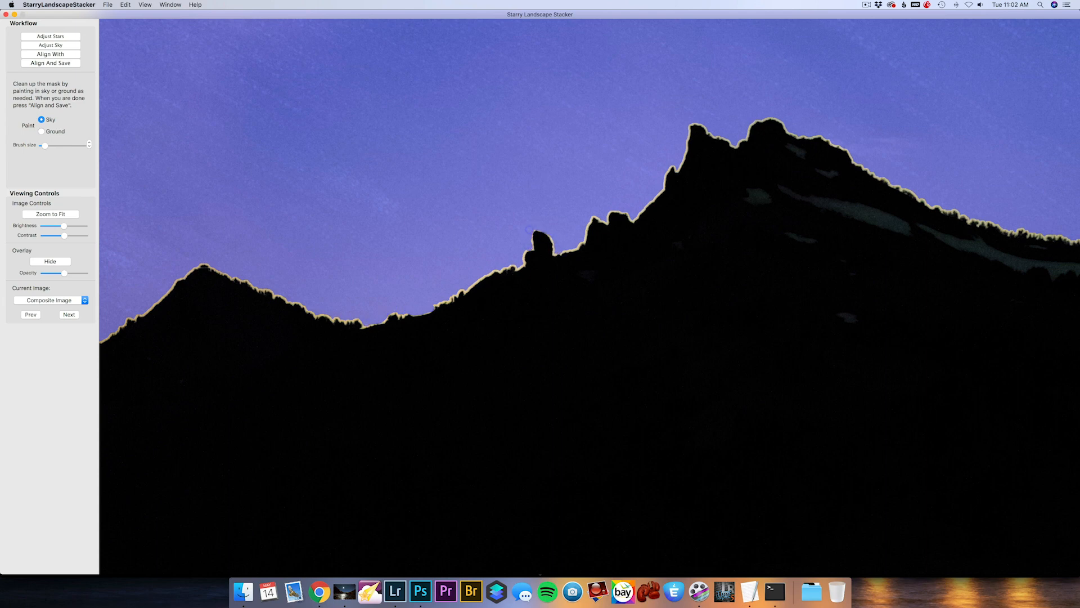
scroll(484, 275, right, 10)
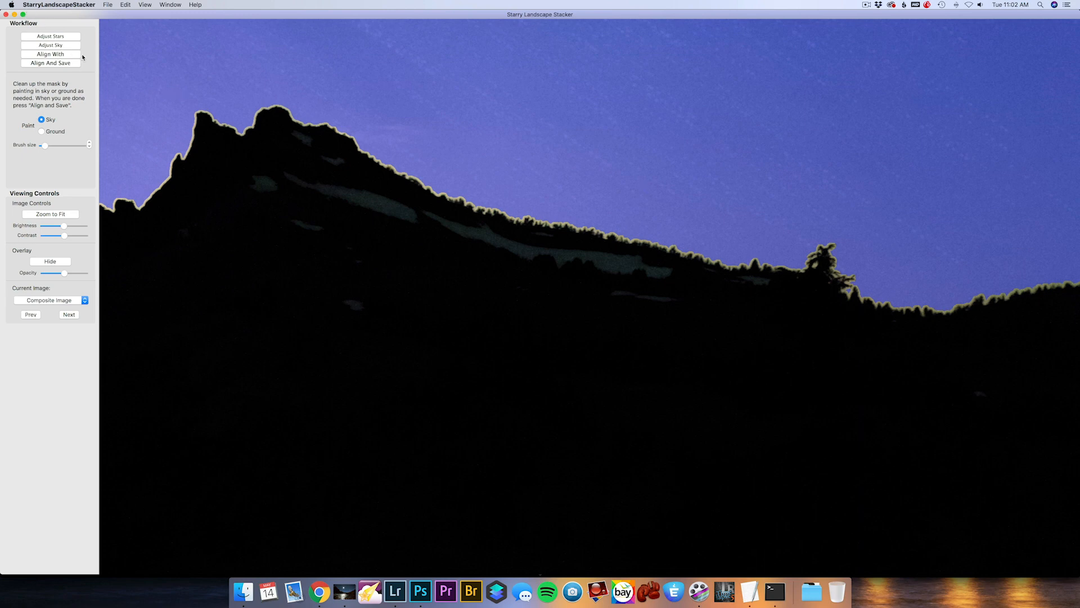
Go to the Align With stage and view CraterLake-6.jpg, CraterLake-7.jpg and CraterLake-5.jpg as possible alignment references.
click(58, 55)
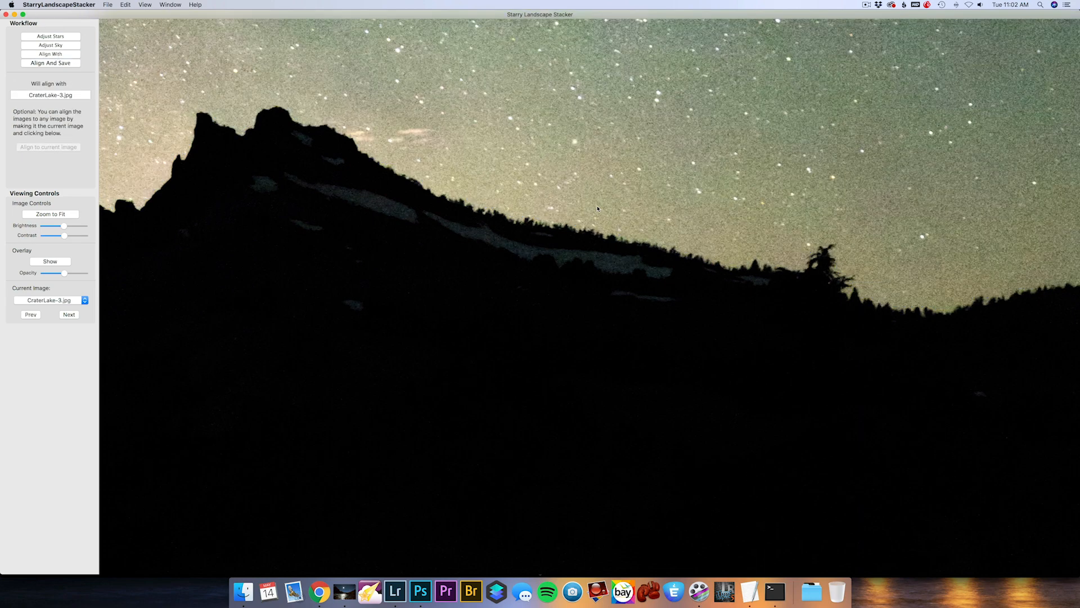
double_click(432, 252)
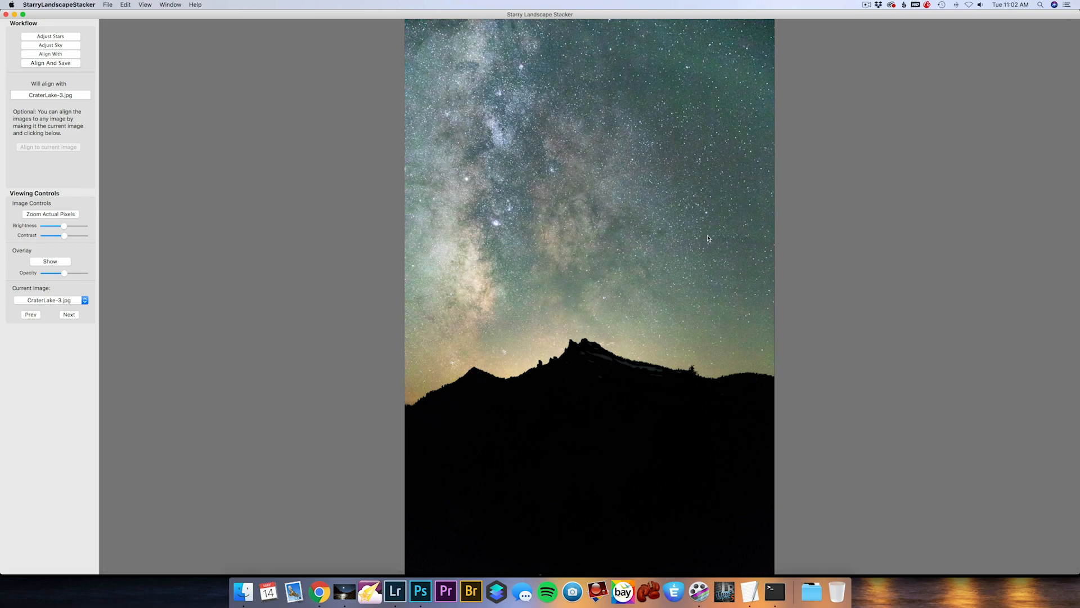
double_click(575, 338)
double_click(575, 338)
click(73, 301)
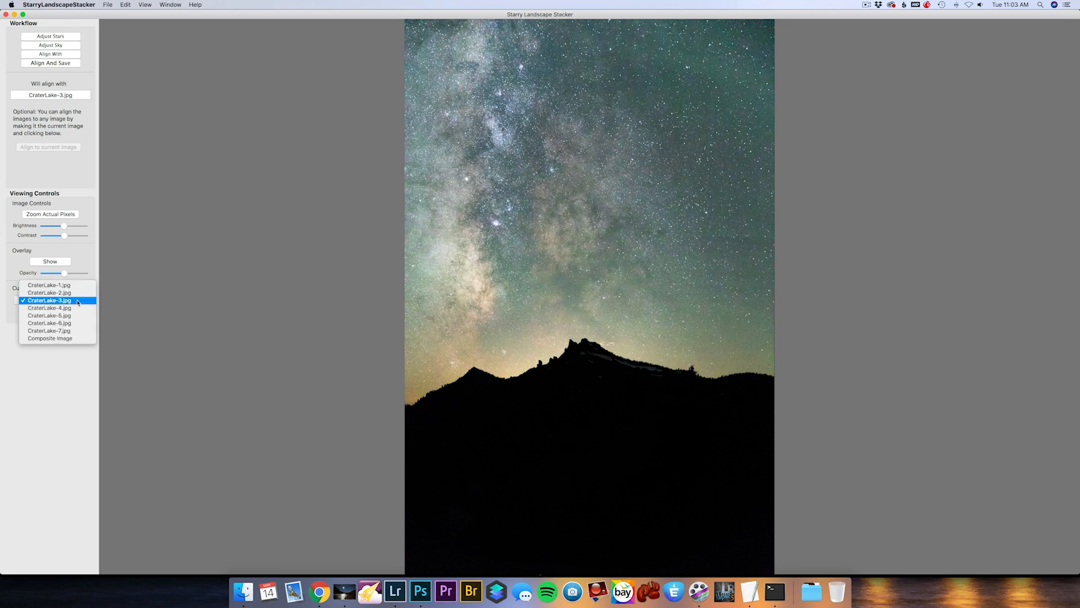
click(61, 326)
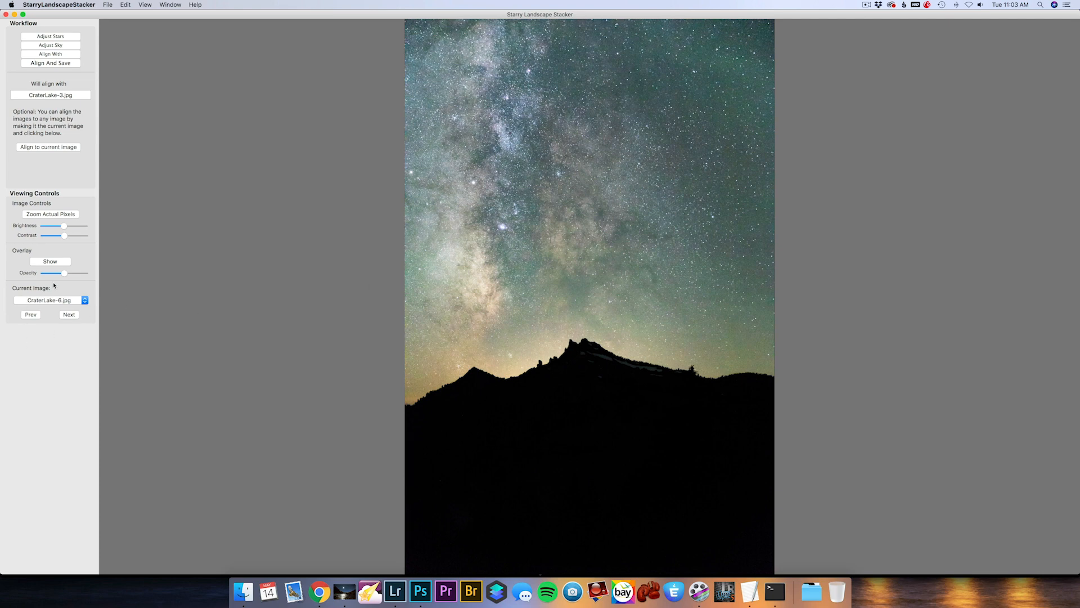
click(64, 306)
click(65, 309)
click(66, 303)
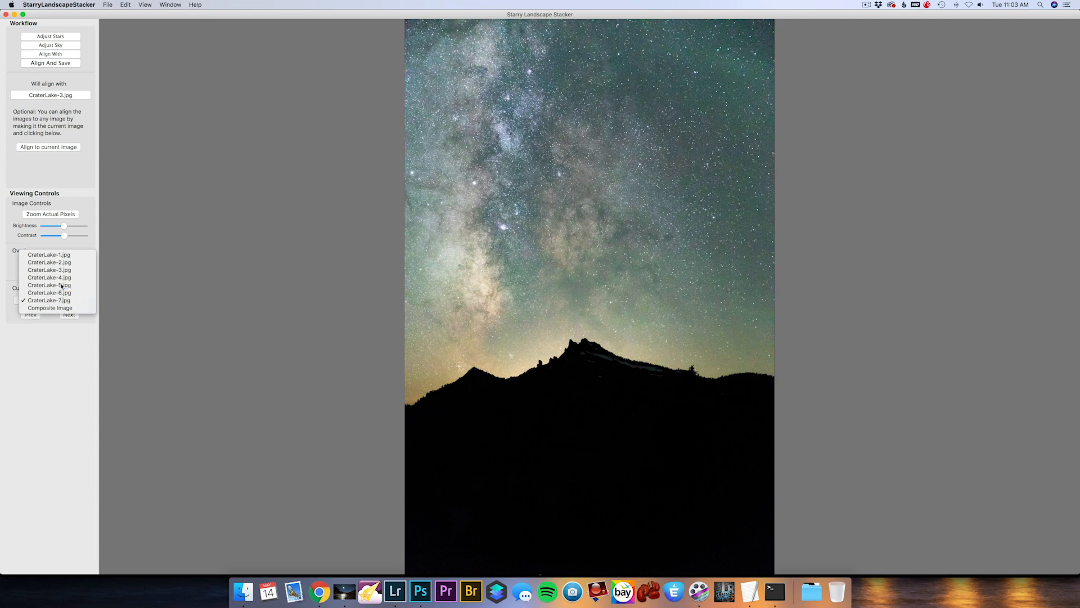
click(62, 286)
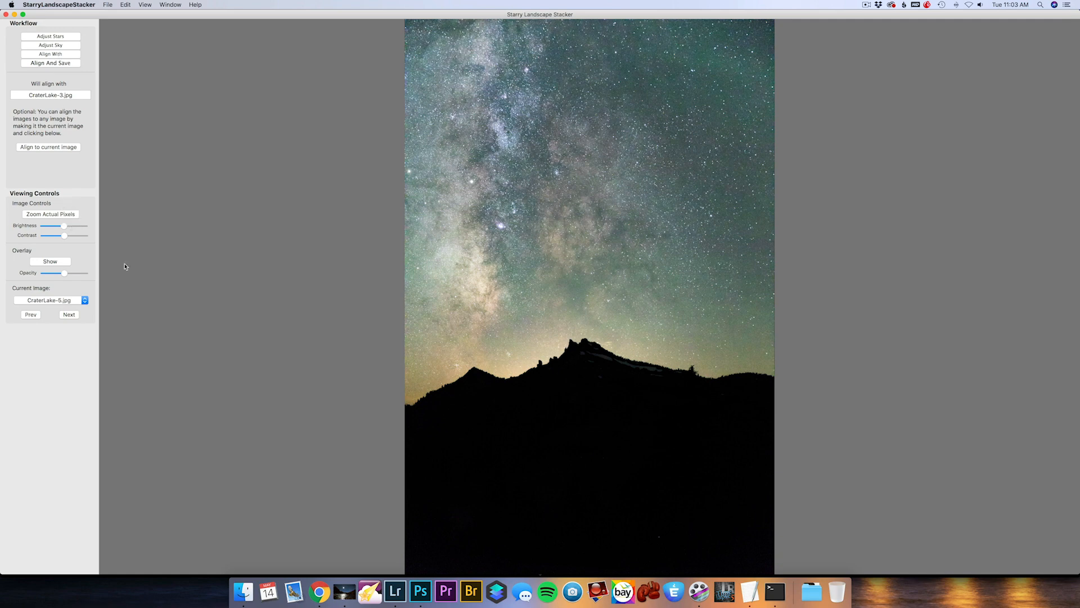
Make CraterLake-5.jpg the alignment reference and run Align And Save on the sky images.
click(53, 148)
click(50, 64)
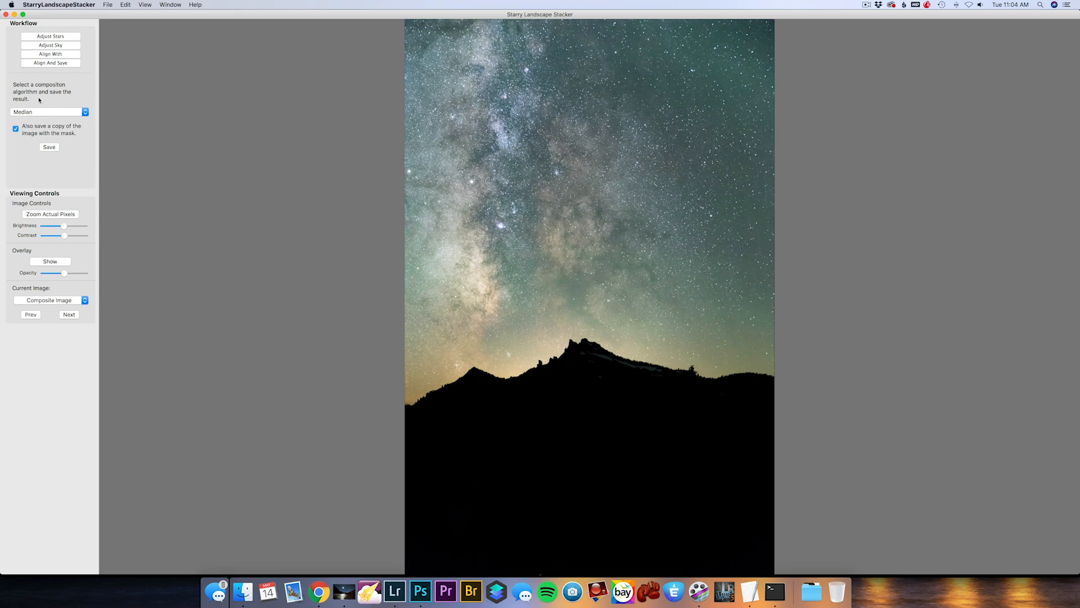
Compare the Mean and Median composites of the stacked sky, both fitted and at actual pixels.
click(77, 113)
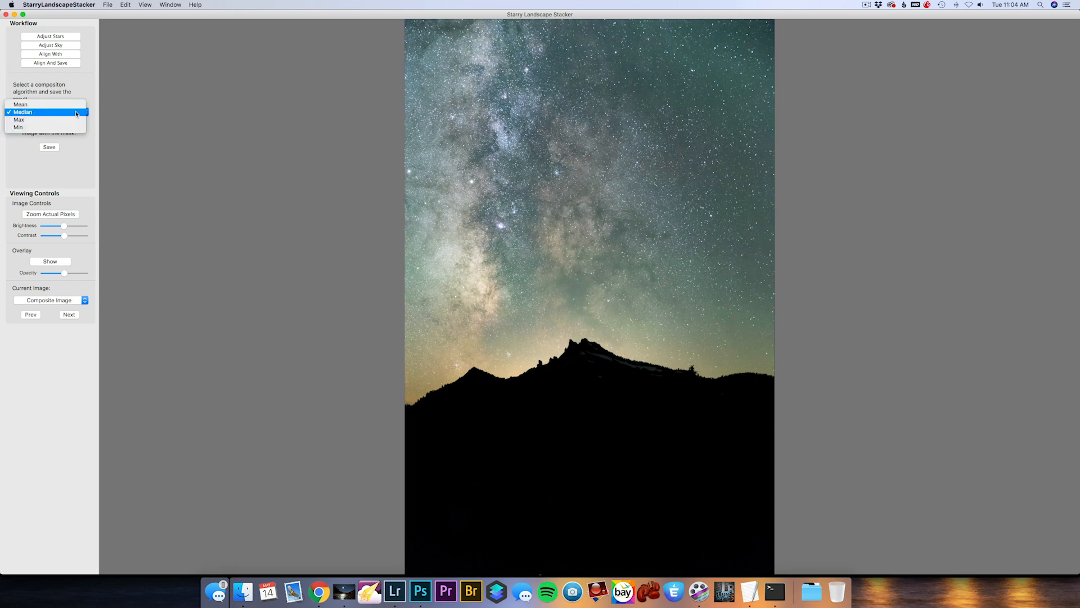
click(39, 106)
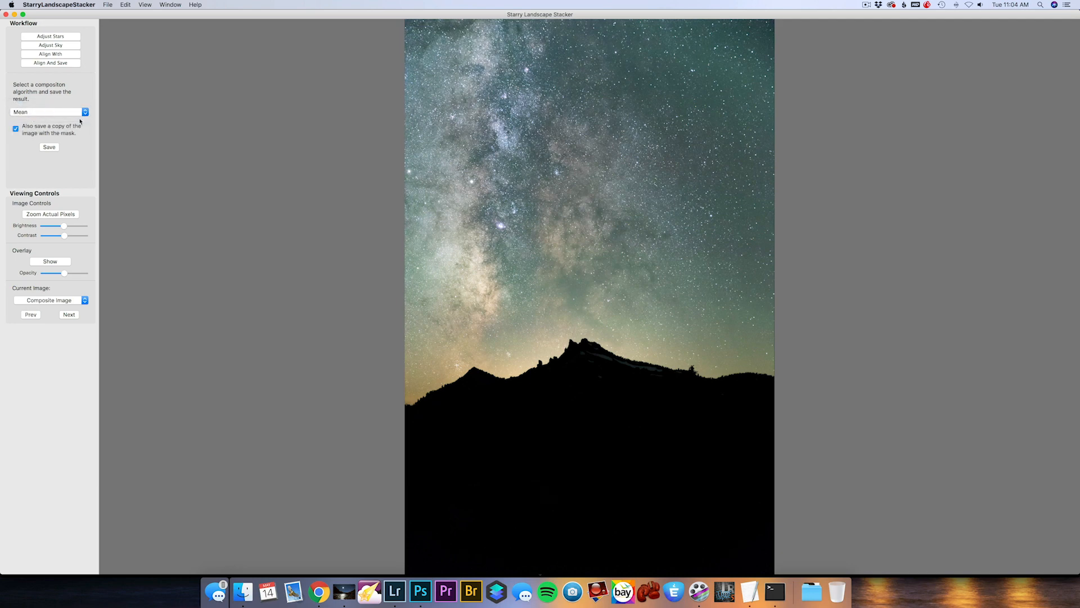
click(56, 116)
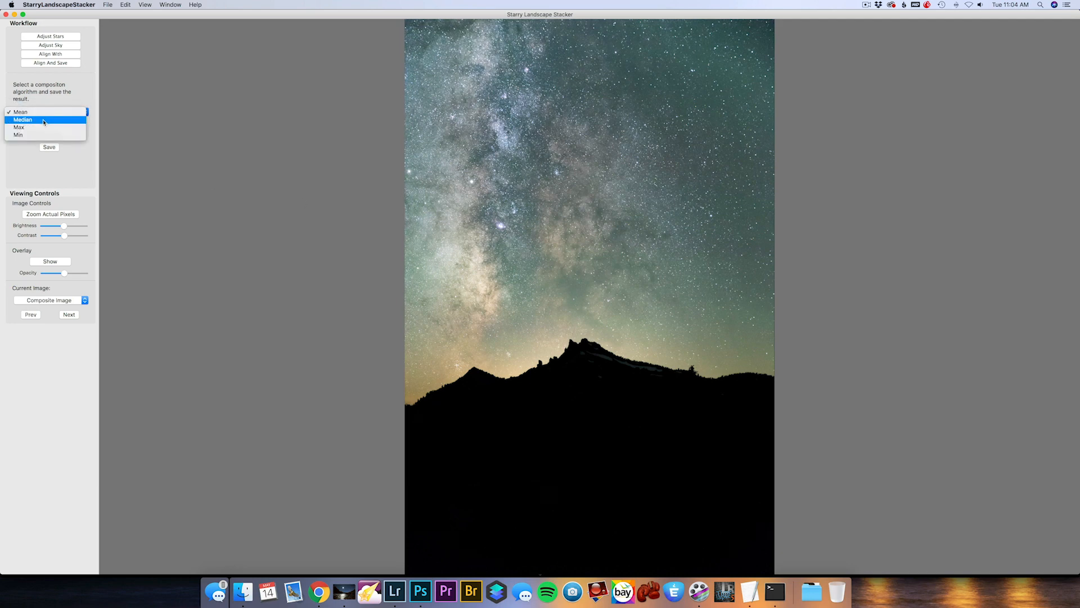
click(44, 120)
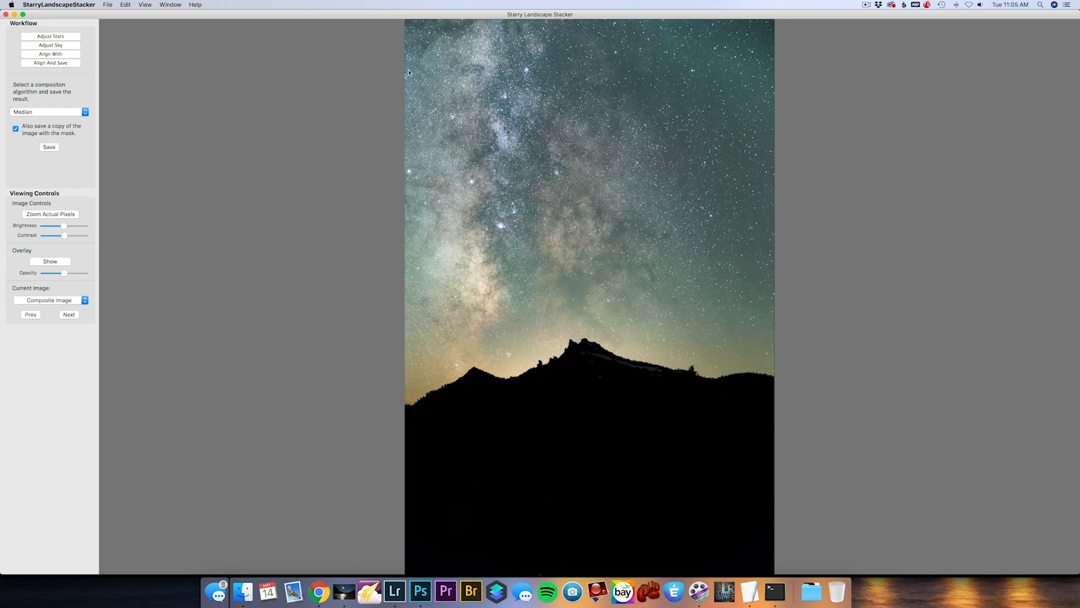
click(409, 93)
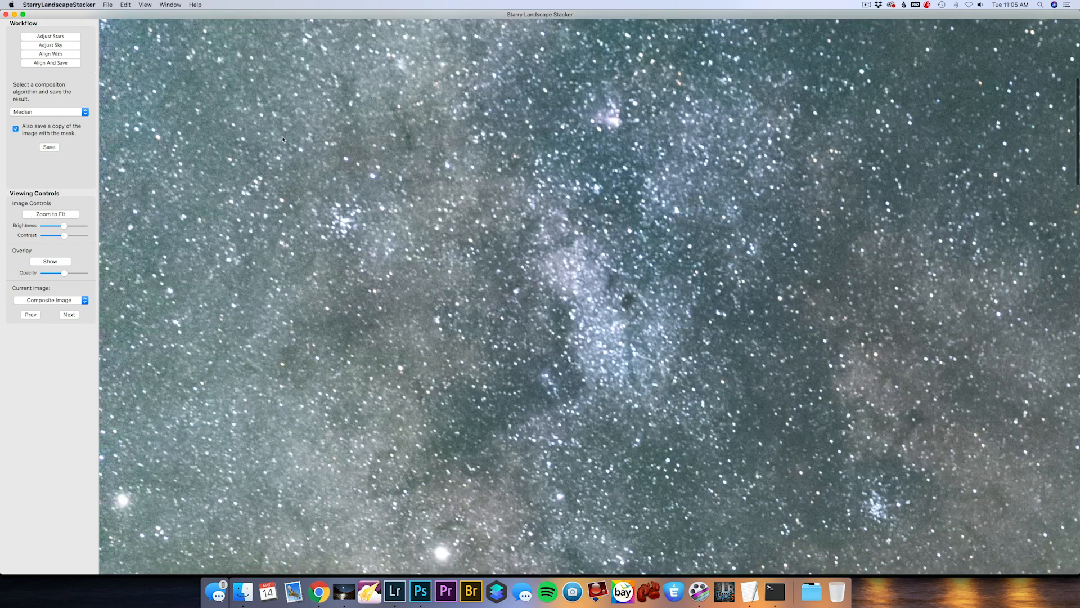
scroll(246, 138, up, 2)
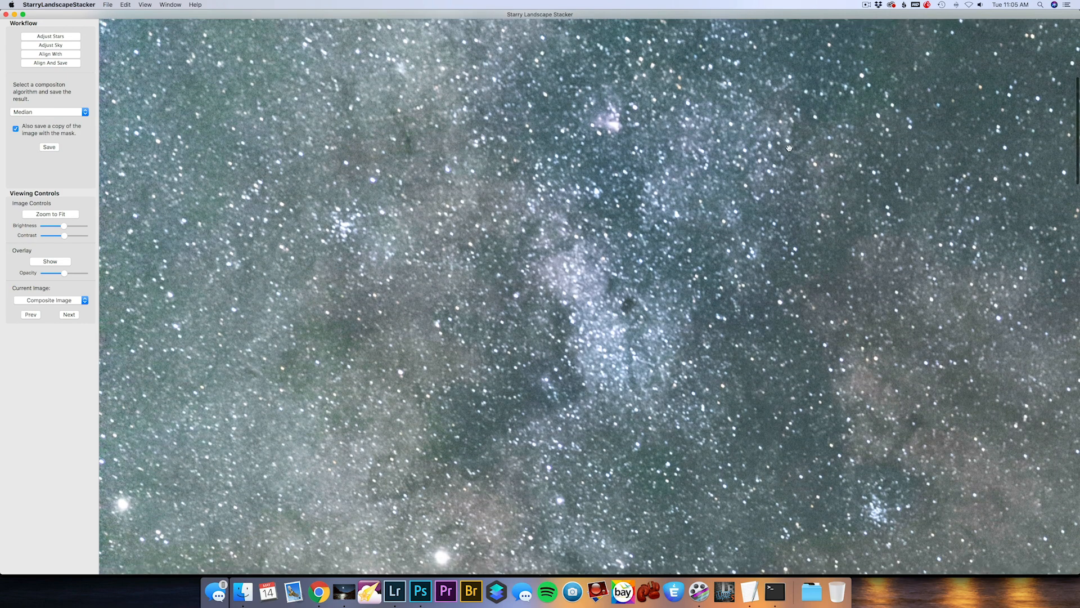
click(36, 111)
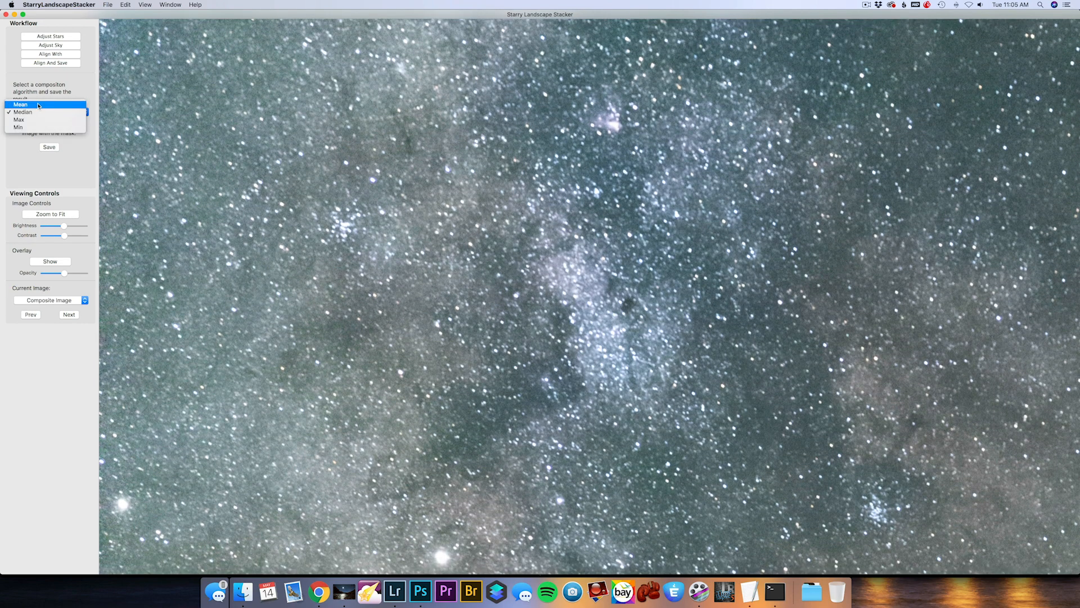
click(38, 105)
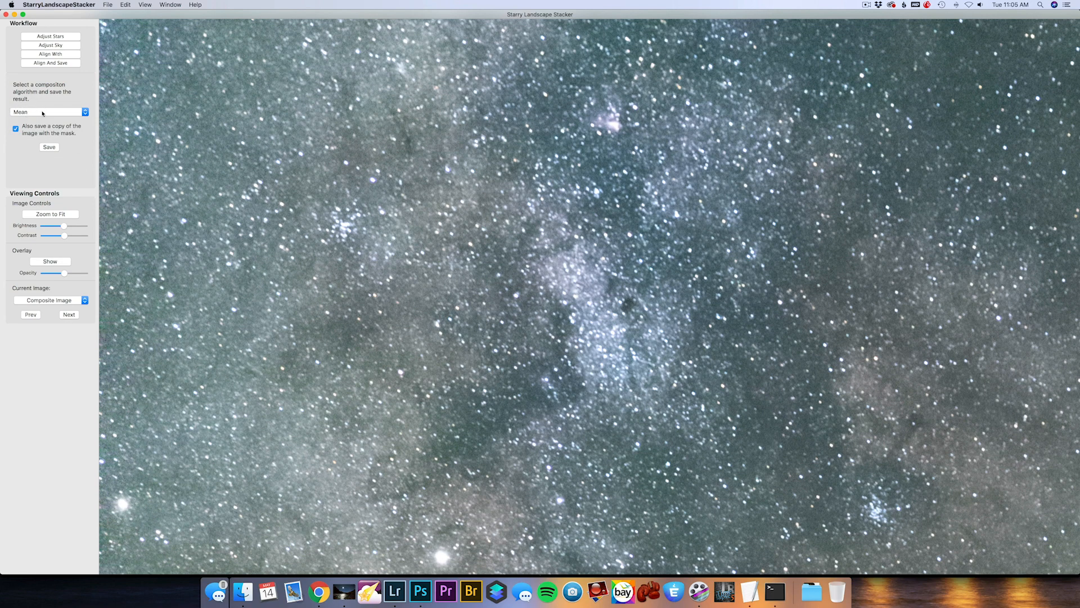
click(386, 225)
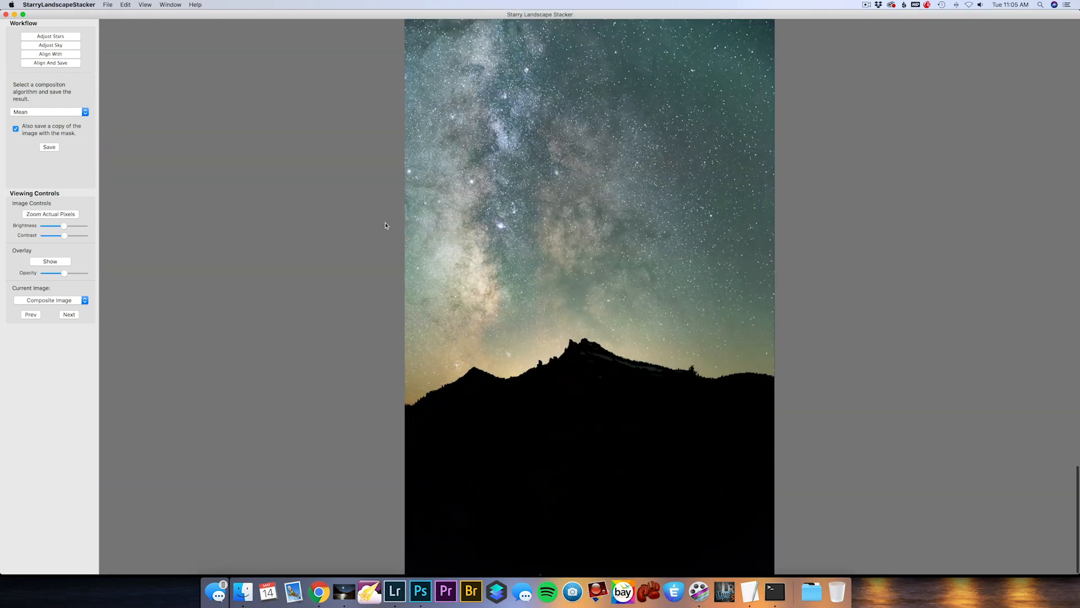
Preview the composite with the Max and Min composition algorithms.
click(34, 111)
click(28, 130)
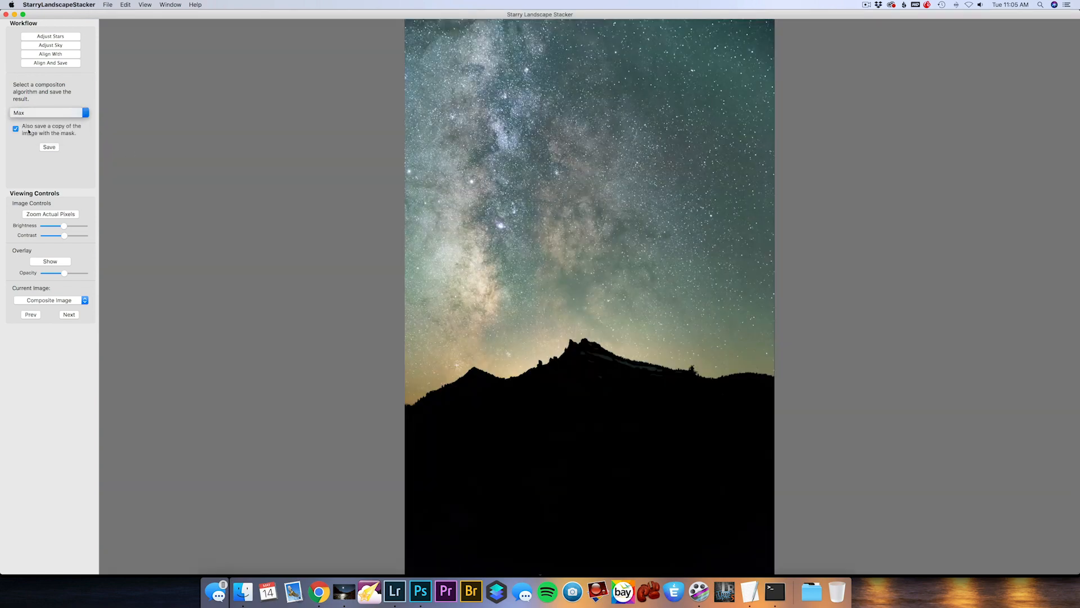
click(75, 112)
click(50, 121)
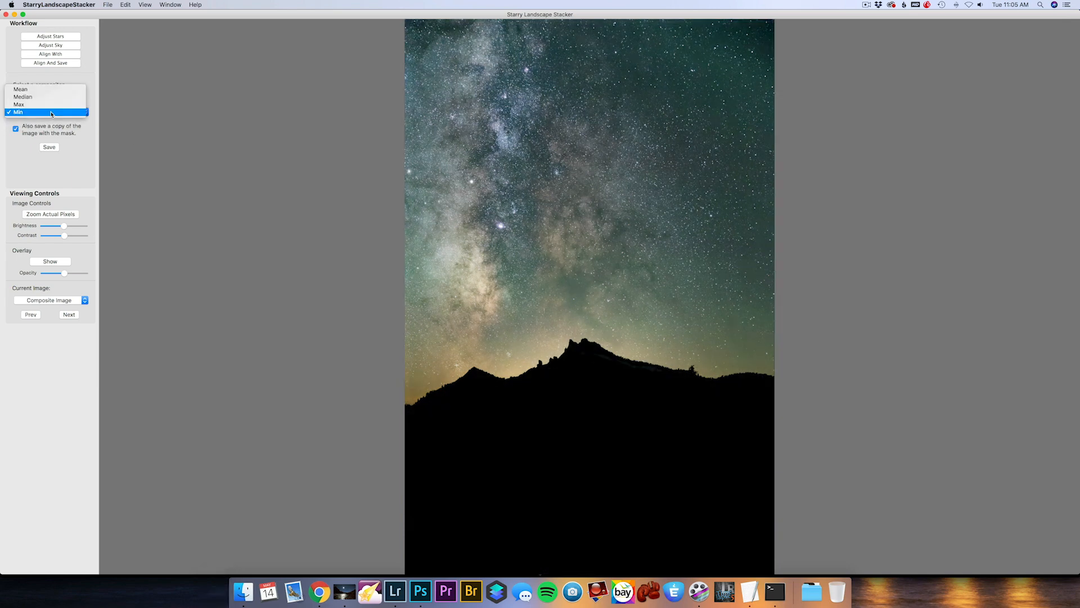
Choose the Mean algorithm, exclude the masked copy, and save the composite as CraterLake-1-Mean in the Crater Lake folder.
click(21, 89)
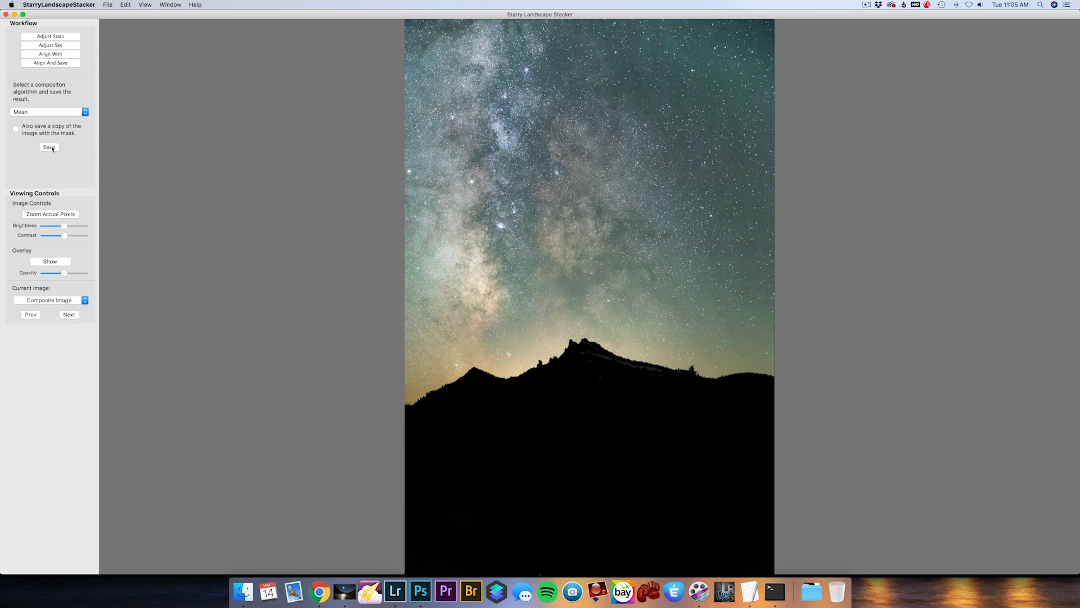
click(50, 147)
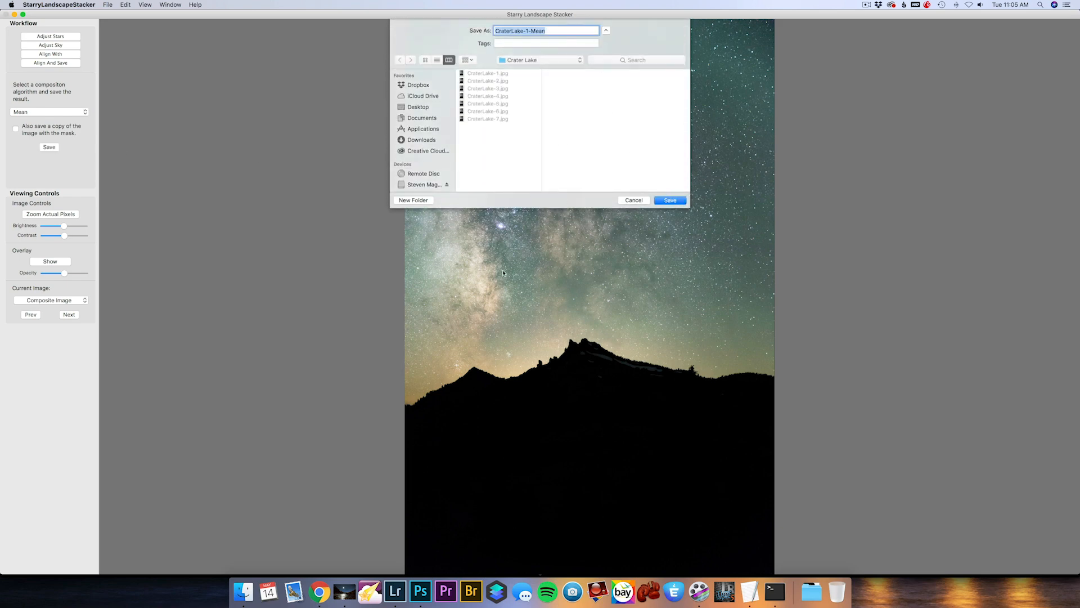
click(670, 200)
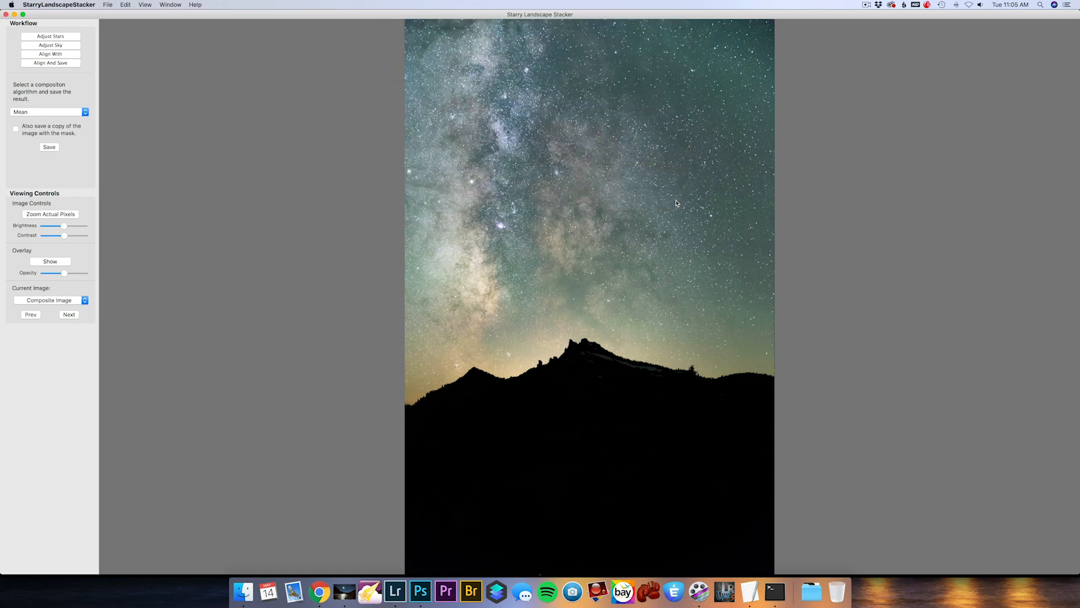
Switch to Finder and open CraterLake-1-Mean.tif from the Crater Lake folder in Photoshop.
key(super+Tab)
key(super+Tab)
key(super+Tab)
key(super+Tab)
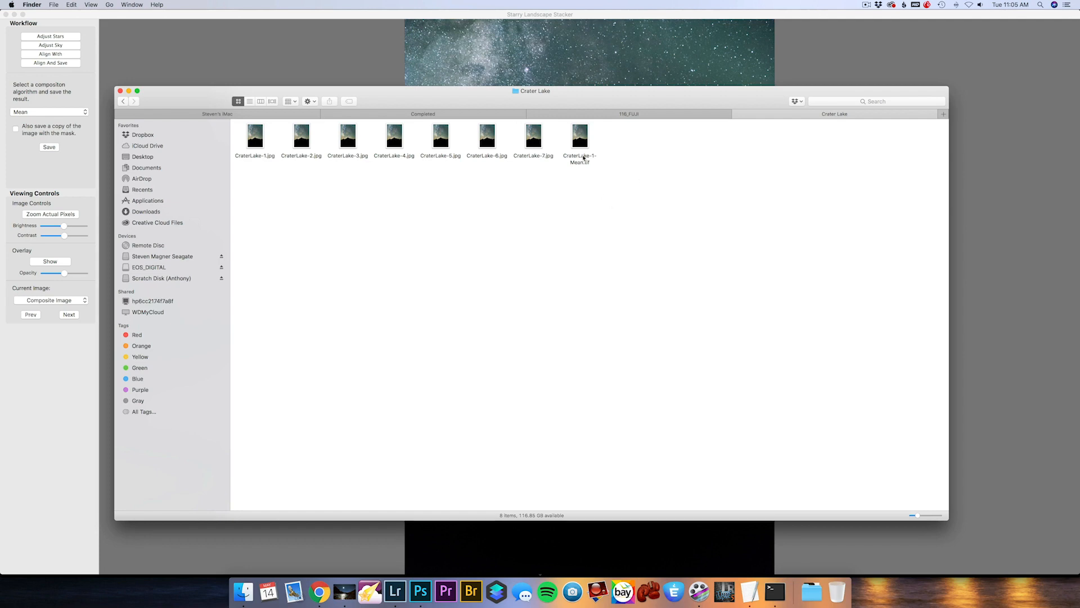
drag(579, 161, 421, 590)
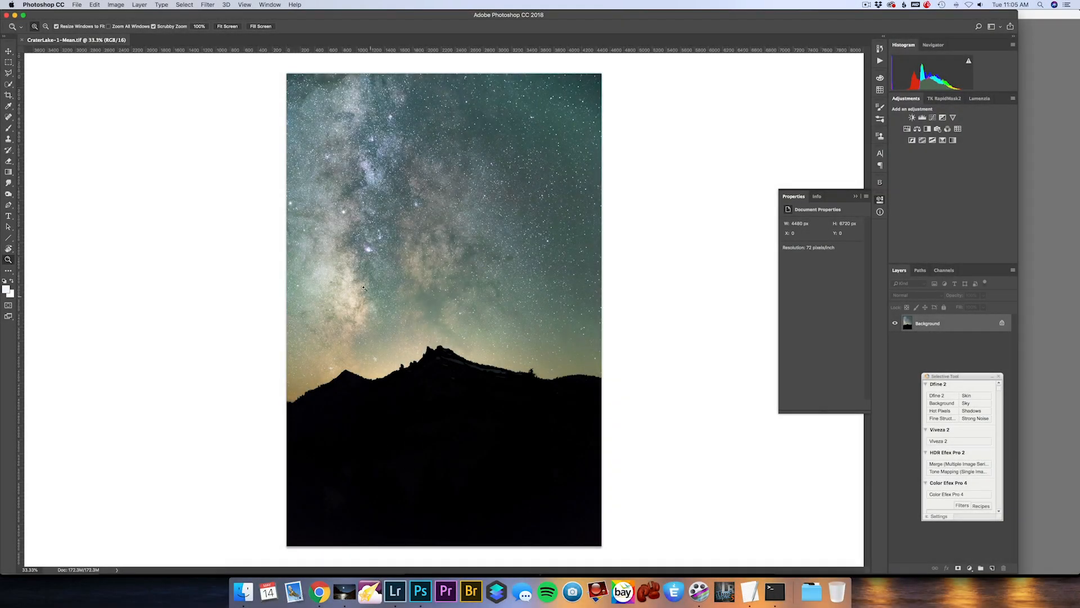
Place CraterLake-7.jpg from the Crater Lake folder over the stacked image and scale it to cover the whole canvas.
drag(424, 303, 429, 305)
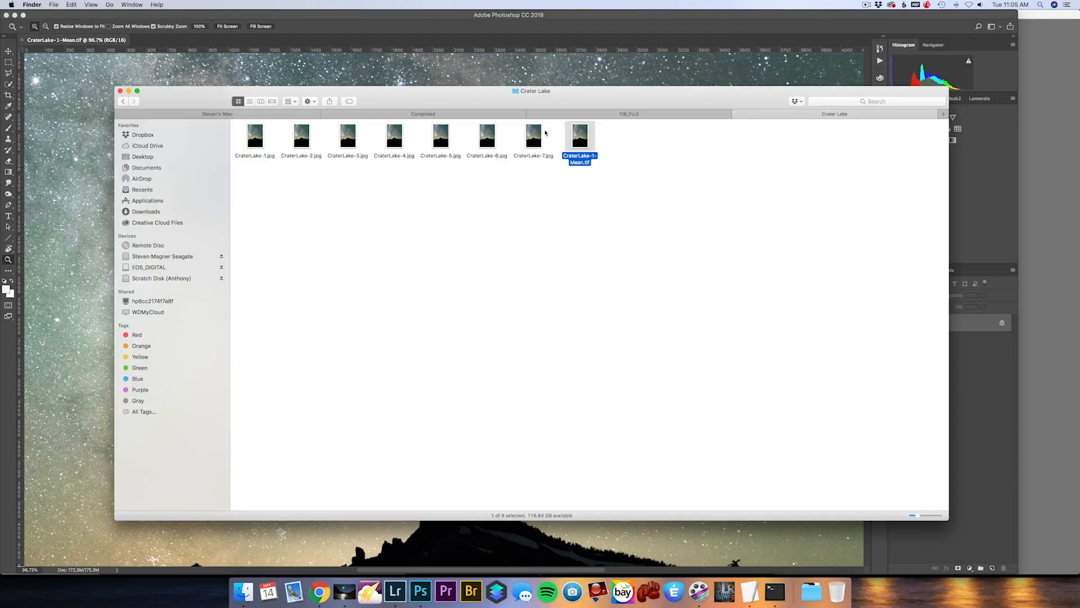
drag(579, 152, 465, 280)
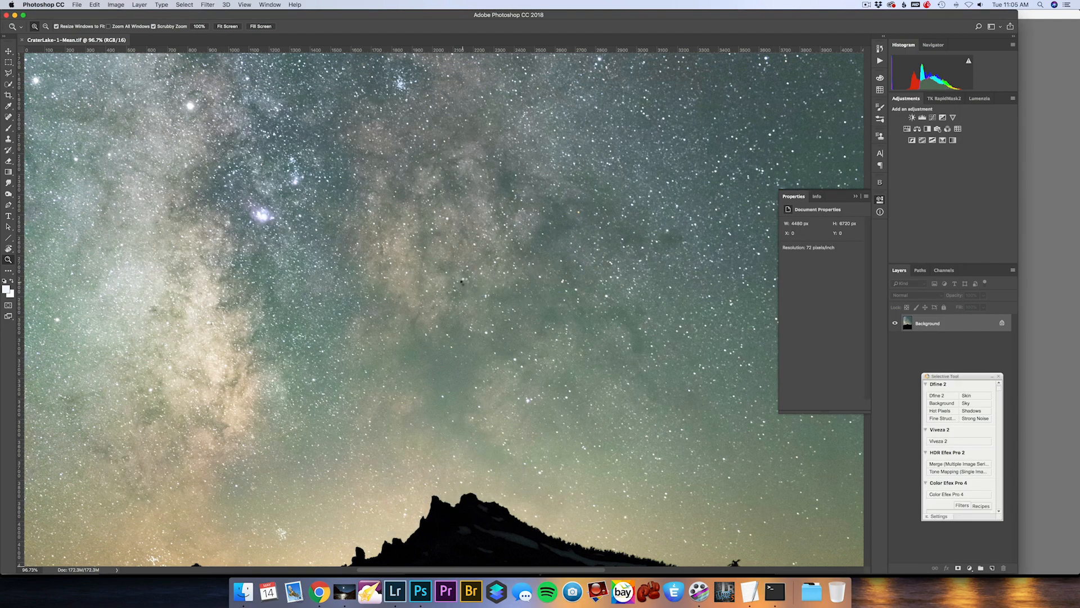
key(super+minus)
key(super+minus)
key(super+minus)
key(super+minus)
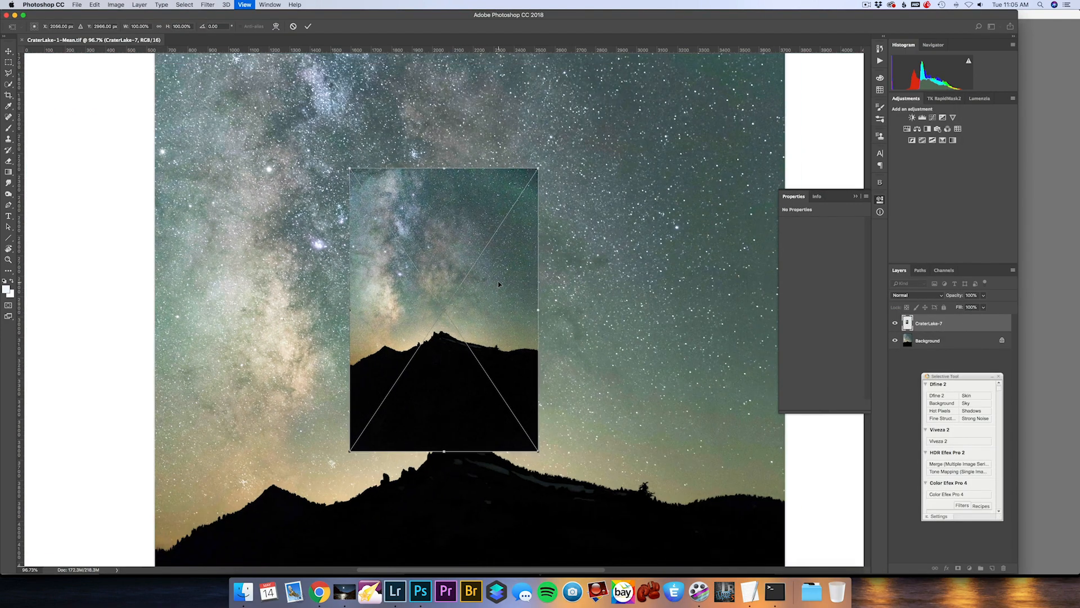
drag(470, 235, 565, 147)
mouse_move(501, 226)
mouse_down()
mouse_move(511, 243)
mouse_move(504, 221)
mouse_move(499, 231)
mouse_up()
drag(541, 456, 563, 489)
key(Return)
key(z)
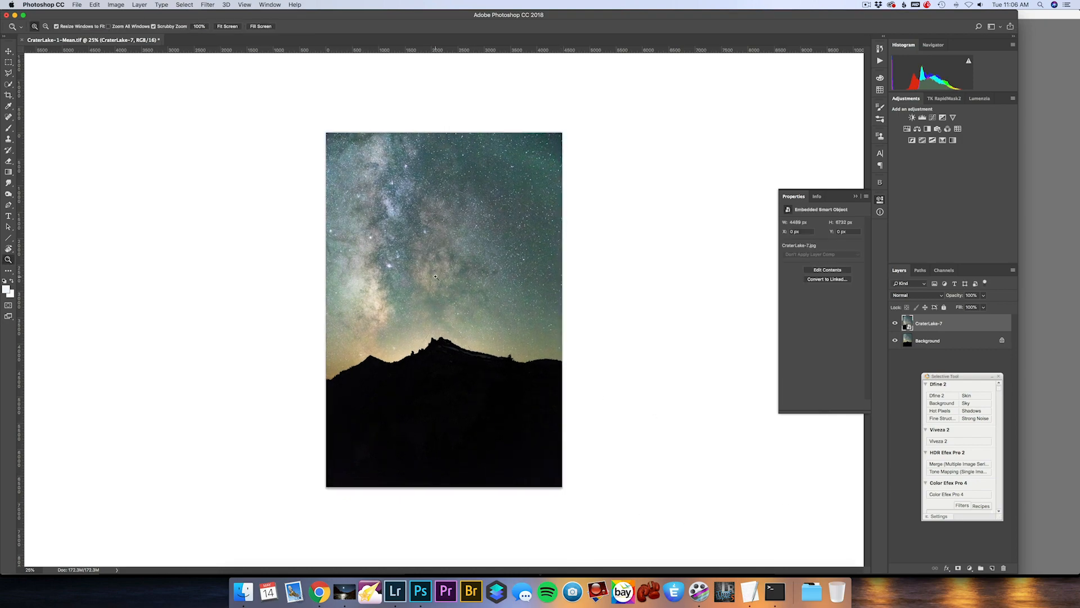
Compare noise in the single CraterLake-7 exposure and the stacked Background by toggling the upper layer, close up and zoomed out.
drag(434, 280, 890, 265)
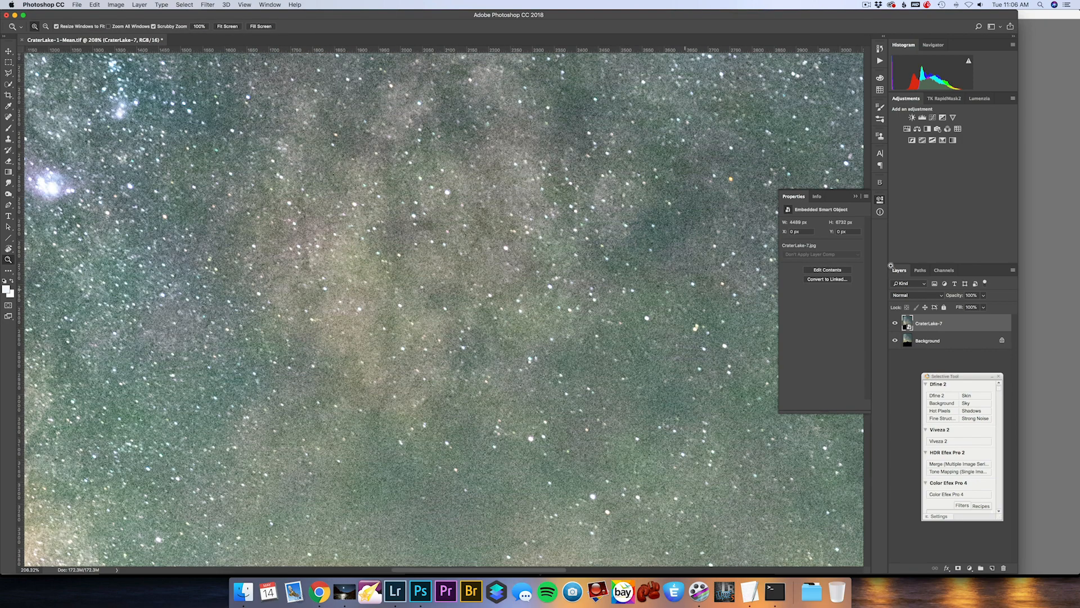
click(895, 324)
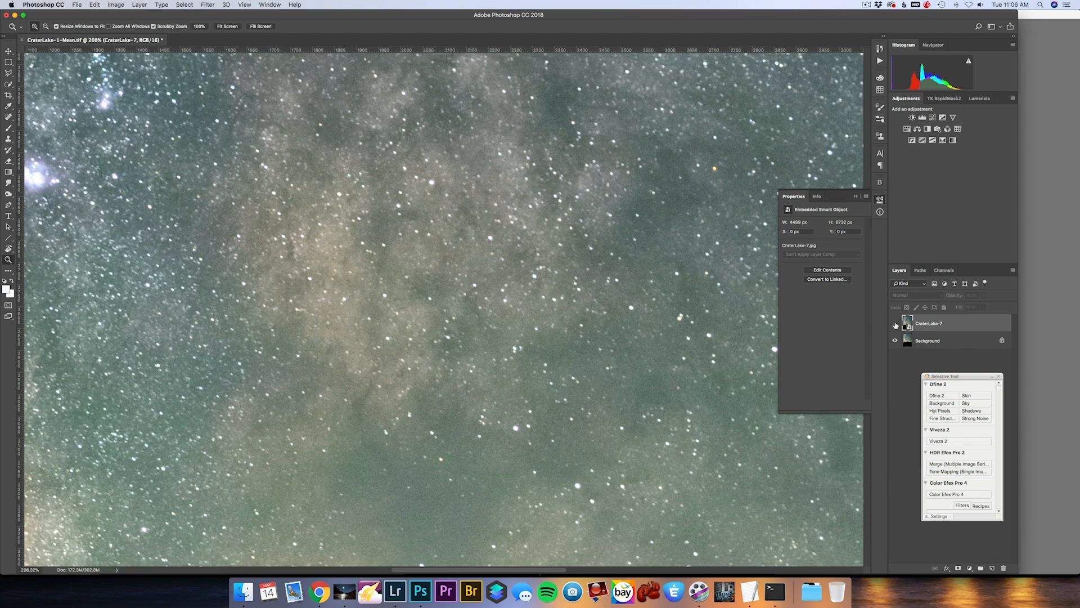
click(895, 324)
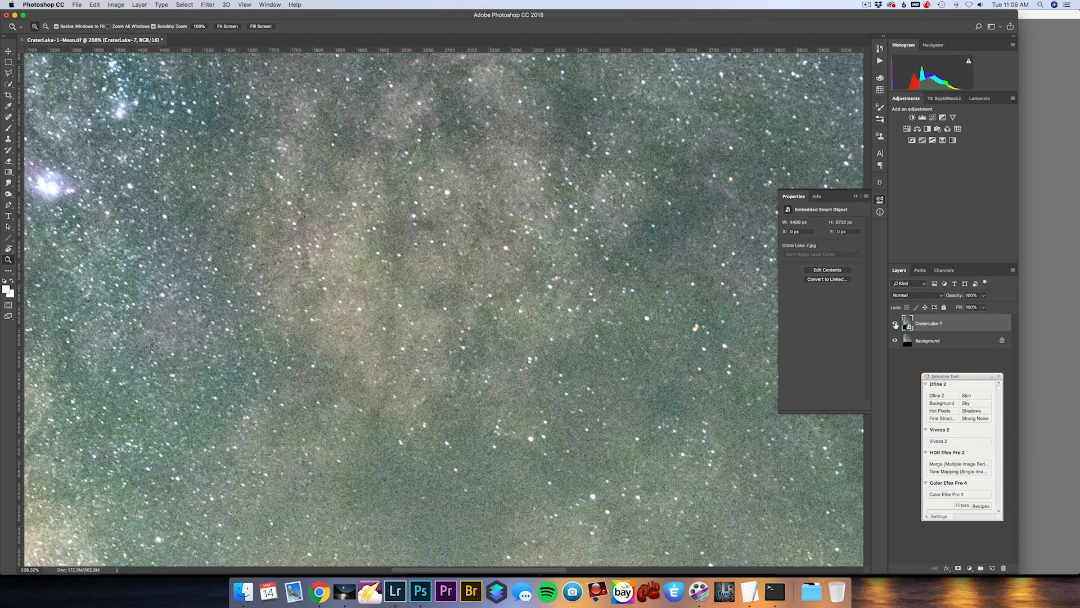
click(896, 324)
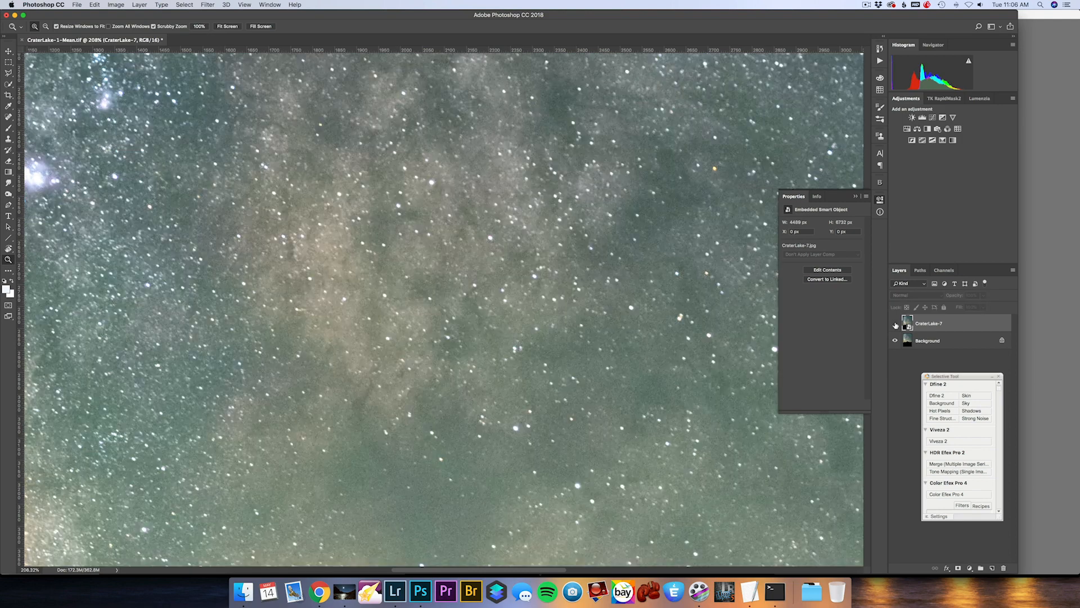
key(super+0)
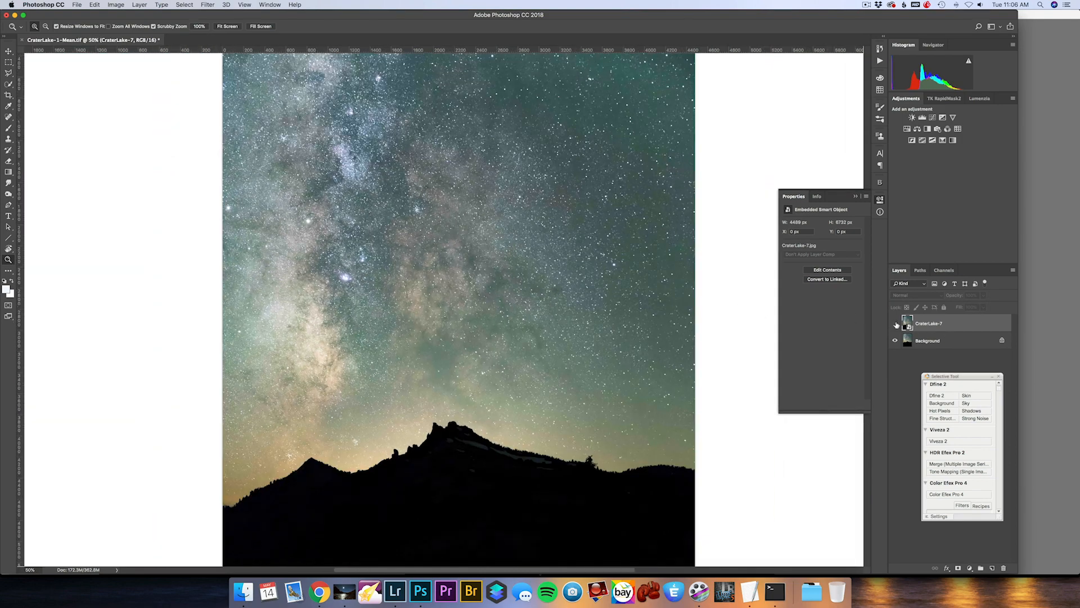
click(895, 324)
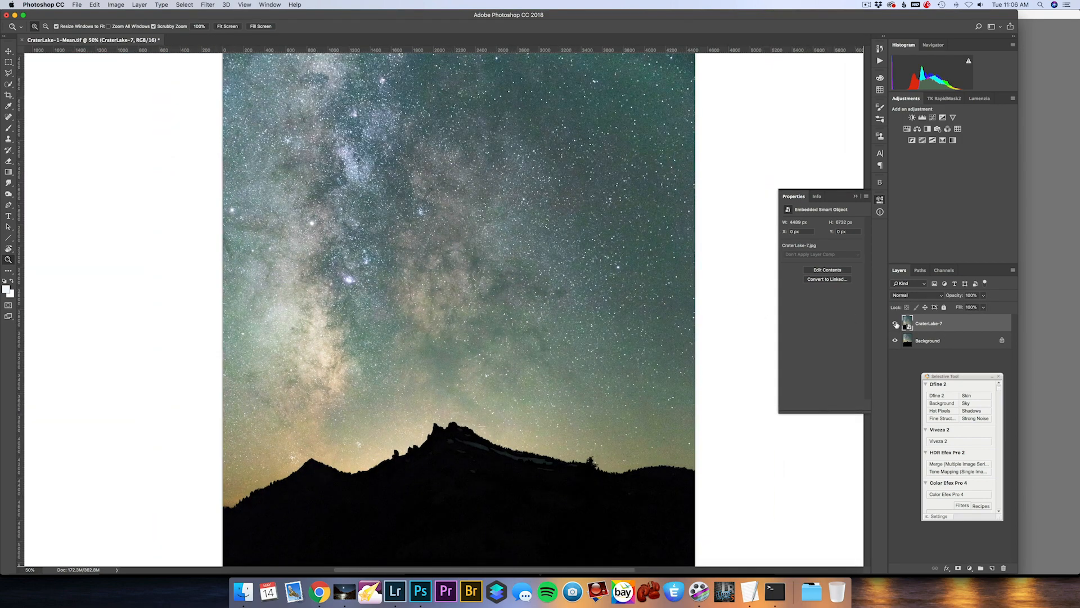
click(895, 325)
click(896, 324)
click(896, 324)
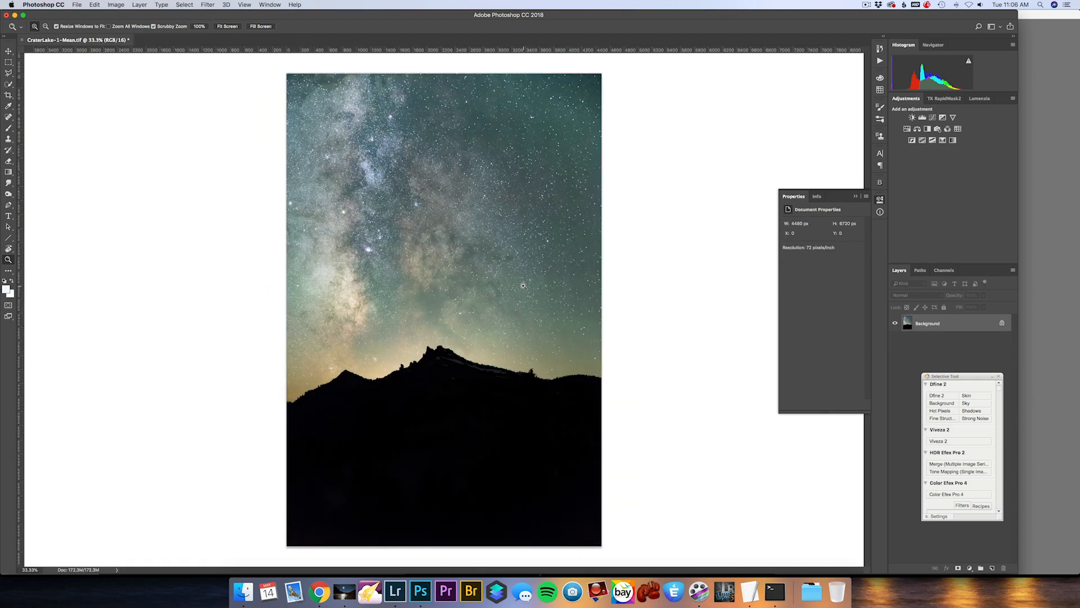
Switch to Lightroom and open the foreground photo IMG_8940.CR2 and its high-contrast virtual copy together as layers in Photoshop.
key(super+Tab)
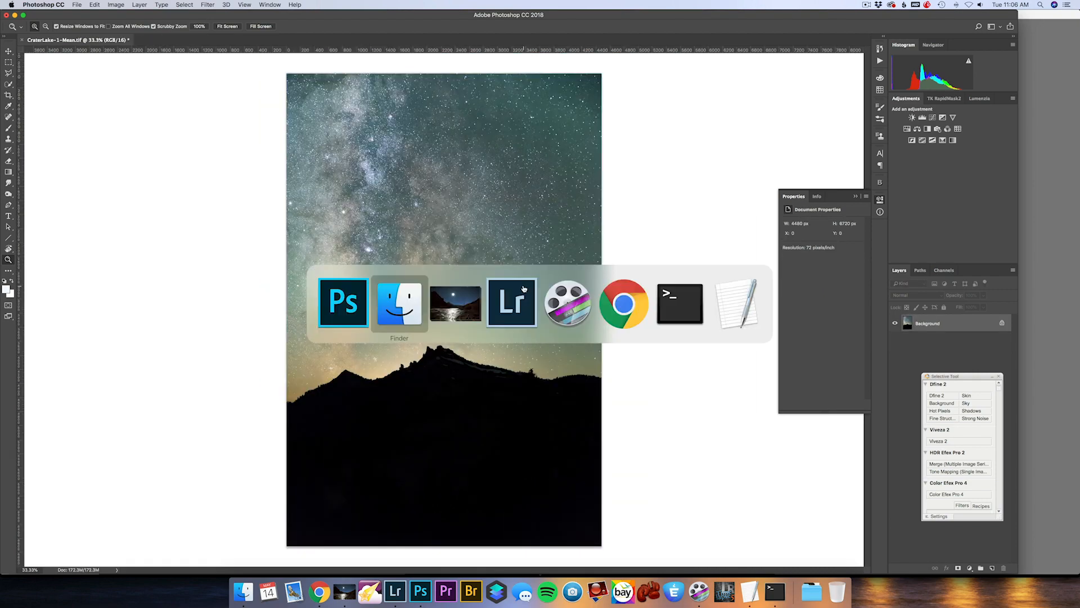
key(super+Tab)
key(super+Tab)
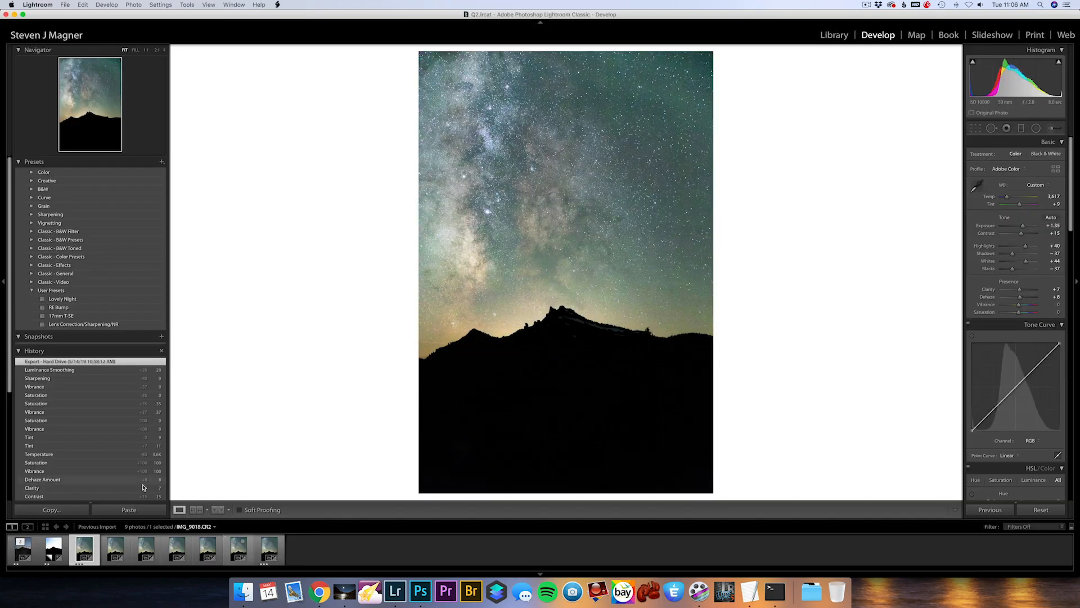
click(30, 535)
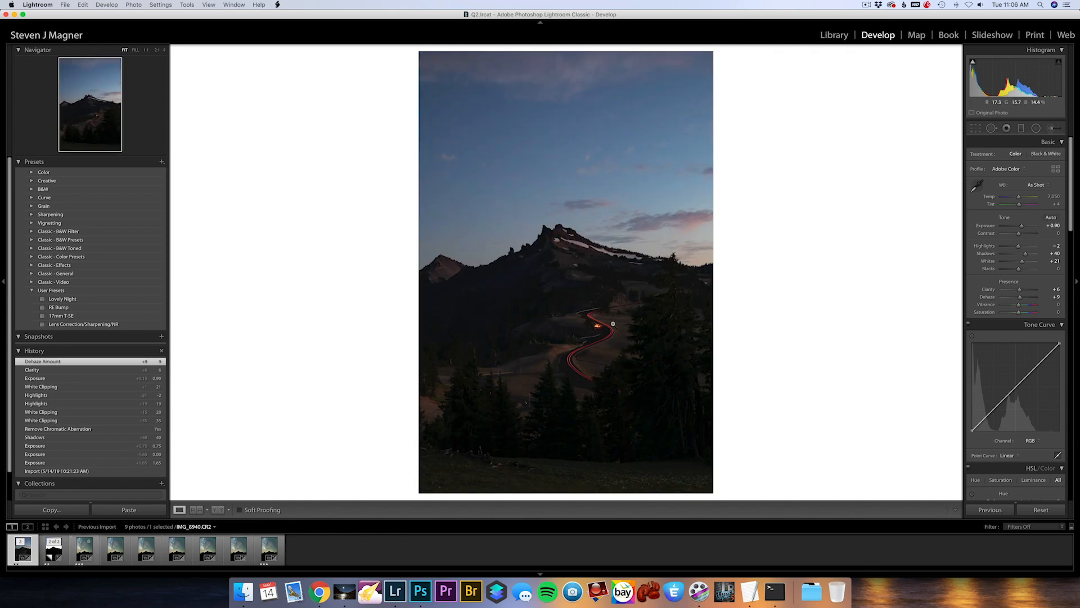
click(57, 554)
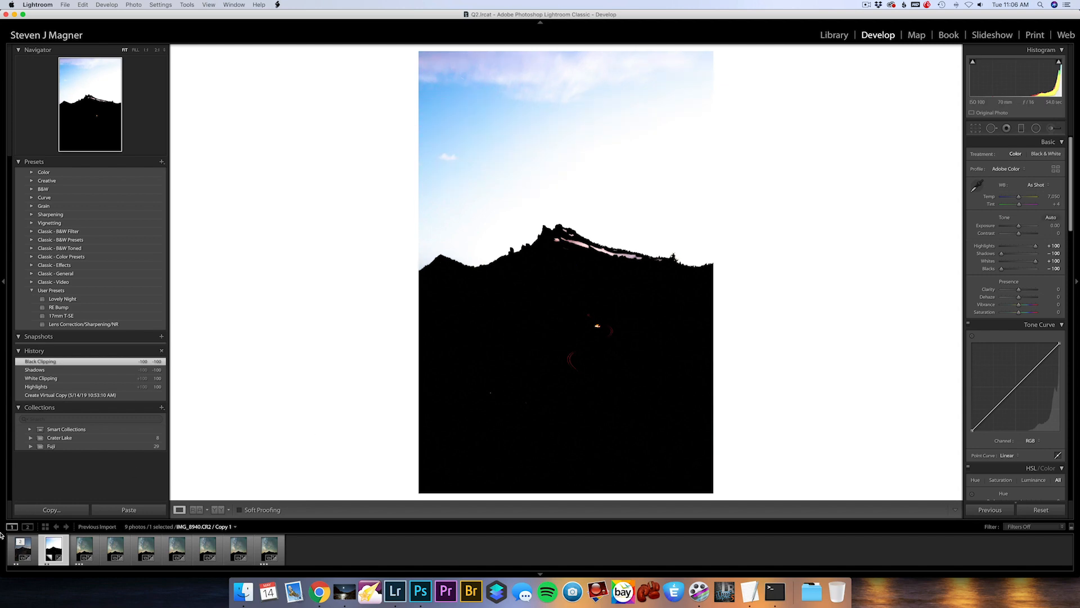
shift+click(21, 549)
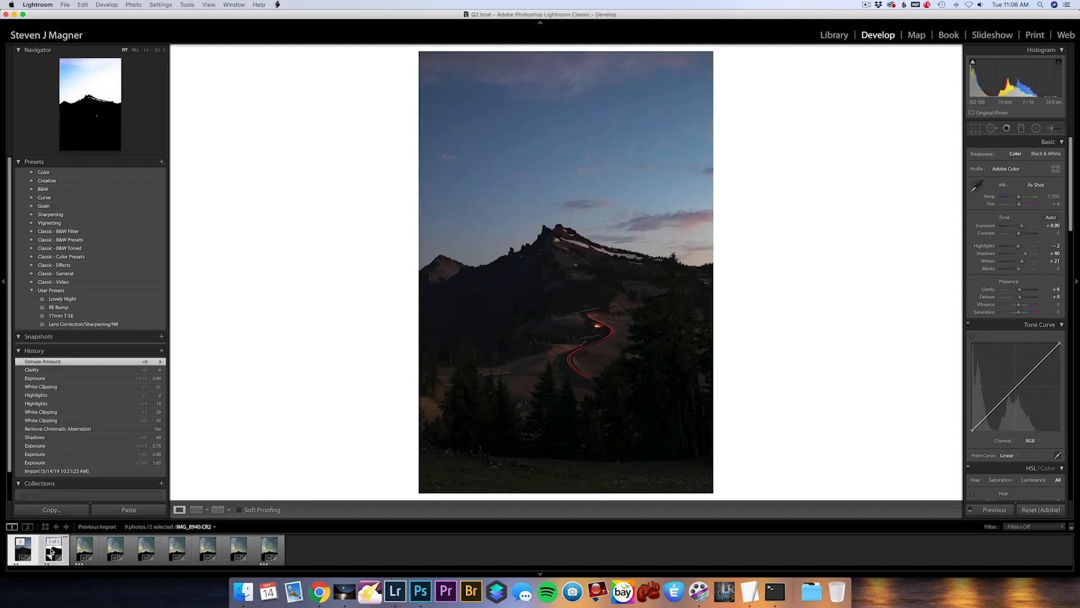
right_click(541, 236)
mouse_move(565, 307)
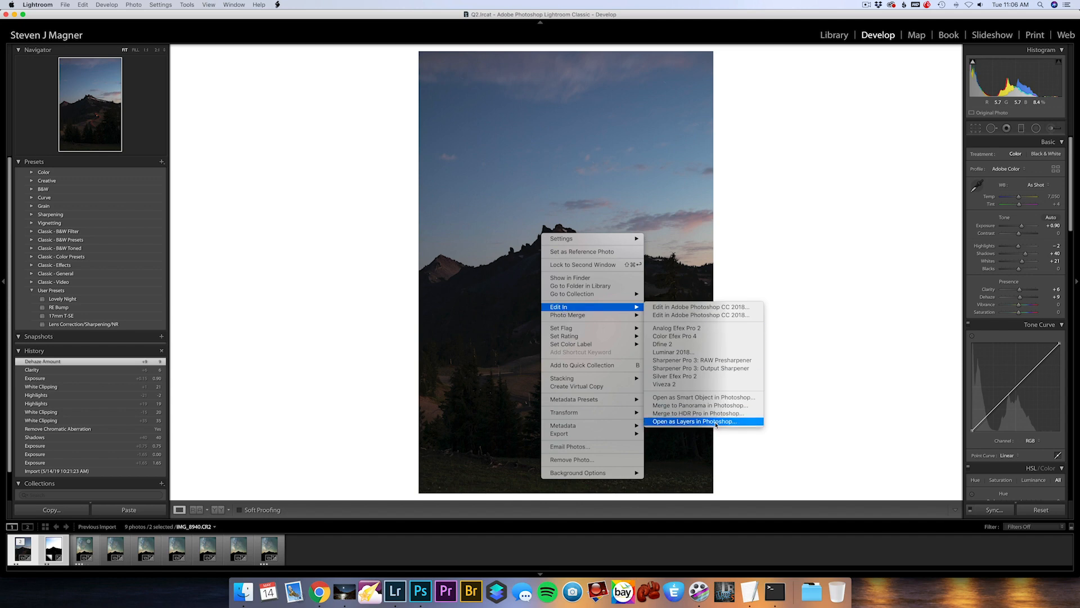
click(704, 422)
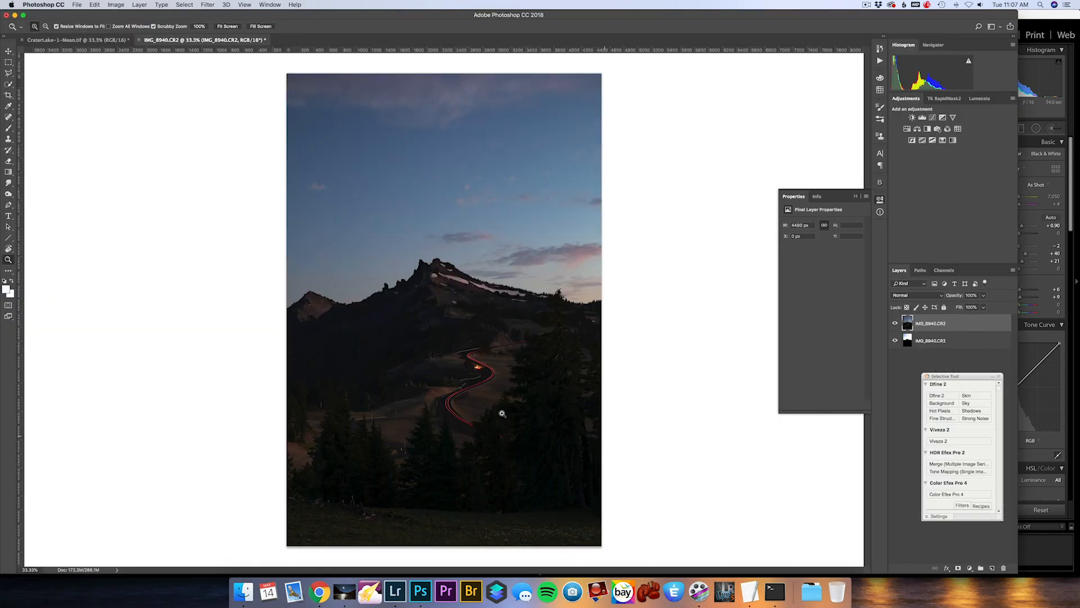
Copy the stacked image from CraterLake-1-Mean.tif and paste it into the IMG_8940.CR2 document, accepting the colour profile conversion.
click(91, 43)
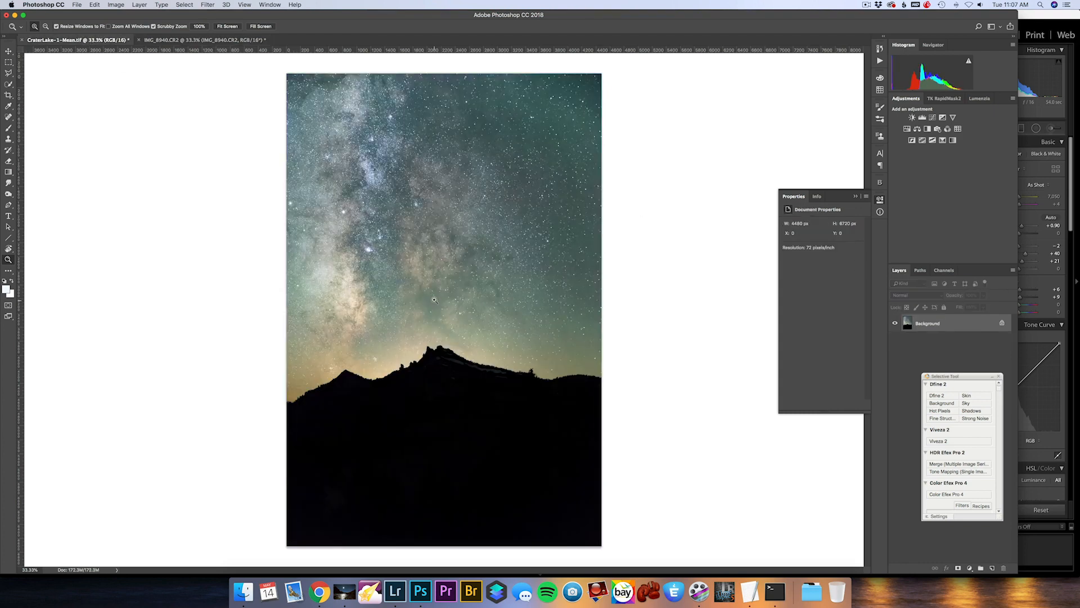
key(v)
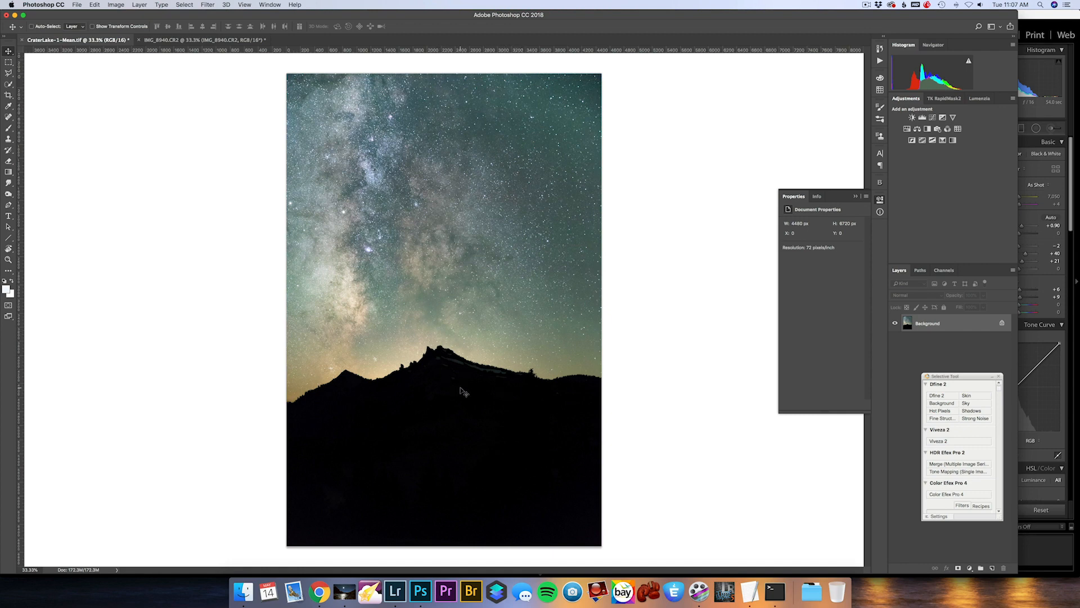
click(227, 40)
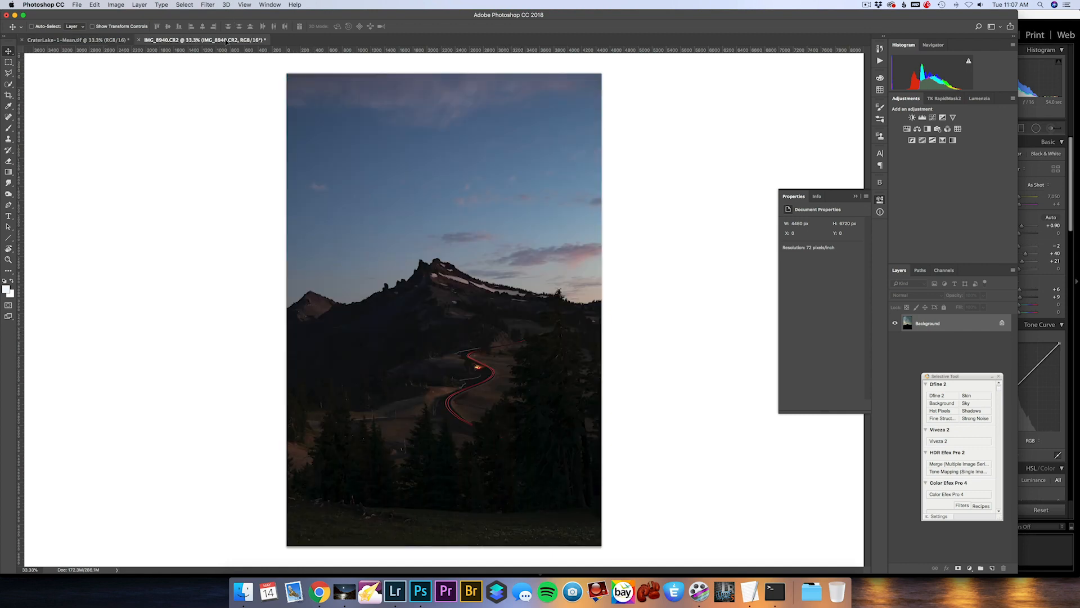
key(super+v)
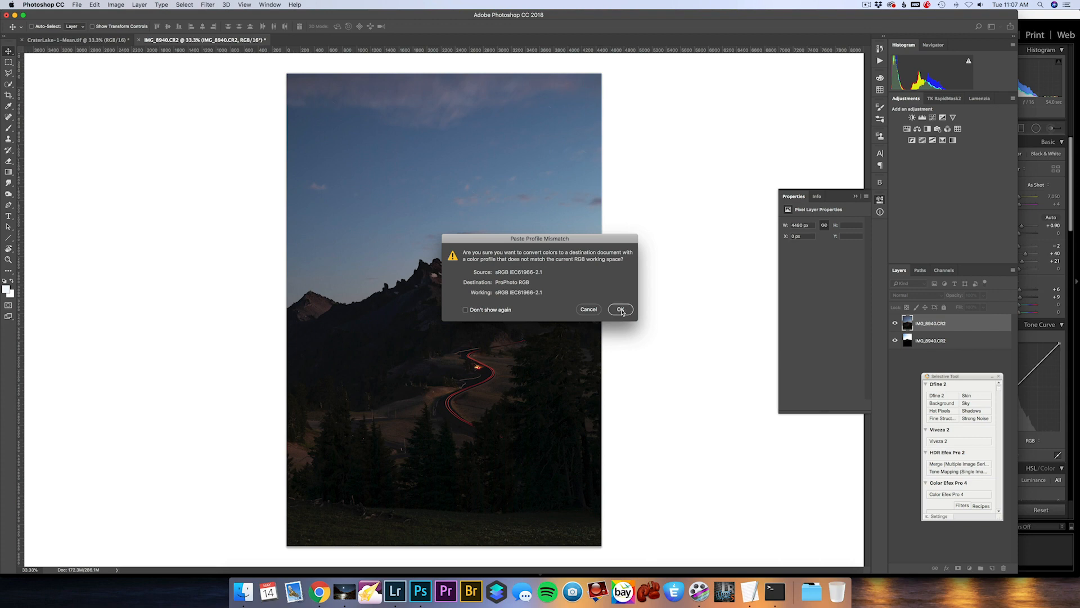
click(621, 310)
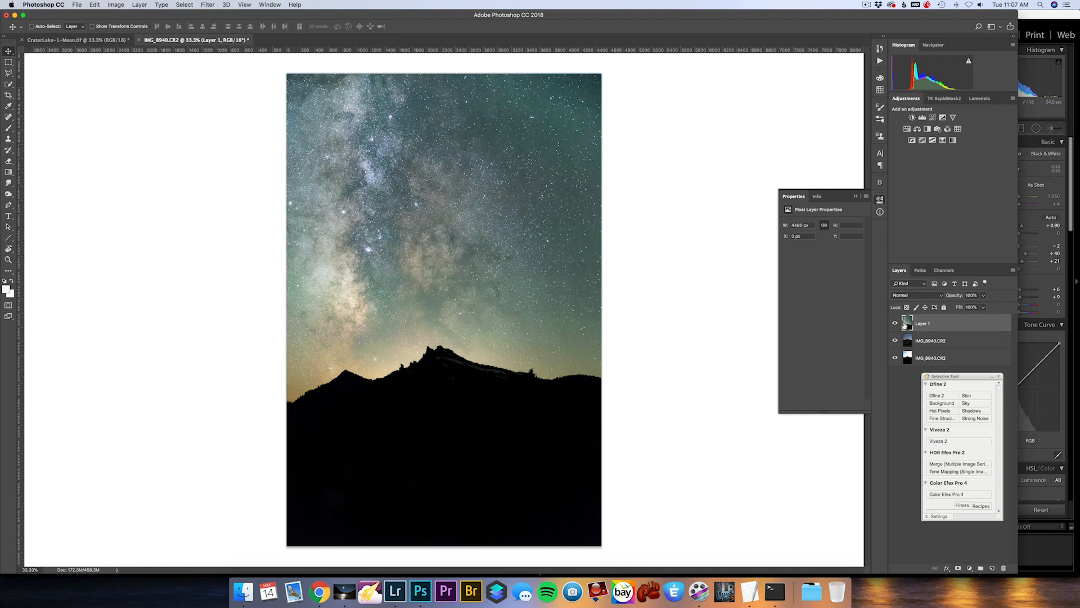
Compare the pasted Milky Way stack with the foreground photo beneath by toggling the visibility of Layer 1.
click(895, 323)
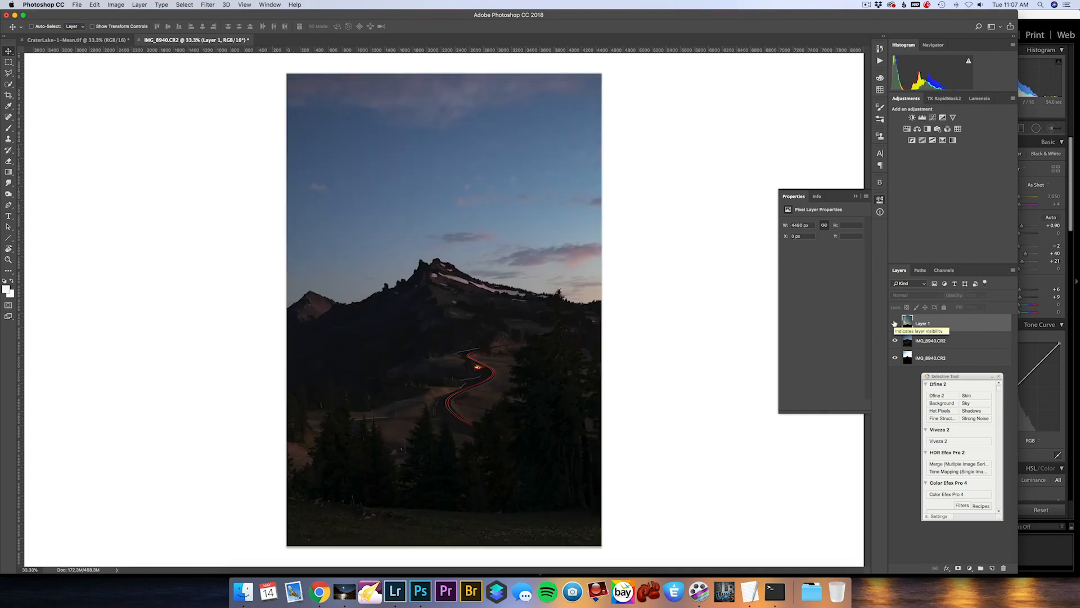
click(895, 323)
click(894, 324)
click(894, 324)
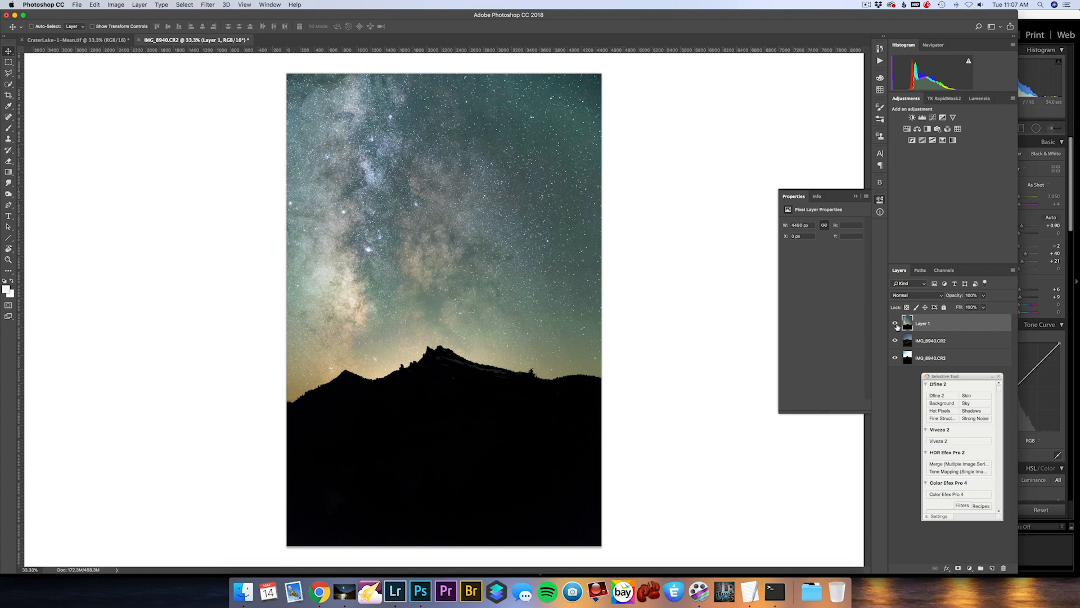
click(895, 323)
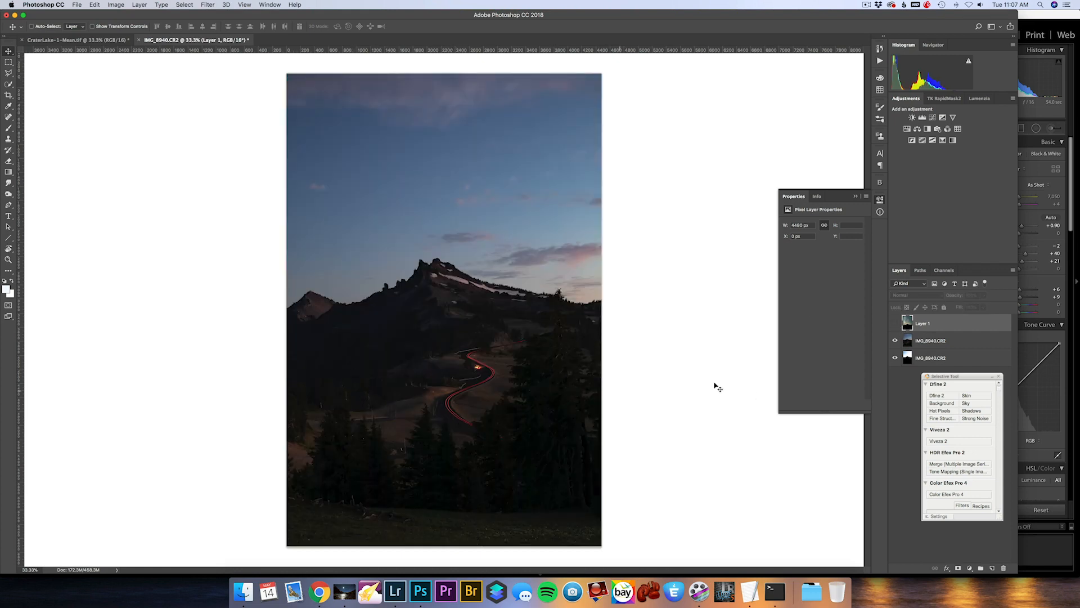
click(895, 323)
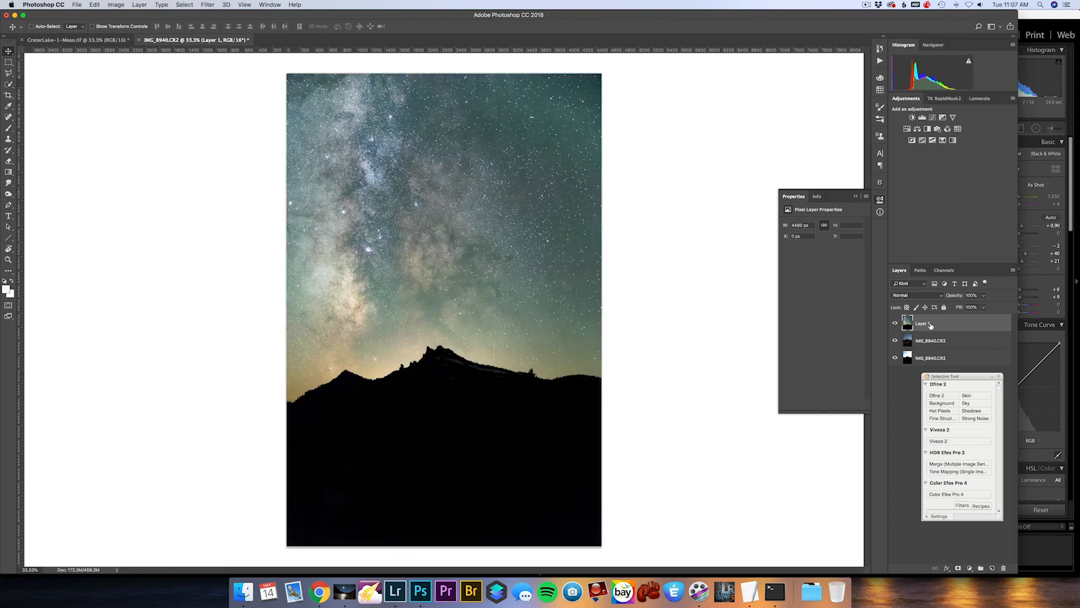
Reorder the layers so the Milky Way stack is at the bottom and the high-contrast IMG_8940.CR2 version is on top.
drag(931, 325, 936, 367)
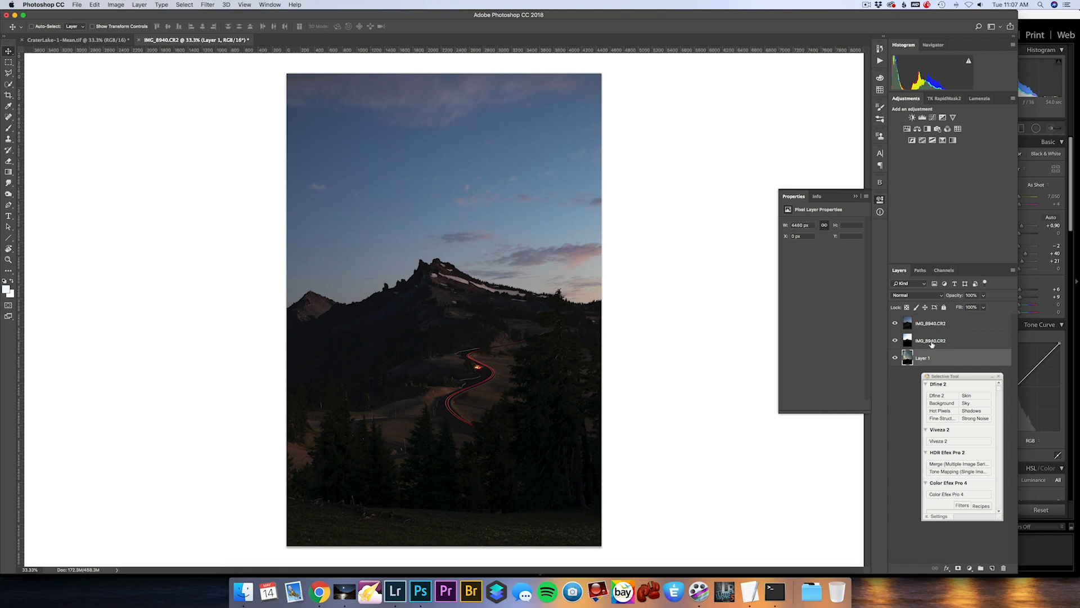
drag(932, 343, 932, 323)
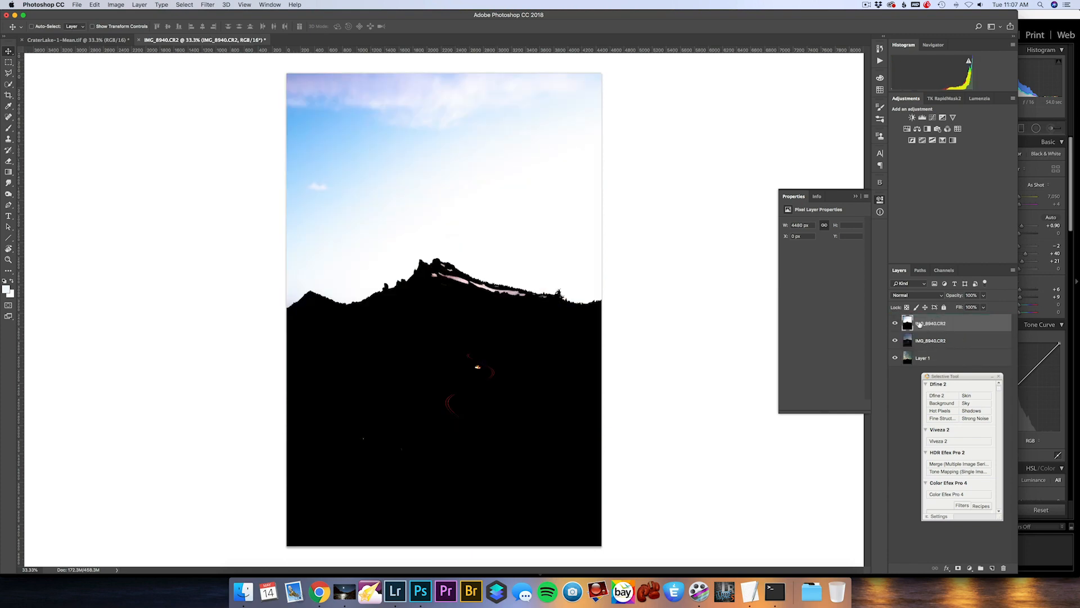
drag(994, 379, 980, 430)
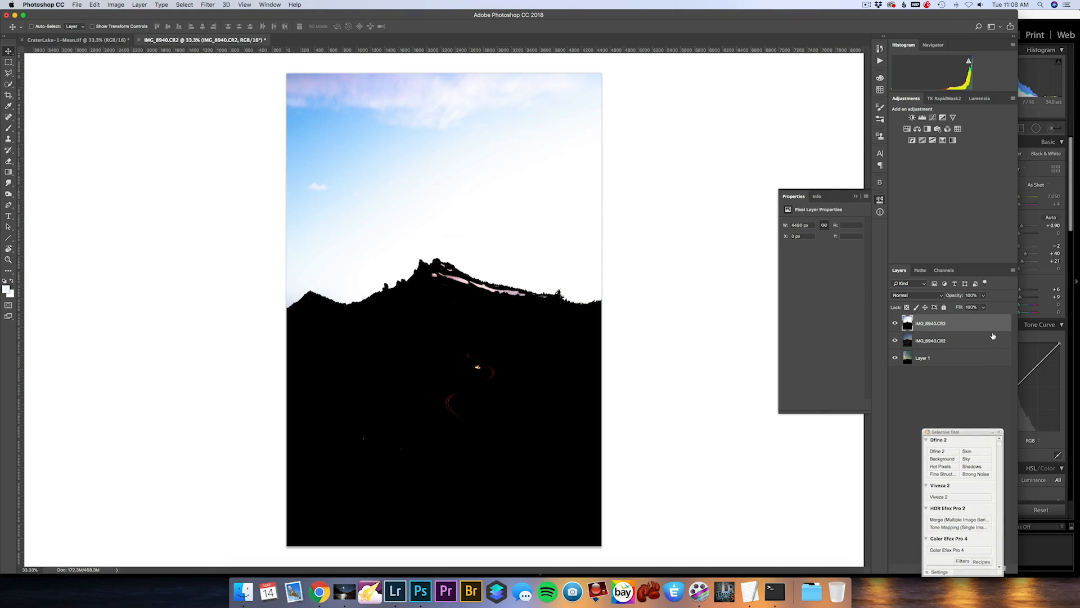
Group the two IMG_8940.CR2 layers and lower the group's opacity to 59% for alignment.
shift+click(931, 341)
key(super+g)
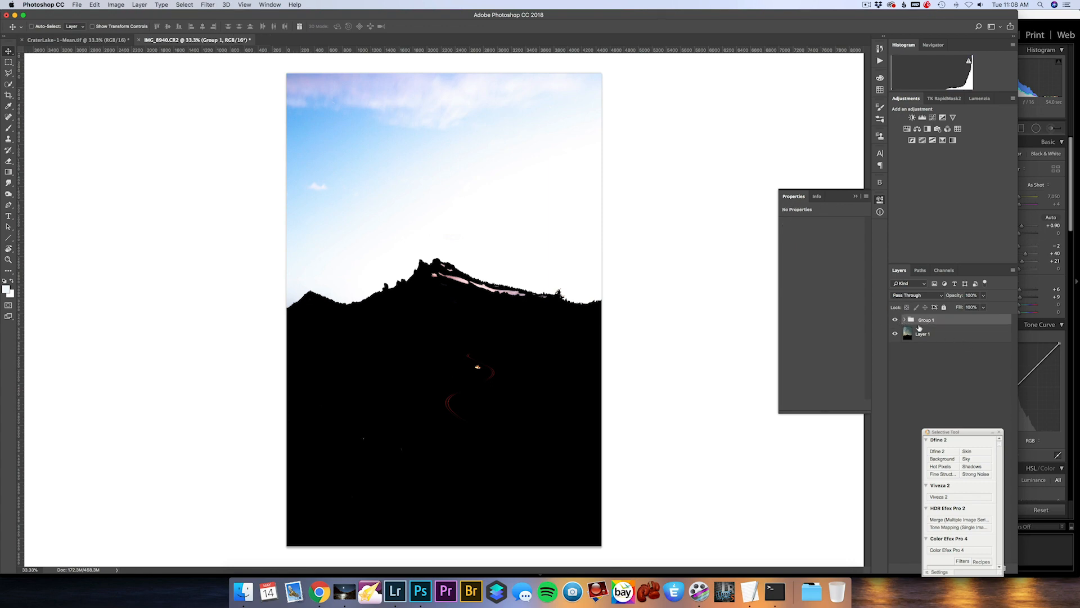
click(938, 336)
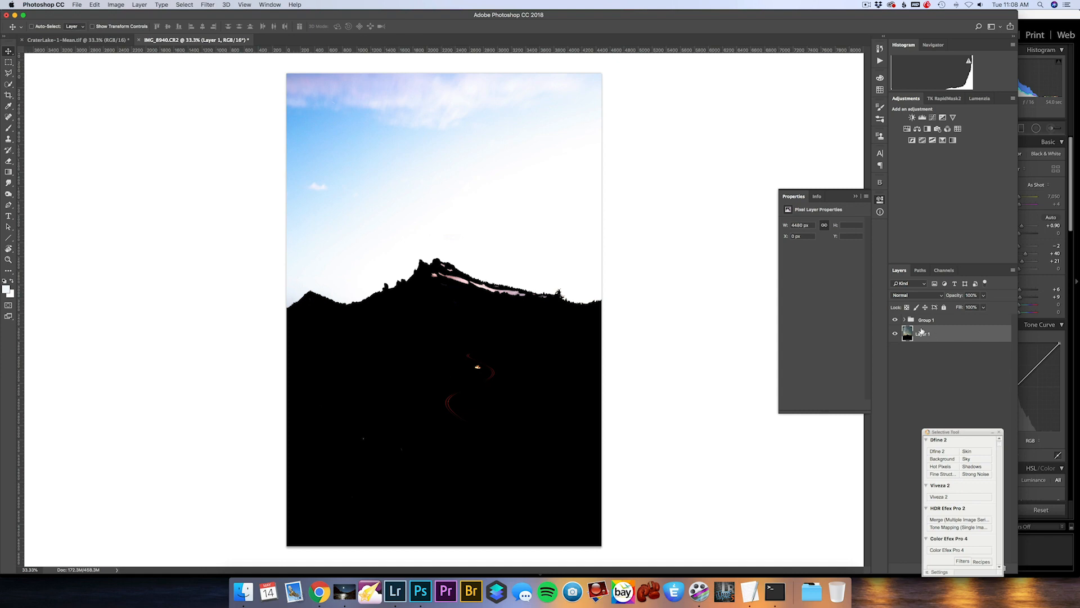
click(945, 321)
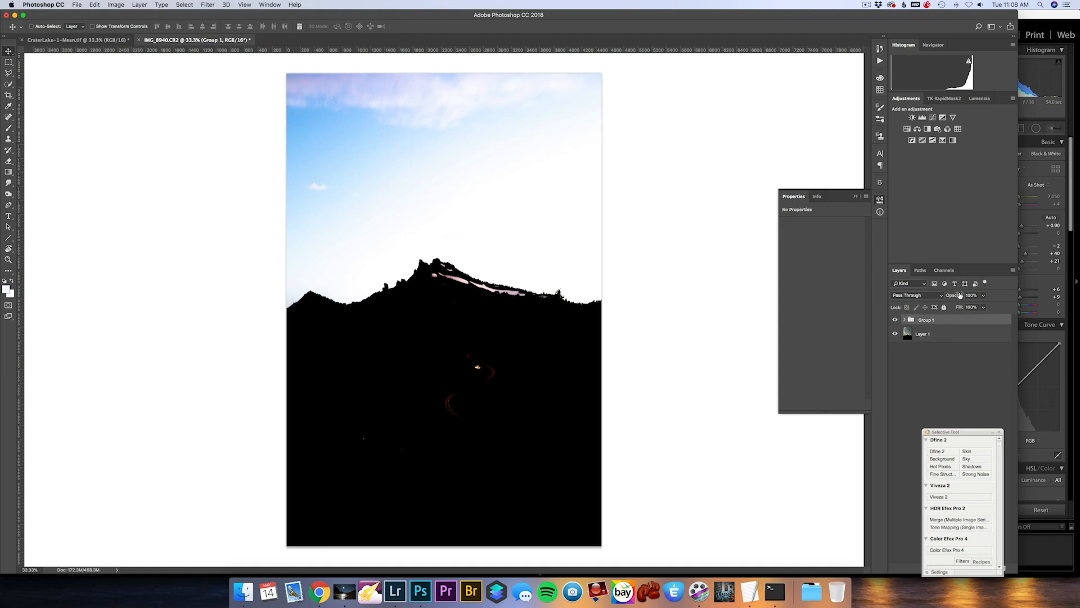
drag(958, 296, 948, 299)
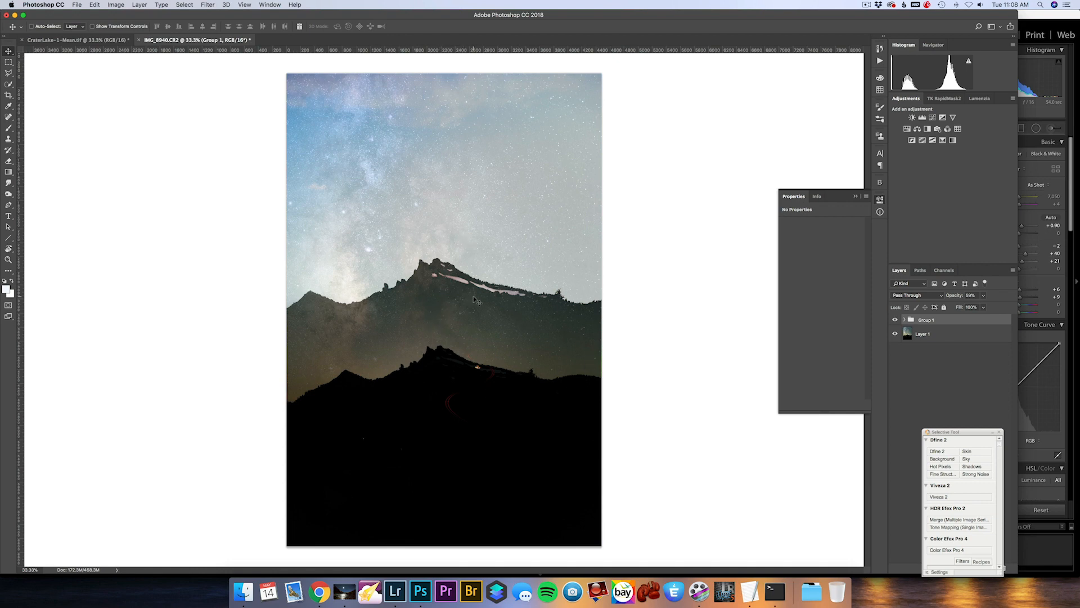
Move the foreground group down onto the stack's mountain silhouette and scale it to about 92.5%, aligning the peaks.
drag(474, 296, 477, 386)
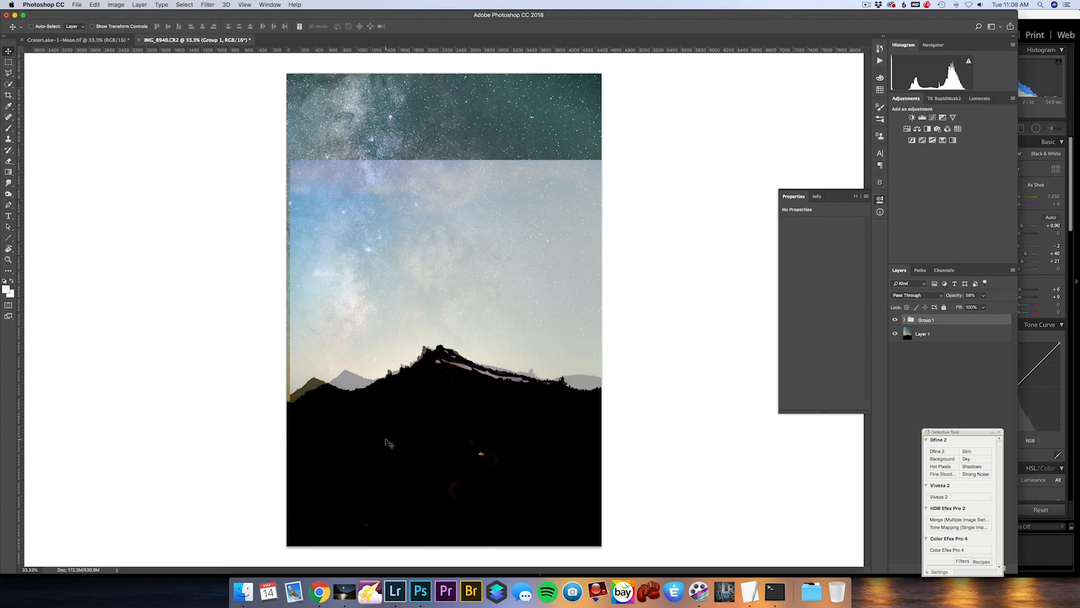
key(super+t)
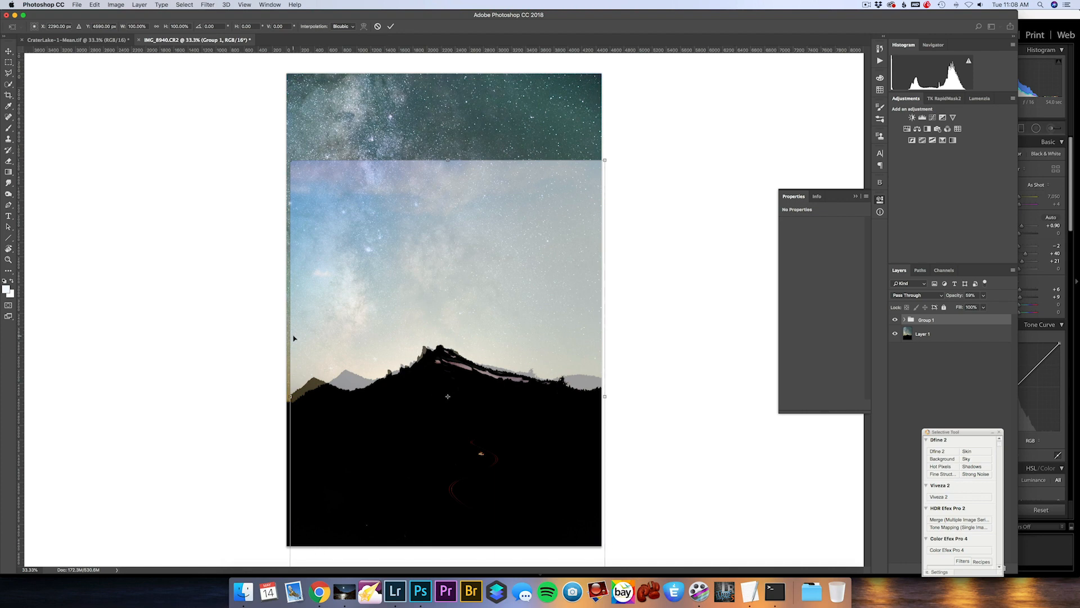
key(super+minus)
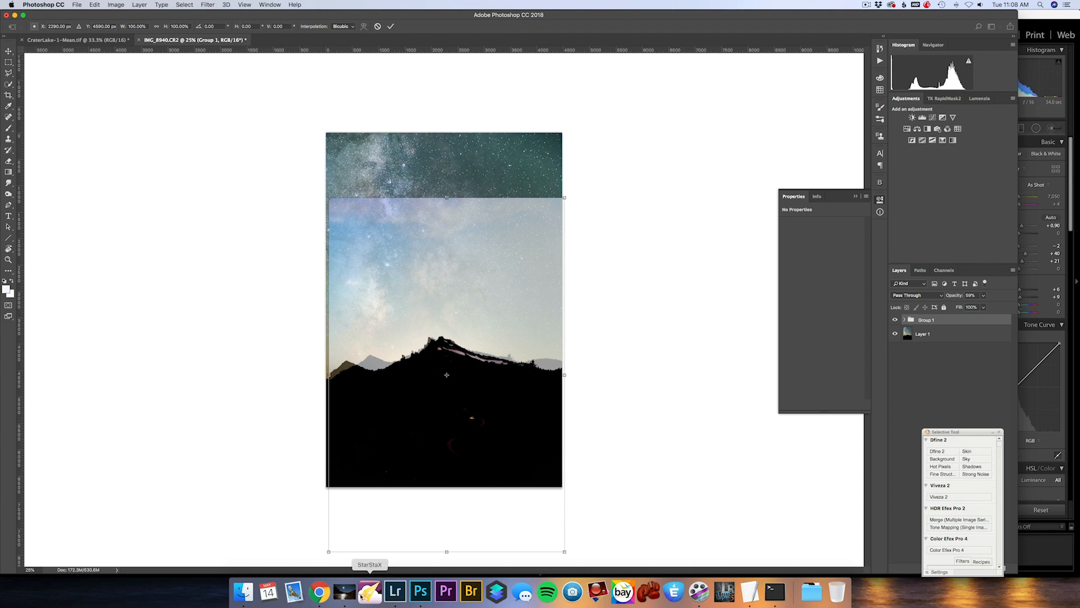
drag(328, 552, 354, 531)
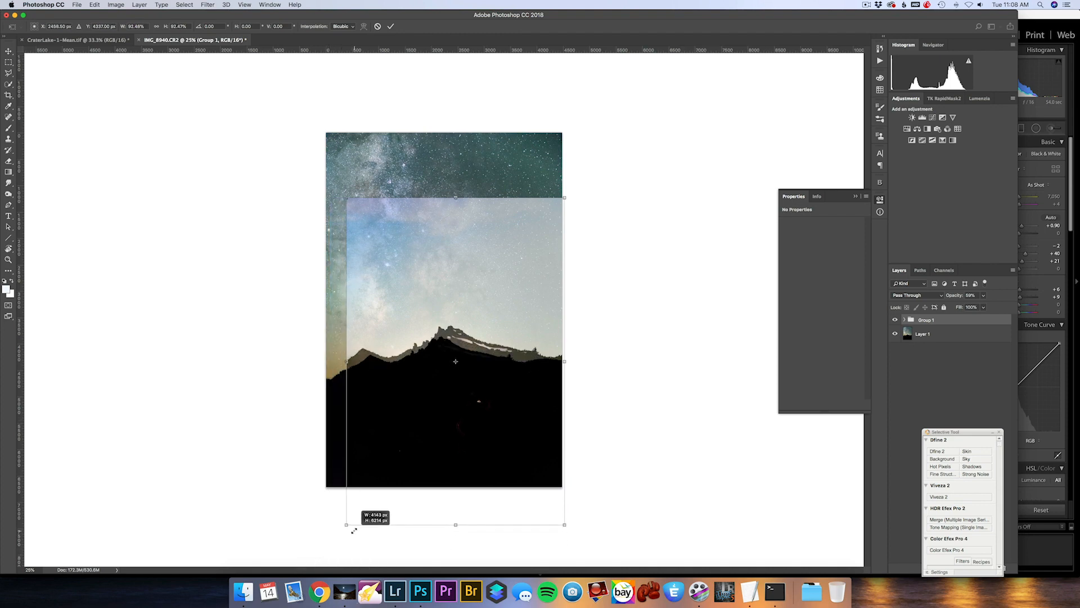
drag(540, 403, 529, 413)
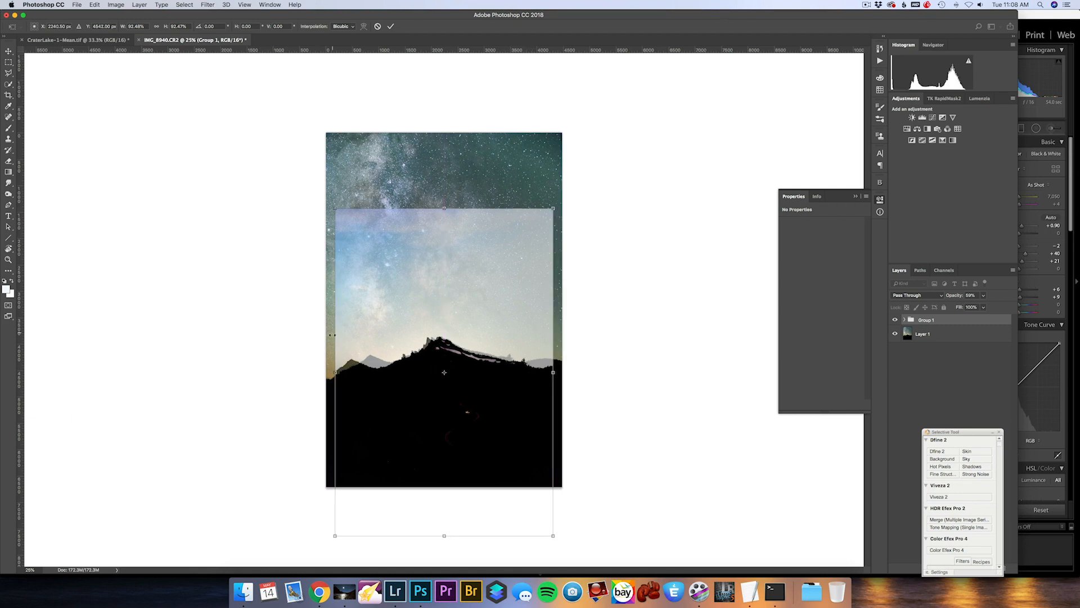
Narrow the foreground group from both sides, nudge it to match the stack's ridgeline, and apply the transform.
drag(335, 372, 354, 372)
drag(553, 372, 535, 372)
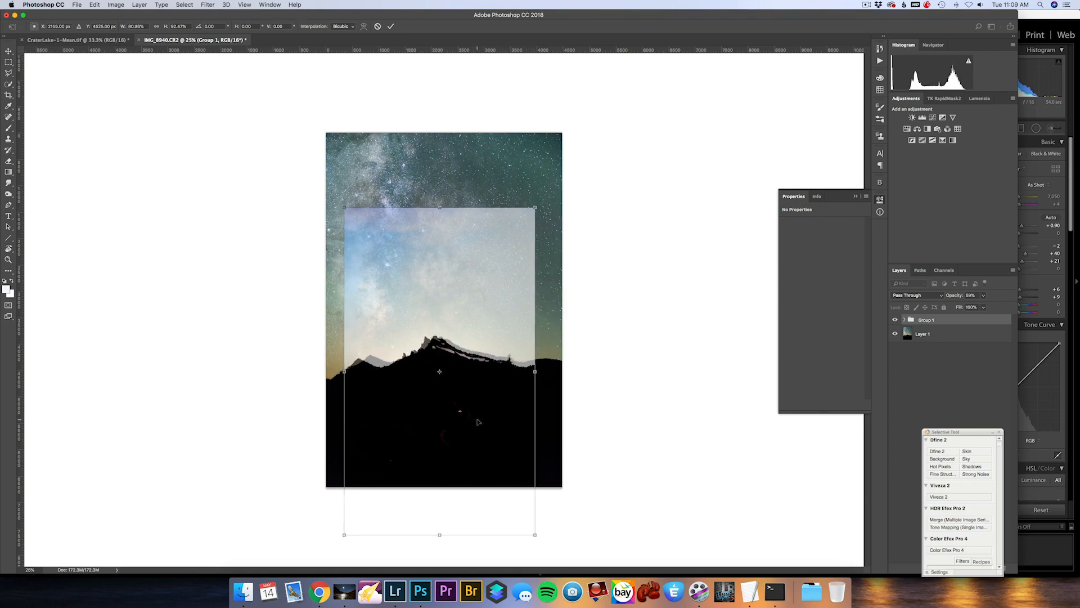
drag(353, 372, 358, 372)
drag(433, 430, 429, 422)
key(Return)
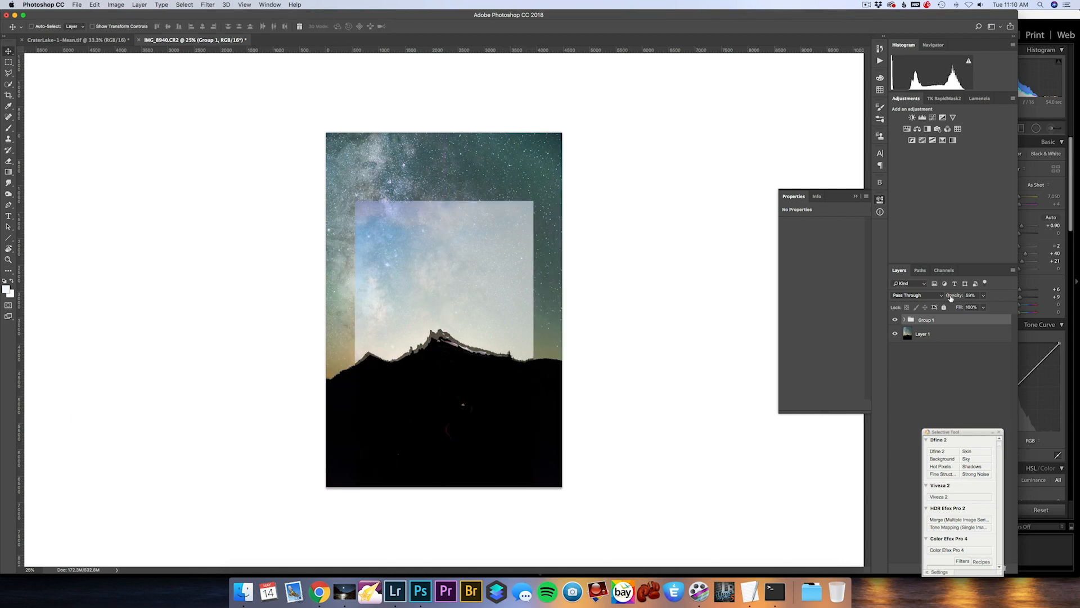
Restore the group's opacity to 100%, move both IMG_8940.CR2 layers out of it, and delete the empty group.
drag(951, 299, 1077, 299)
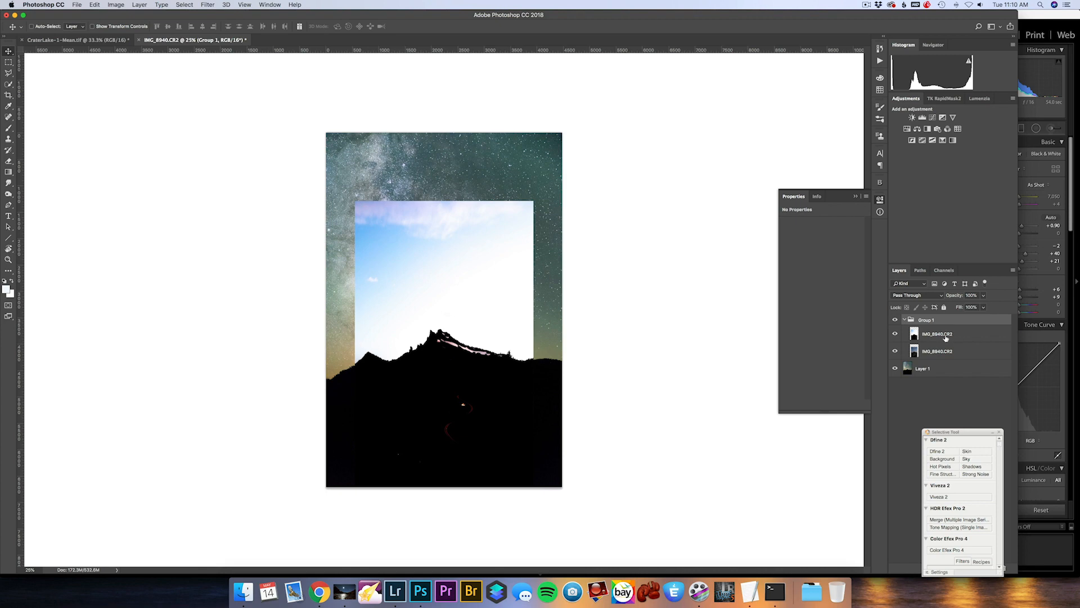
click(946, 338)
shift+click(945, 354)
drag(945, 352, 943, 313)
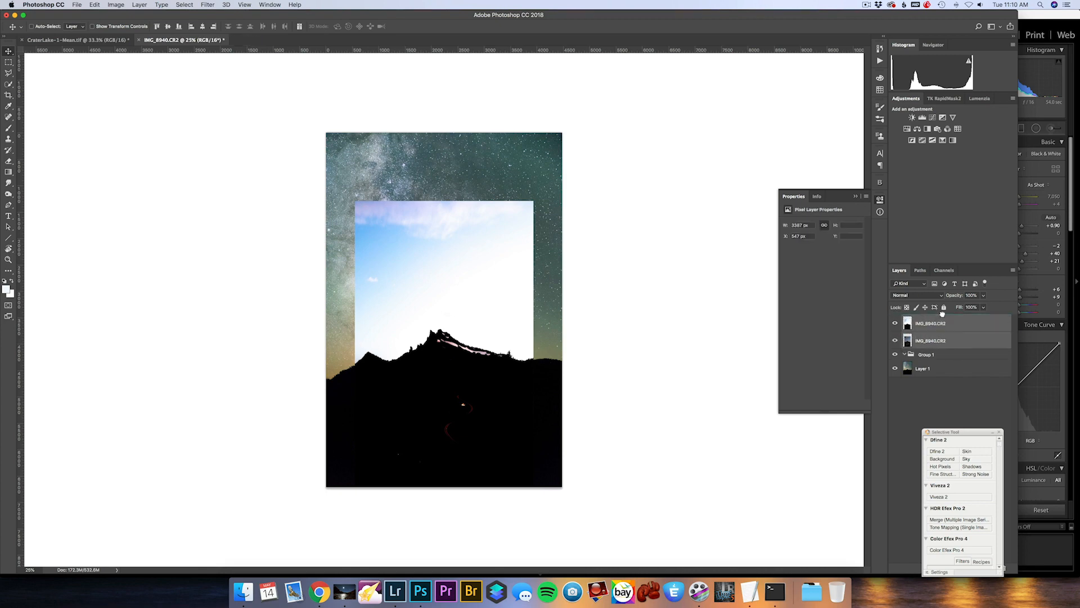
click(945, 357)
key(Delete)
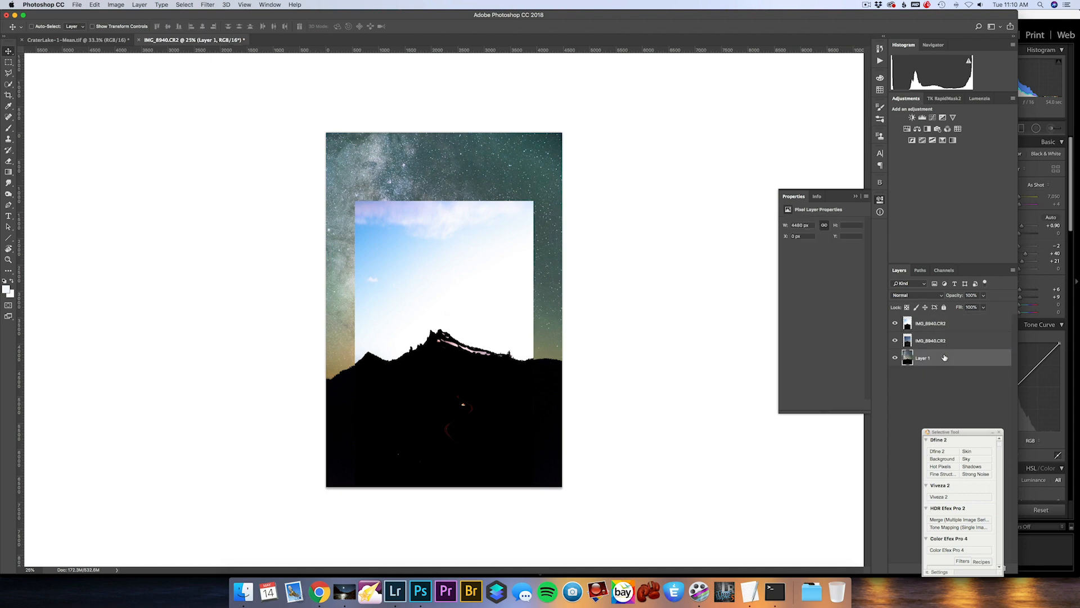
Select the bright sky from the high-contrast IMG_8940.CR2 layer using Color Range with Highlights and a range of 131.
click(933, 329)
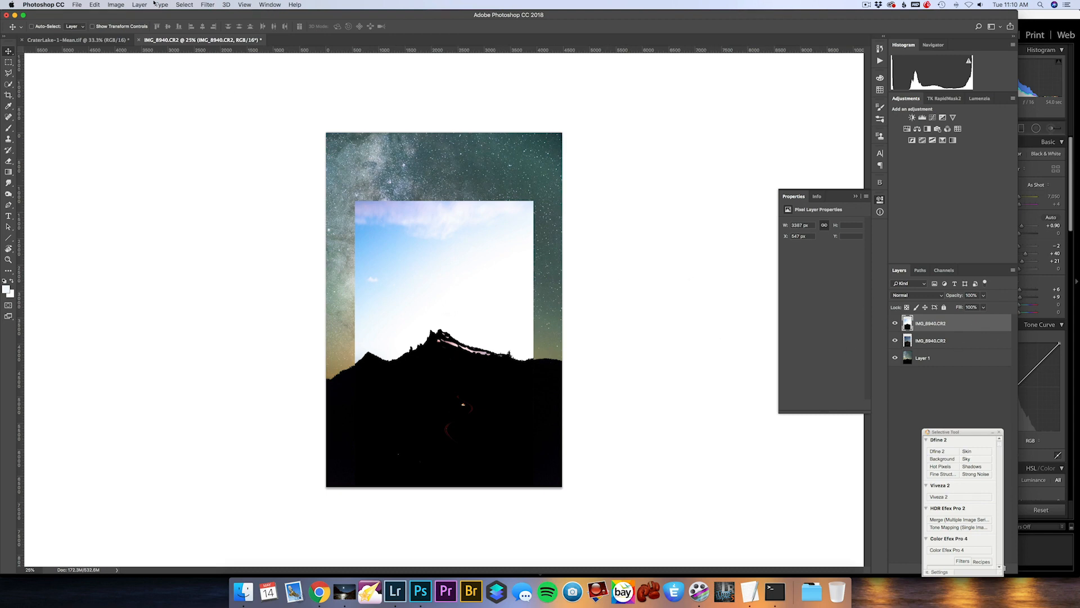
click(189, 4)
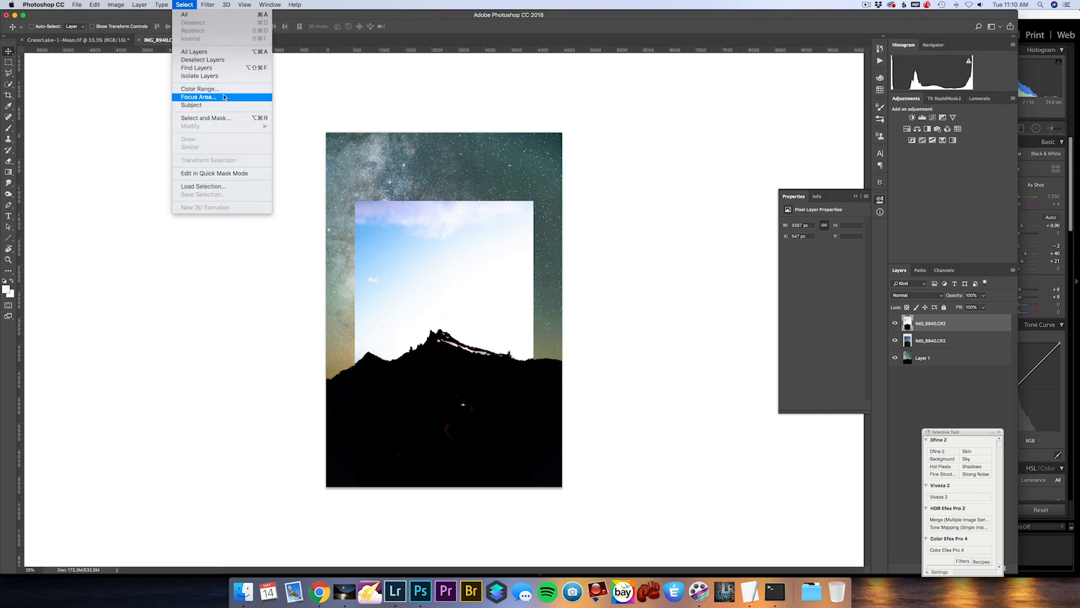
click(217, 90)
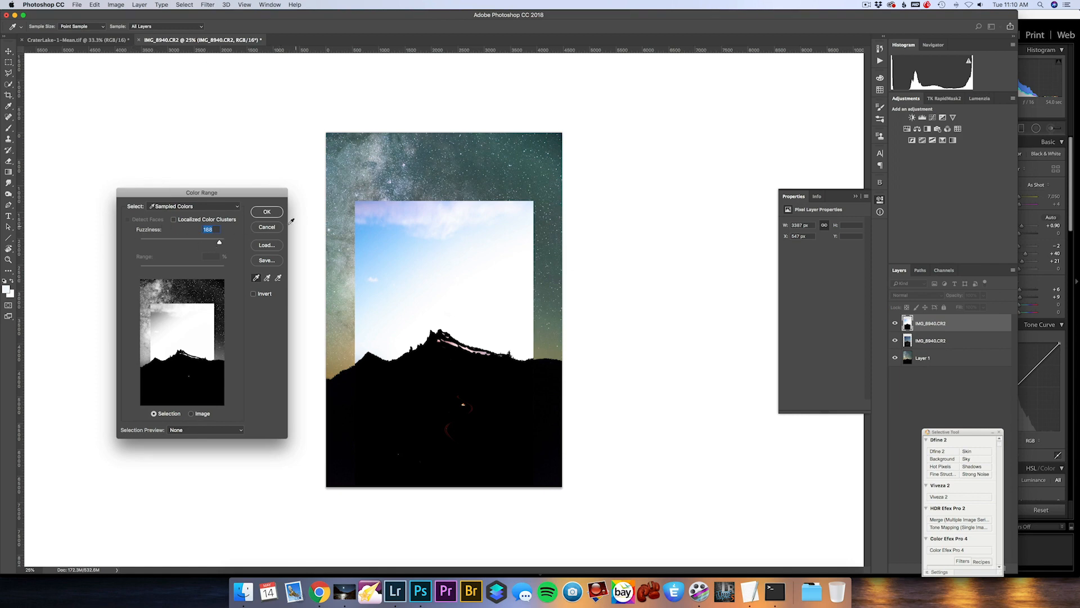
click(222, 207)
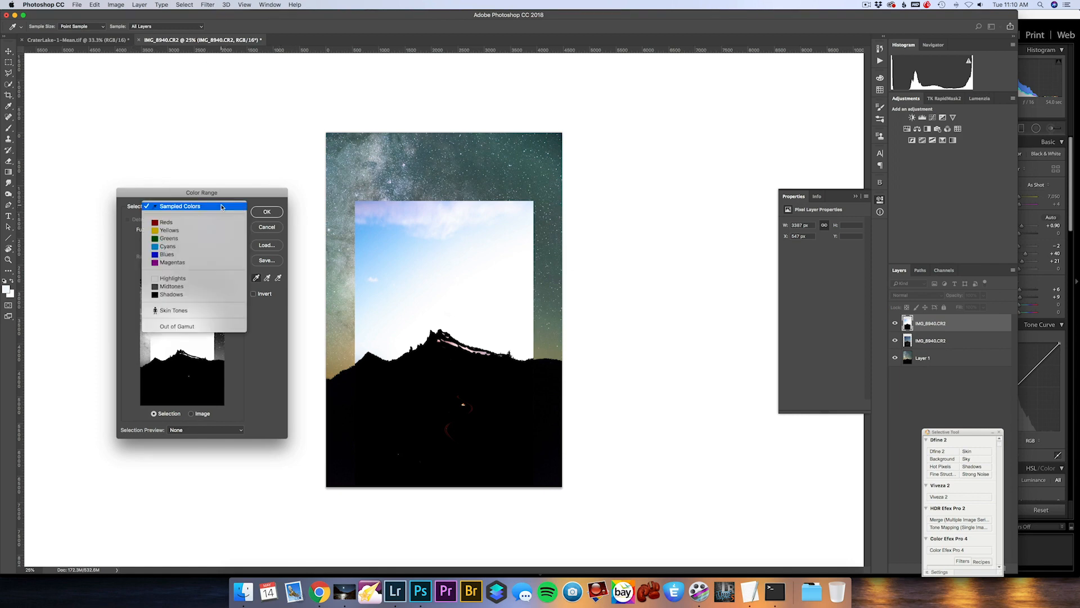
click(194, 281)
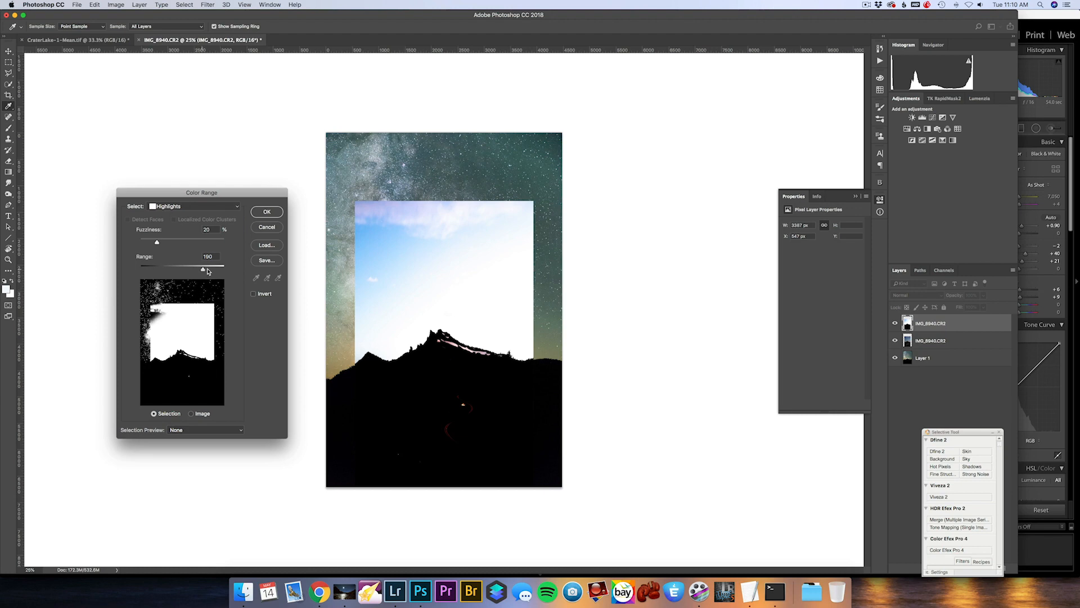
drag(207, 271, 184, 271)
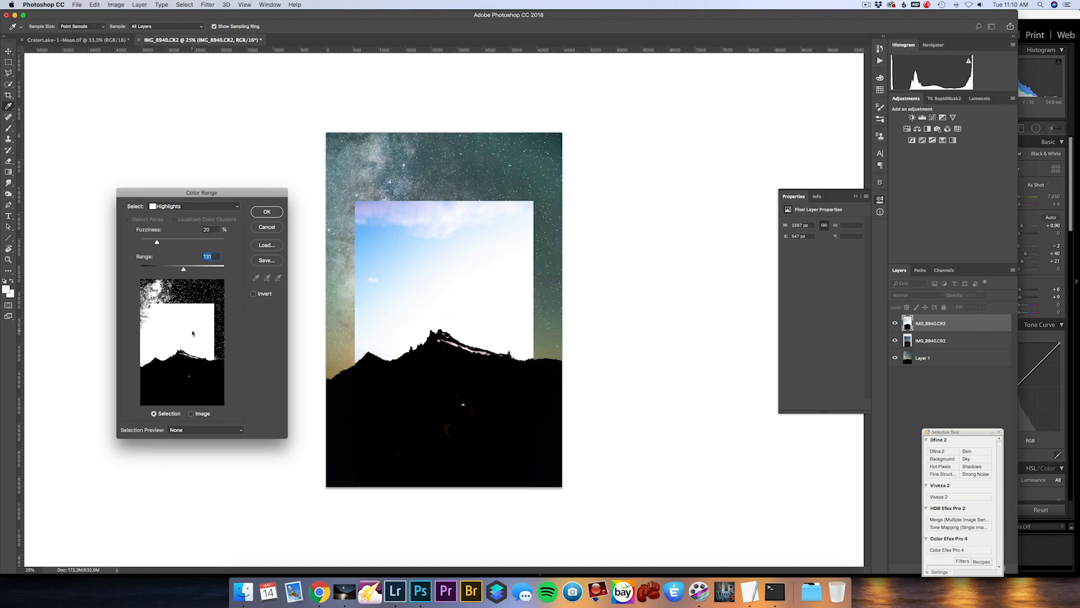
click(267, 212)
key(v)
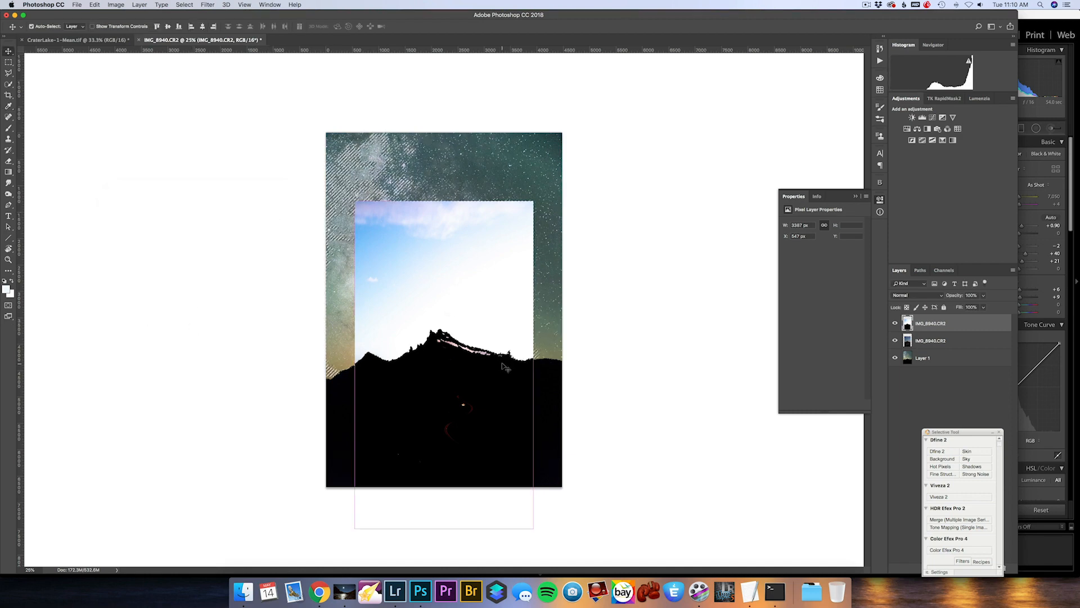
key(ctrl+1)
scroll(460, 367, down, 1)
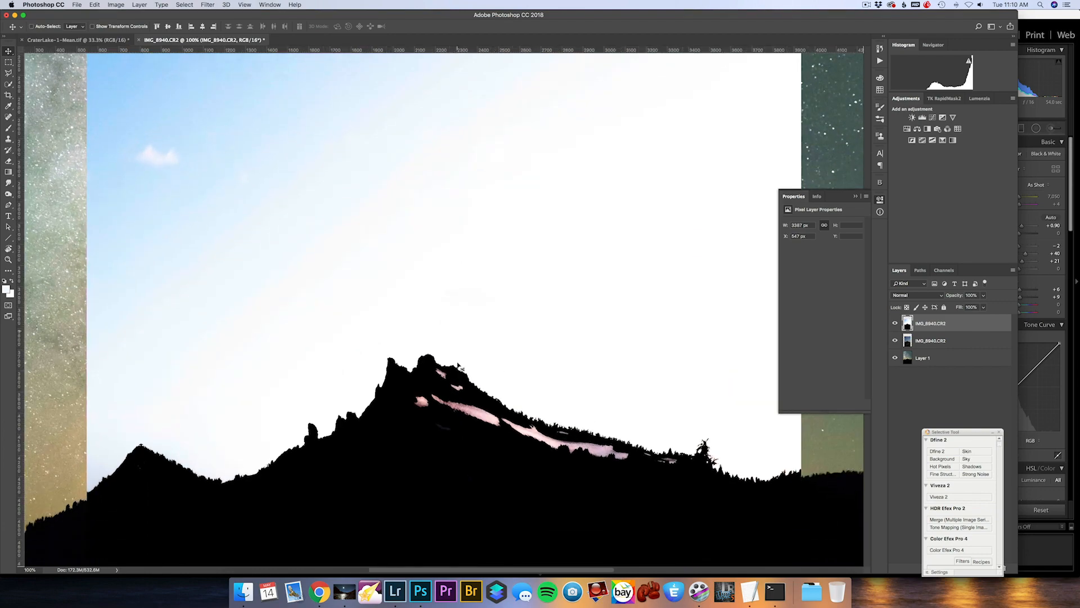
scroll(460, 367, down, 3)
scroll(460, 367, down, 1)
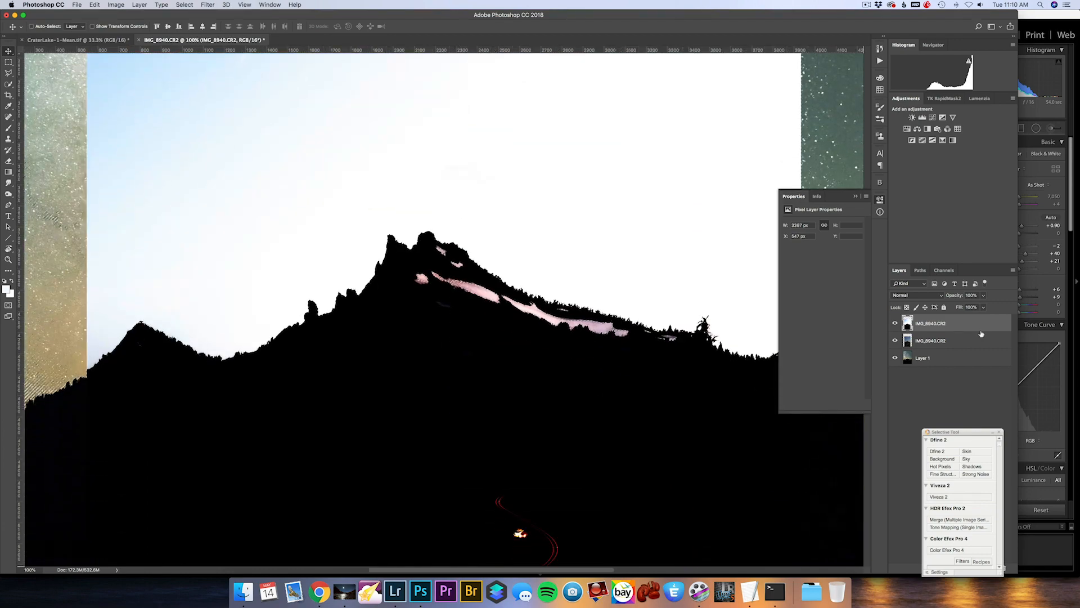
Subtract the bright snow patches on the mountain slope from the sky selection with the Quick Selection tool.
click(10, 85)
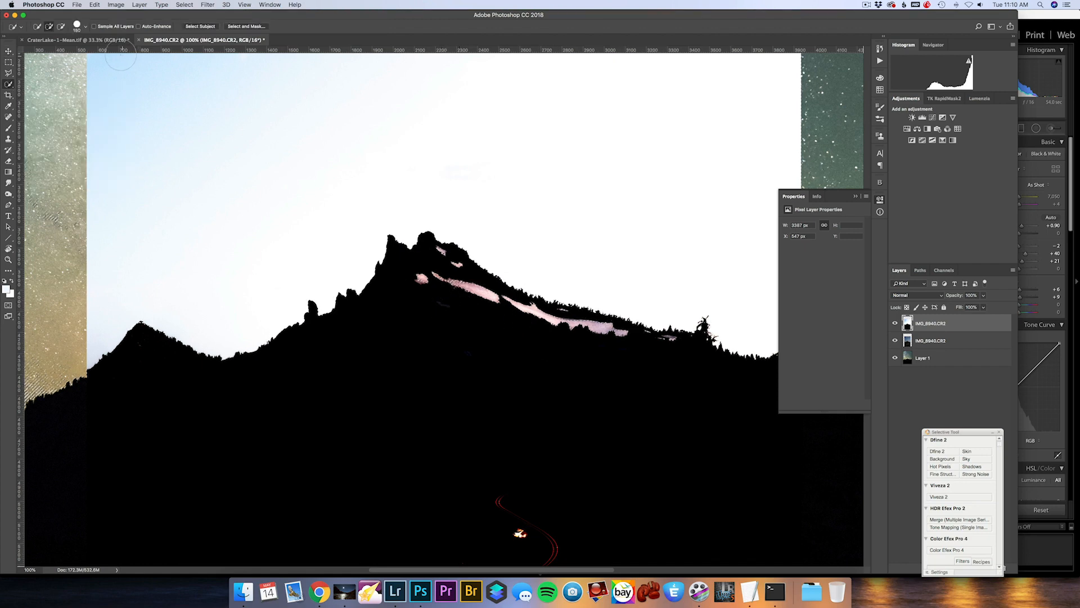
click(60, 27)
drag(466, 277, 498, 309)
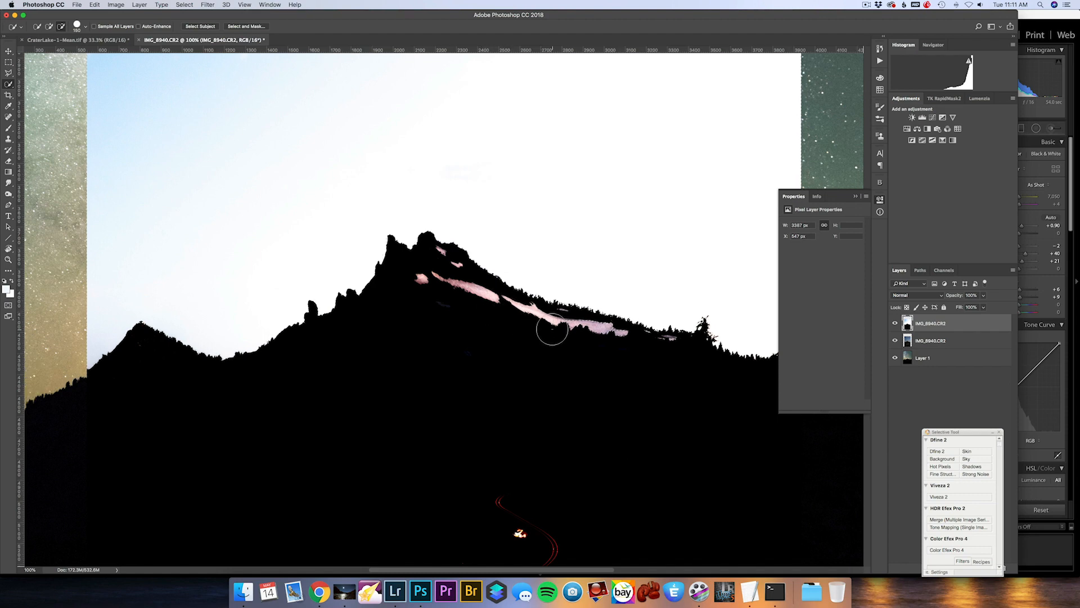
drag(552, 329, 623, 342)
scroll(580, 443, down, 5)
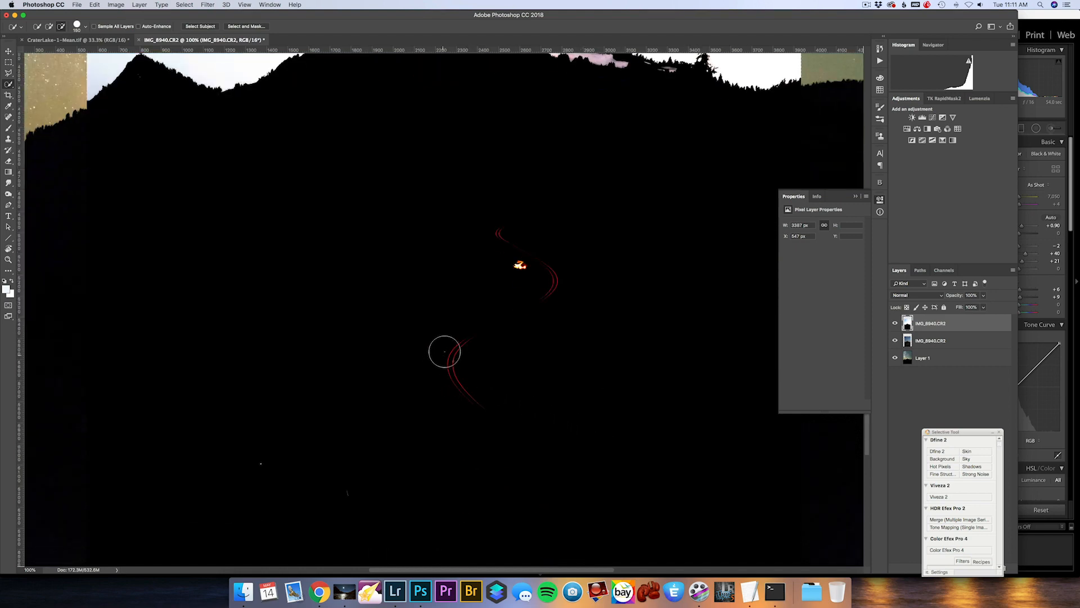
scroll(478, 282, down, 1)
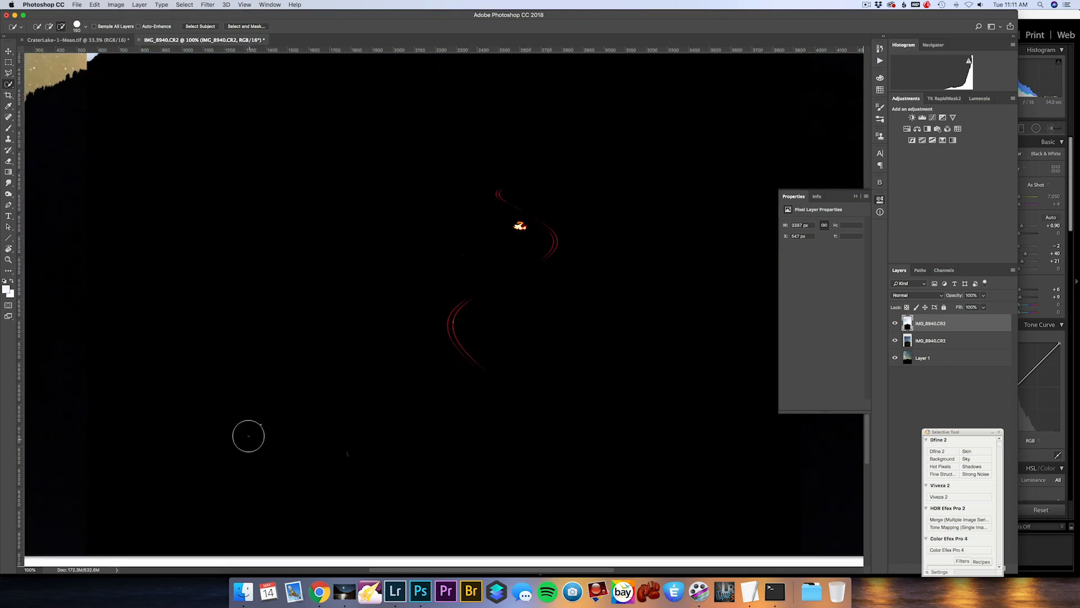
scroll(403, 431, up, 5)
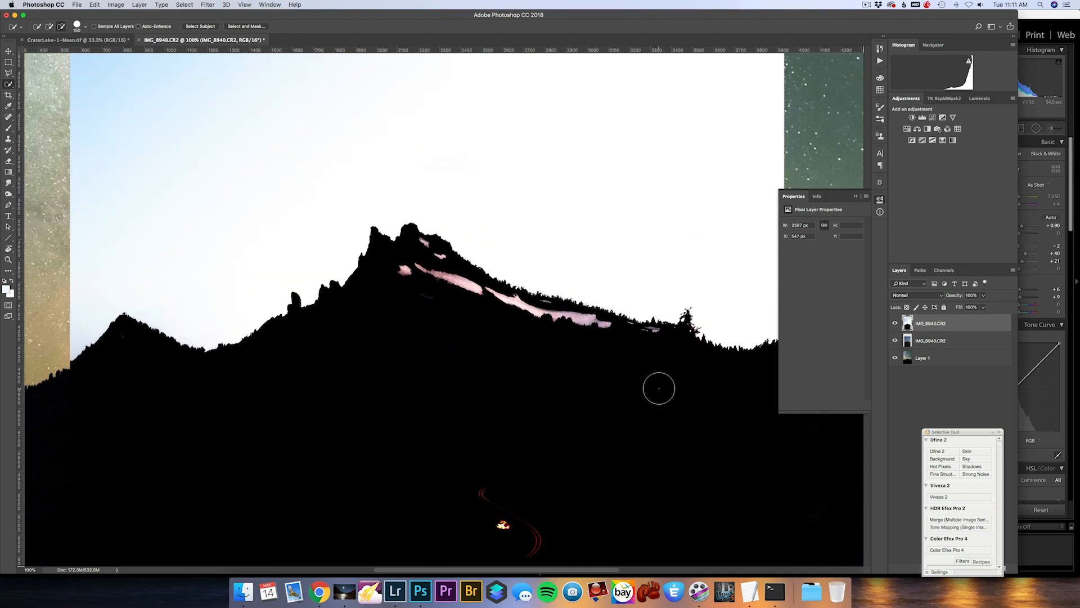
key(bracketleft)
key(bracketleft)
key(bracketleft)
key(bracketleft)
key(bracketleft)
key(bracketleft)
key(bracketleft)
key(bracketleft)
key(super+minus)
key(super+minus)
key(super+minus)
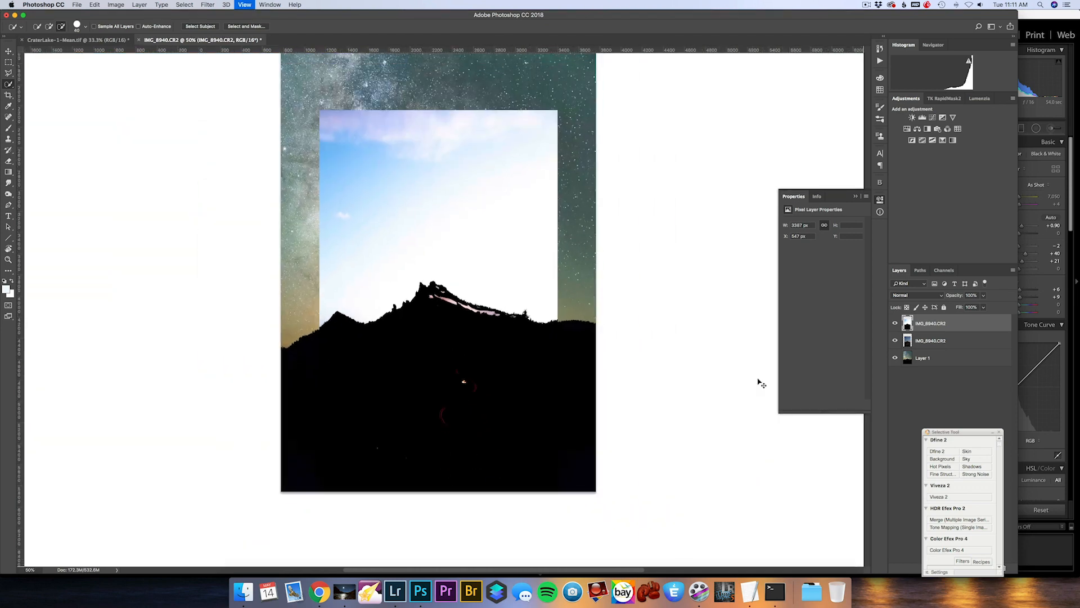
Hide the high-contrast IMG_8940.CR2 layer, mask the lower IMG_8940.CR2 layer from the selection, and invert the mask to replace its sky with stars.
key(v)
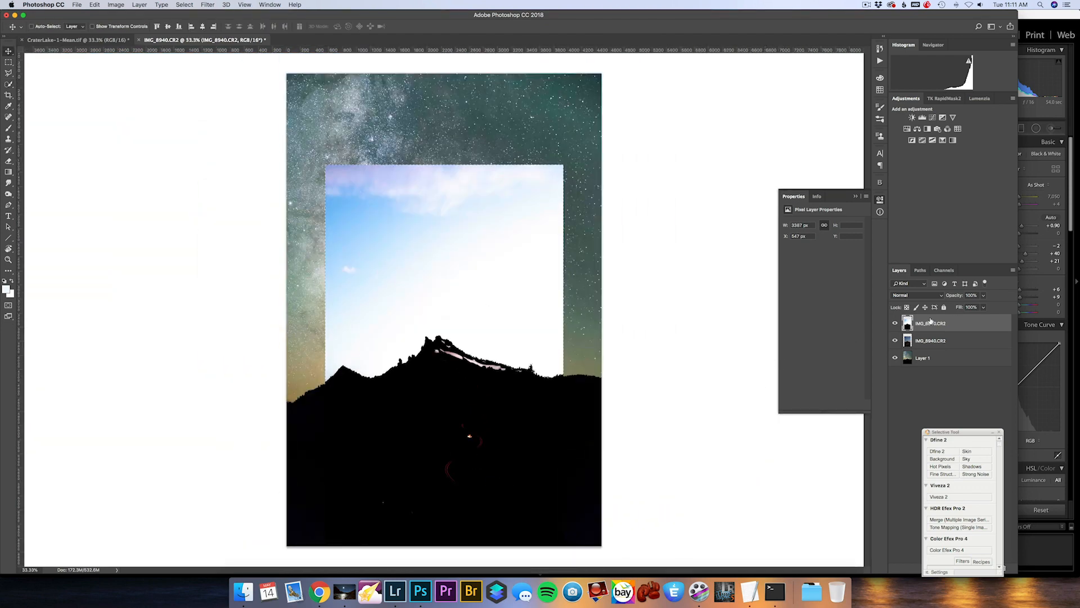
click(895, 324)
click(904, 341)
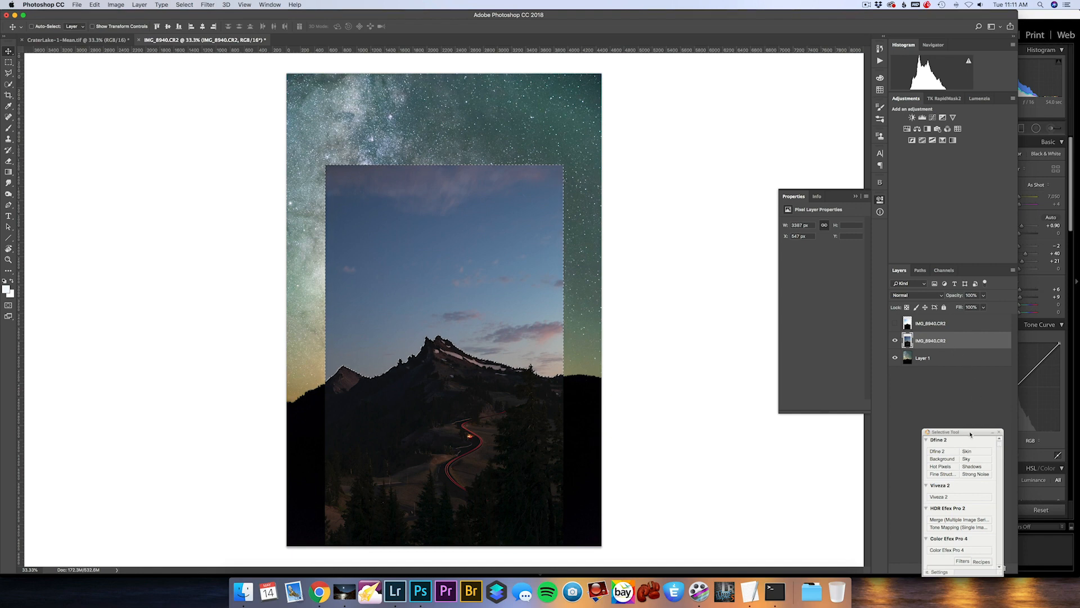
drag(970, 434, 963, 388)
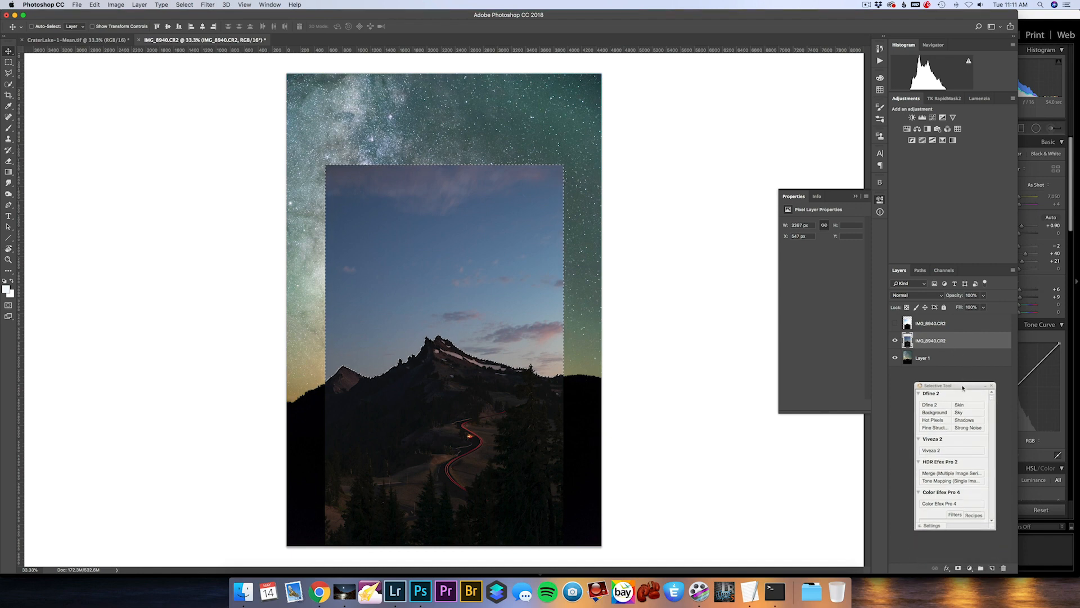
click(958, 568)
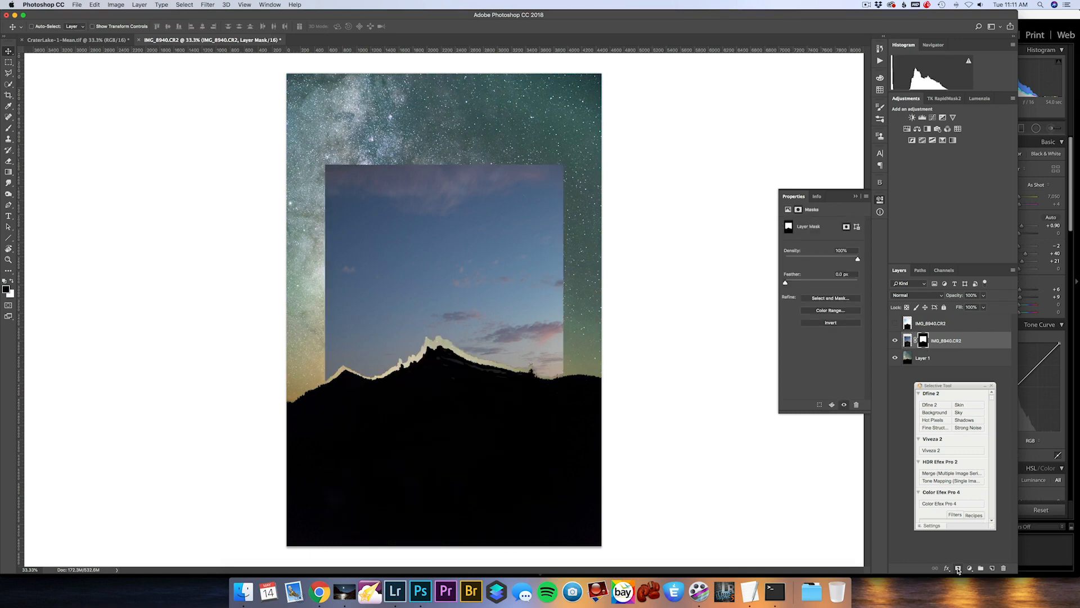
key(super+i)
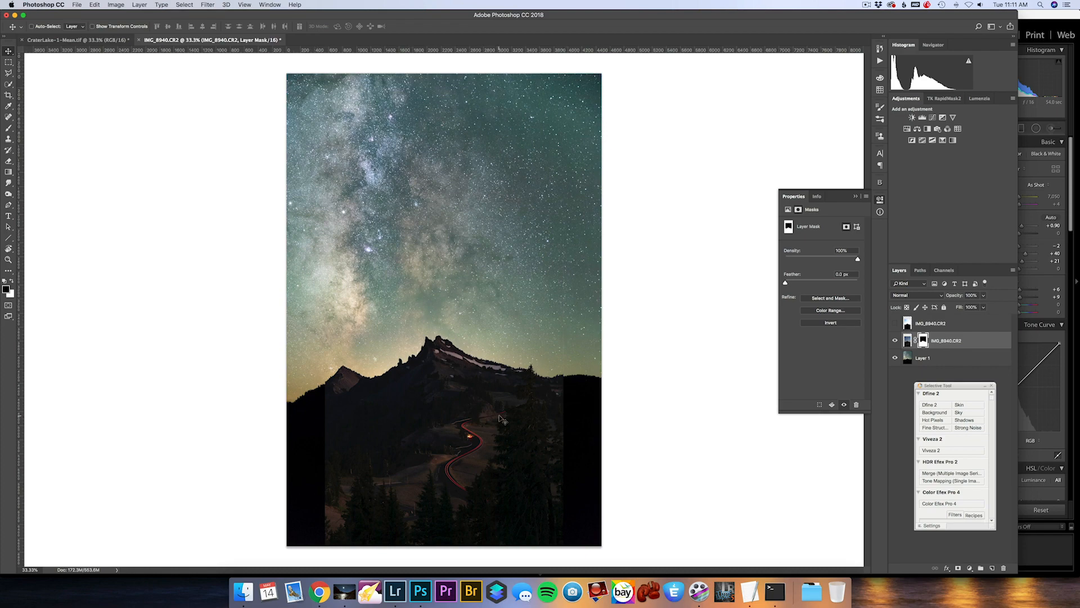
Compare the ridgeline's alignment with the masked foreground layer hidden and shown.
key(z)
drag(358, 382, 397, 391)
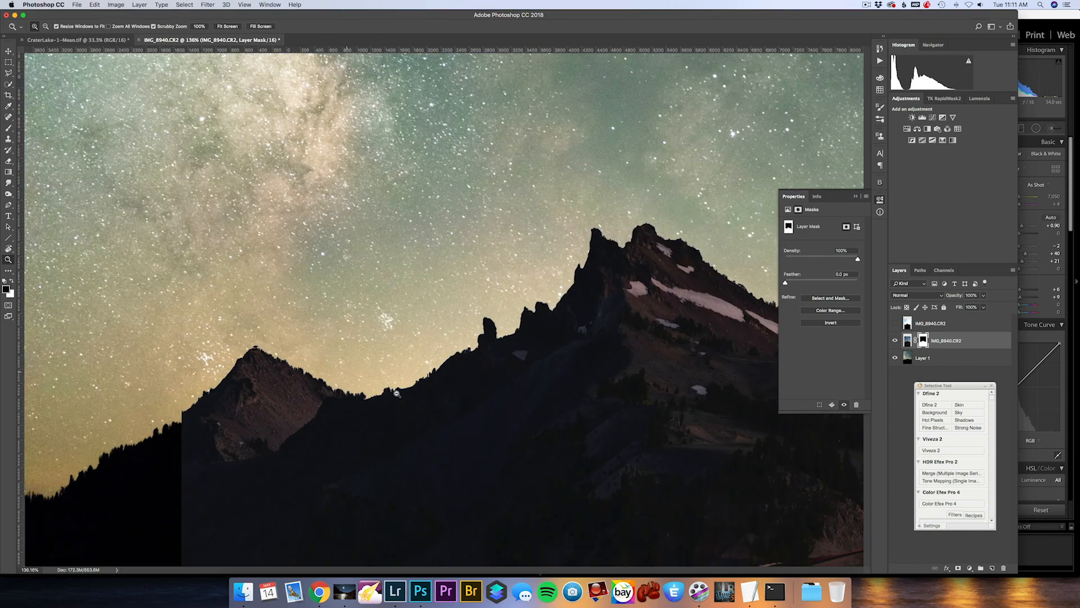
click(896, 341)
click(895, 341)
click(896, 341)
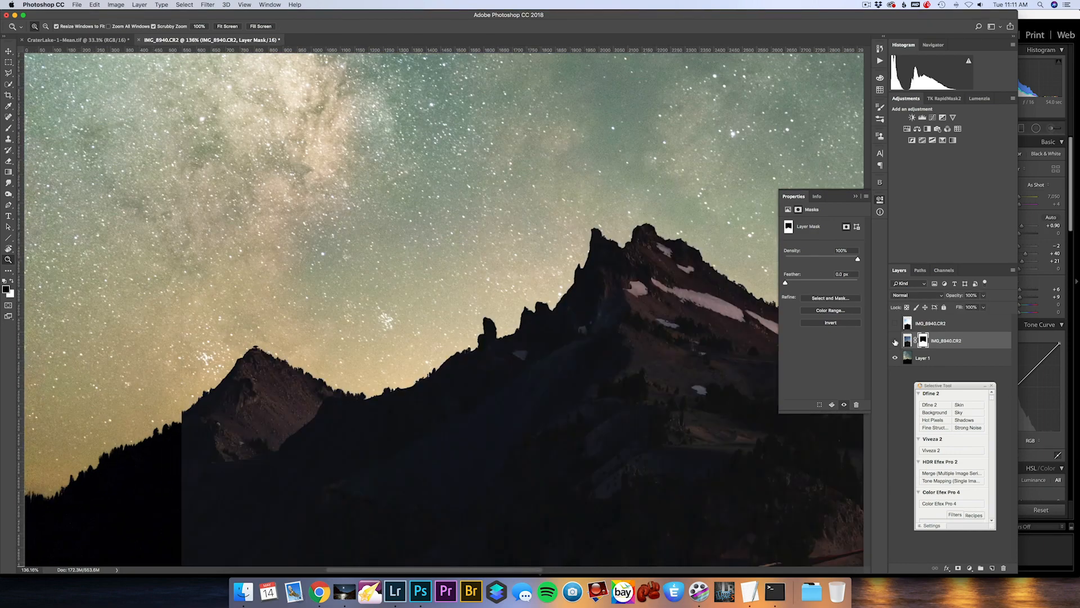
click(896, 341)
click(895, 341)
click(895, 341)
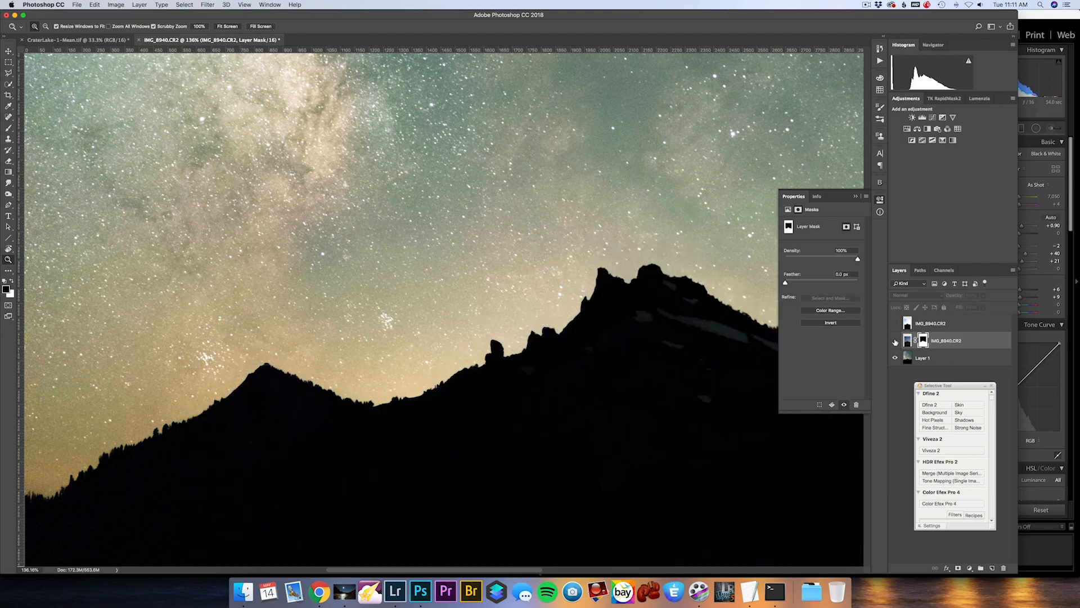
click(895, 341)
Inspect the masked foreground's ridgeline, tree area and side edge against the stacked image.
scroll(575, 339, right, 5)
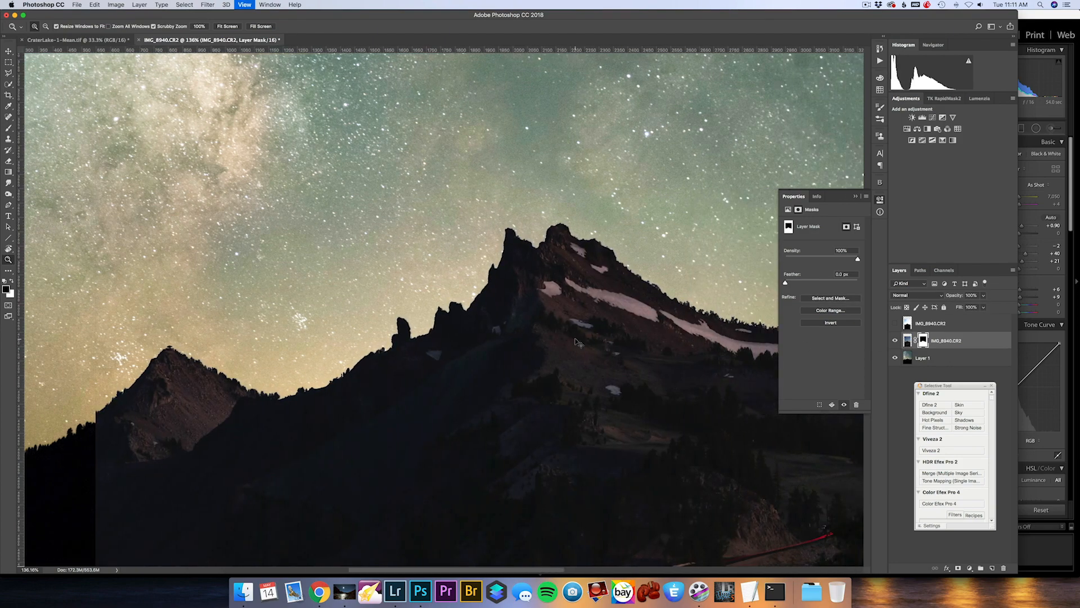
key(super+minus)
key(super+minus)
key(super+minus)
scroll(598, 355, down, 3)
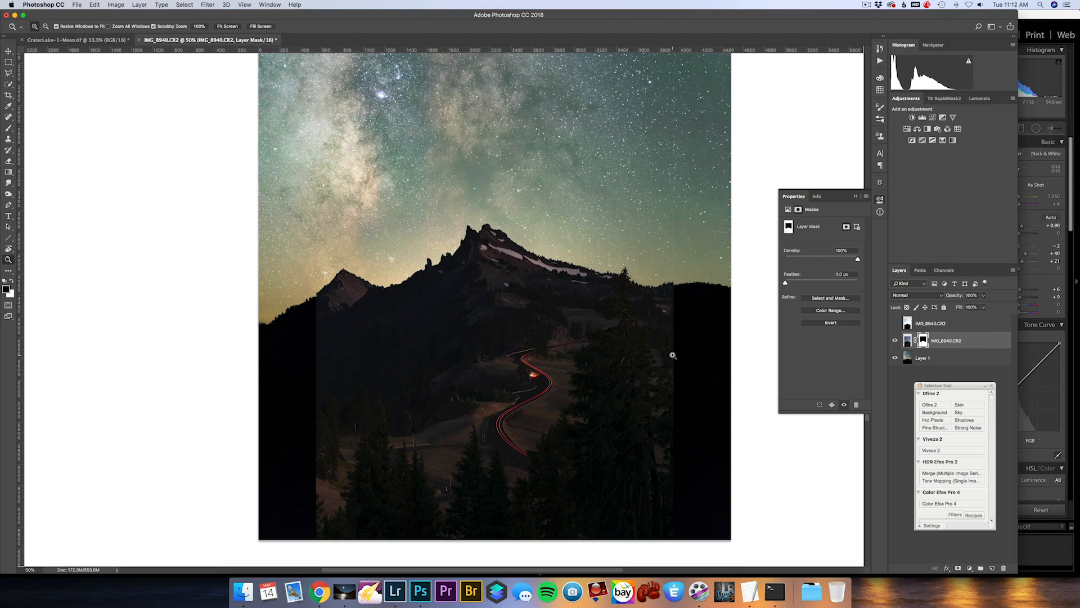
drag(670, 355, 724, 386)
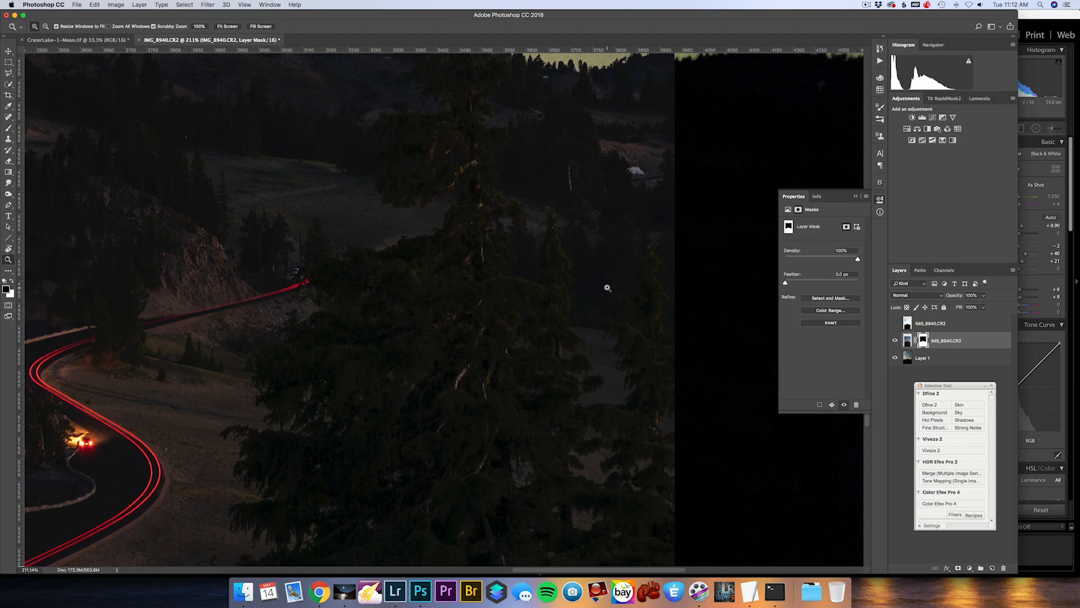
key(super+1)
key(super+minus)
key(super+minus)
key(super+minus)
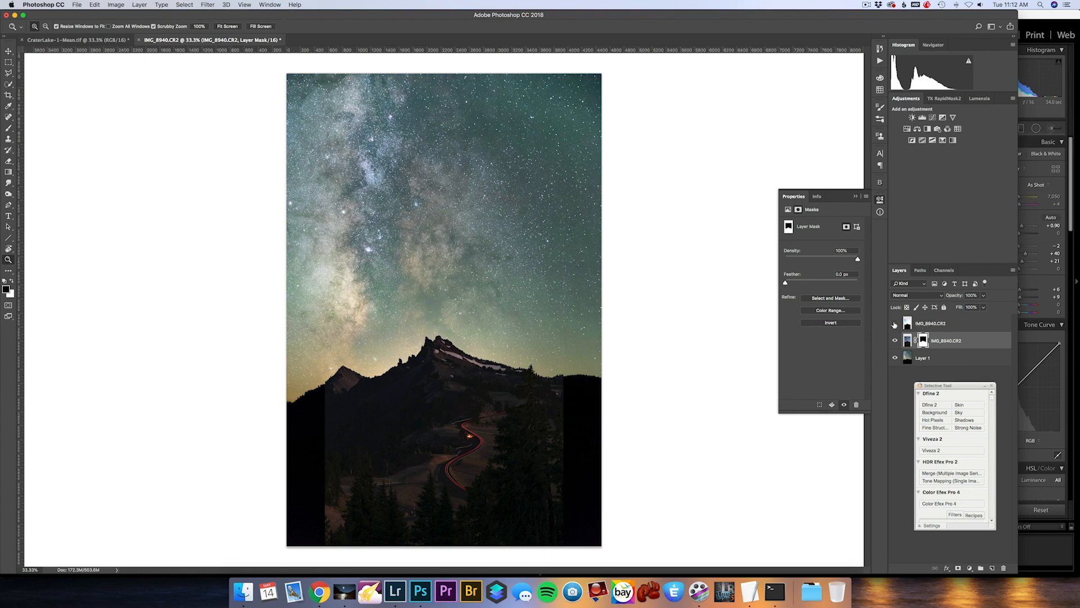
Stamp the visible composite onto a new layer above the masked foreground, and hide the two layers beneath it.
click(895, 325)
key(super+alt+shift+n)
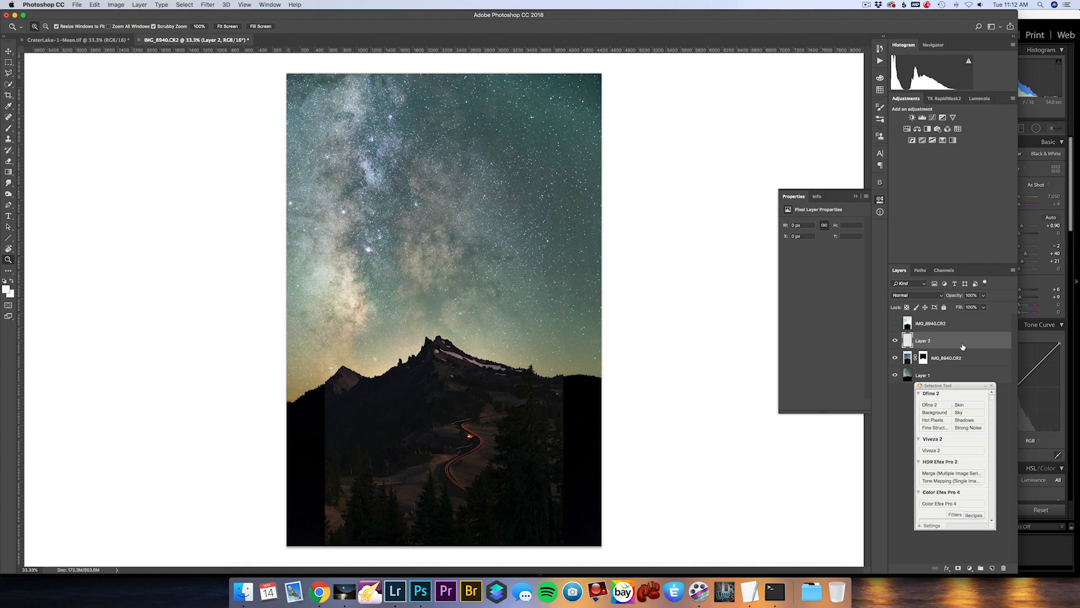
key(alt+shift+super+e)
drag(895, 356, 887, 400)
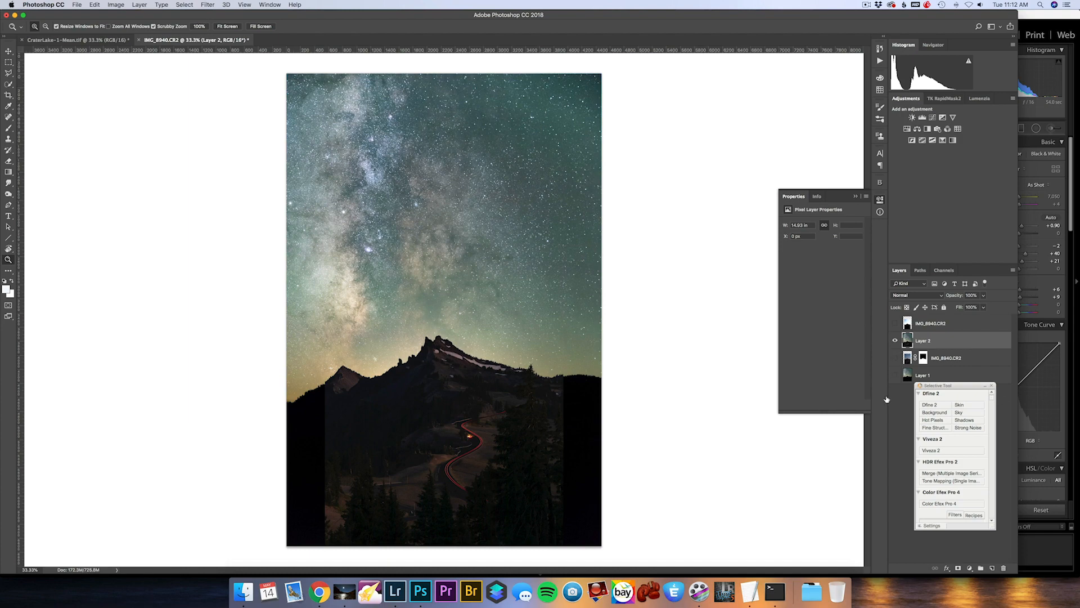
click(895, 340)
click(895, 339)
Delete the hidden high-contrast IMG_8940.CR2 layer and make the merged Layer 2 active.
drag(932, 323, 910, 382)
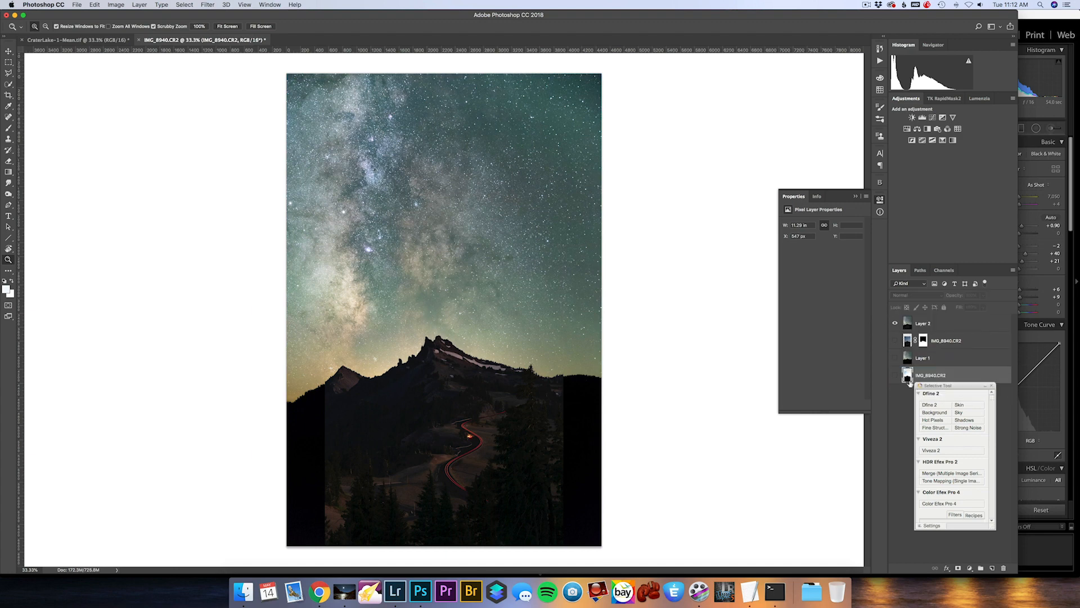
key(Delete)
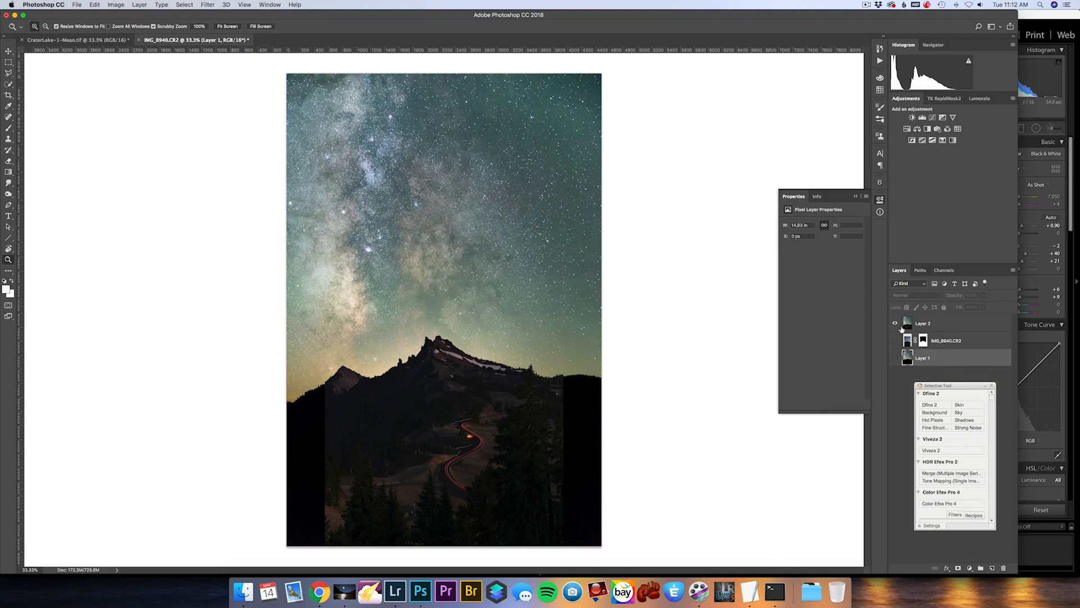
click(924, 324)
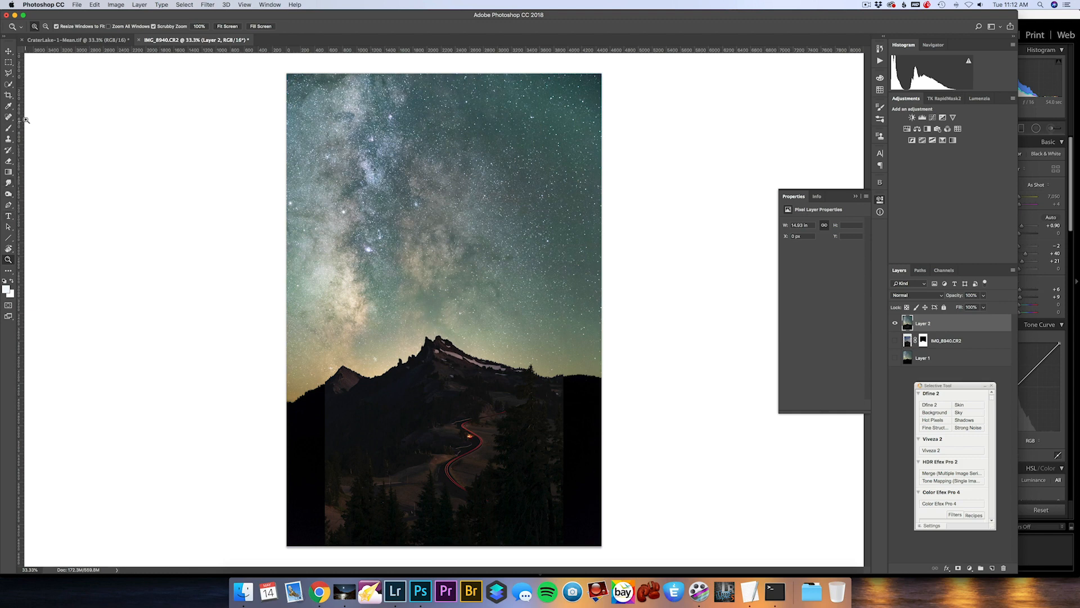
Crop the image to the foreground photo's width, cutting off the black strips on both sides and part of the upper sky.
click(8, 95)
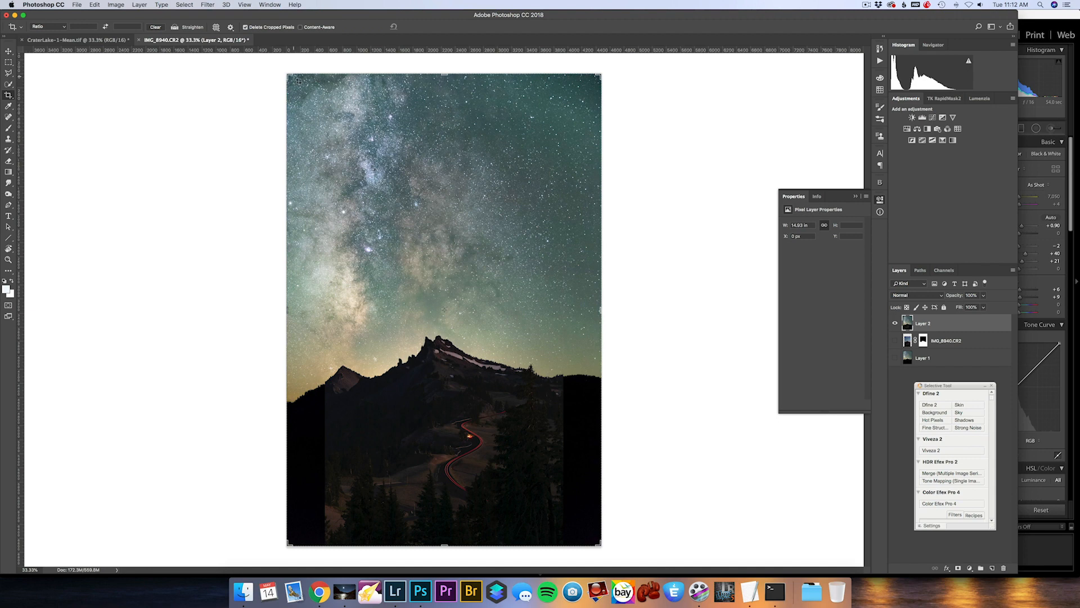
drag(288, 75, 327, 89)
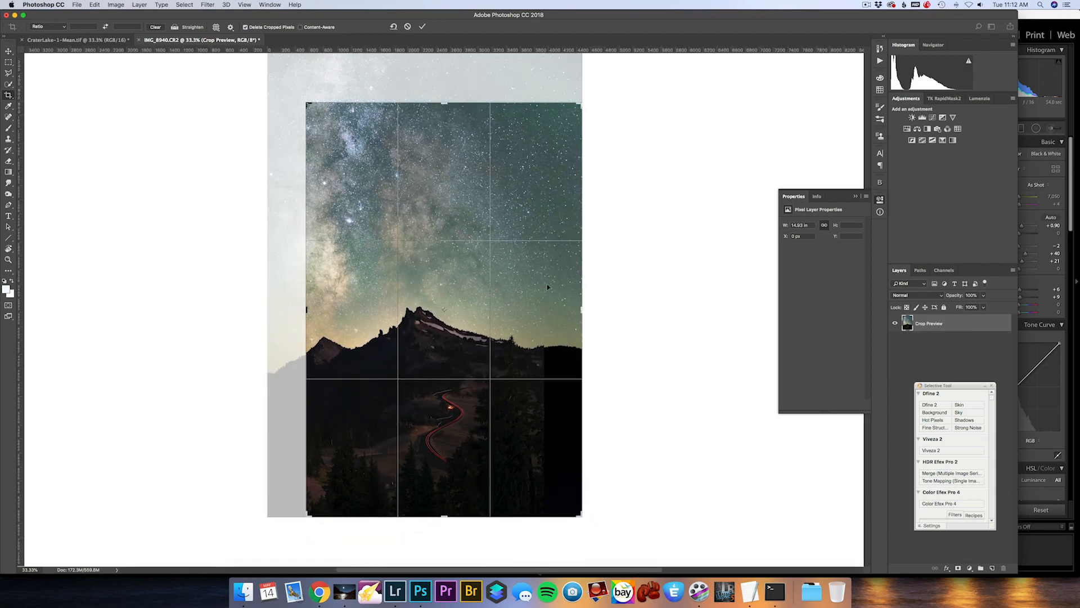
drag(583, 104, 544, 120)
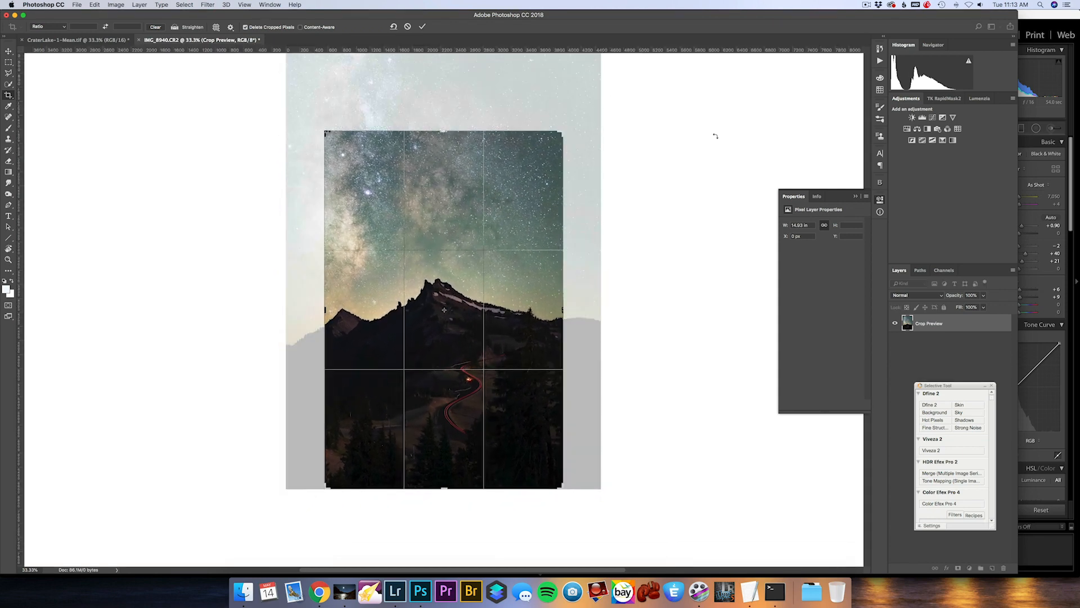
key(Return)
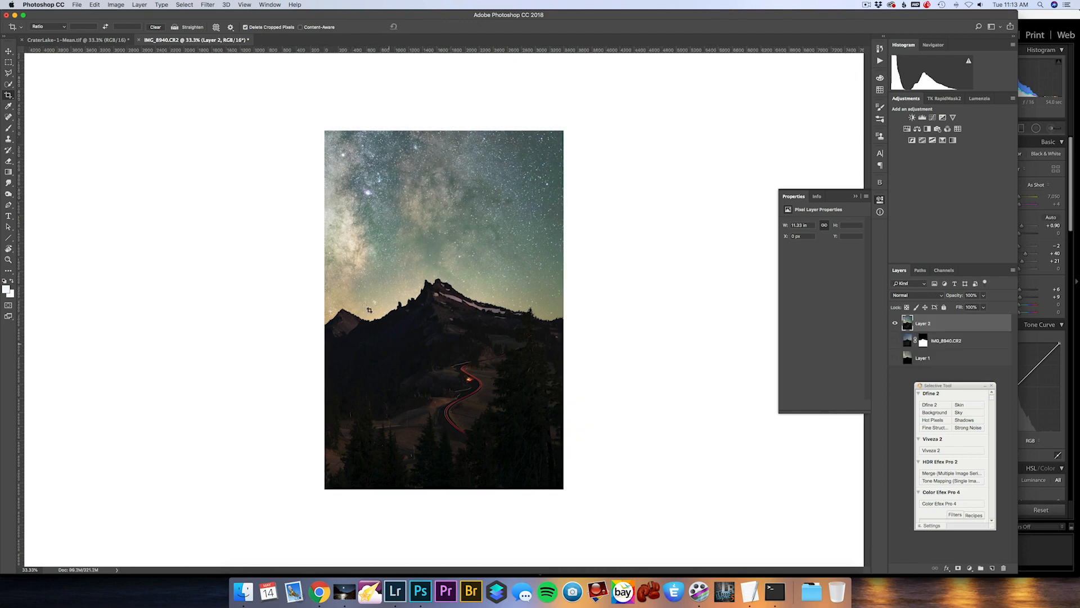
Inspect the cropped composite's ridgeline, road and trees at 100% magnification.
key(super+equal)
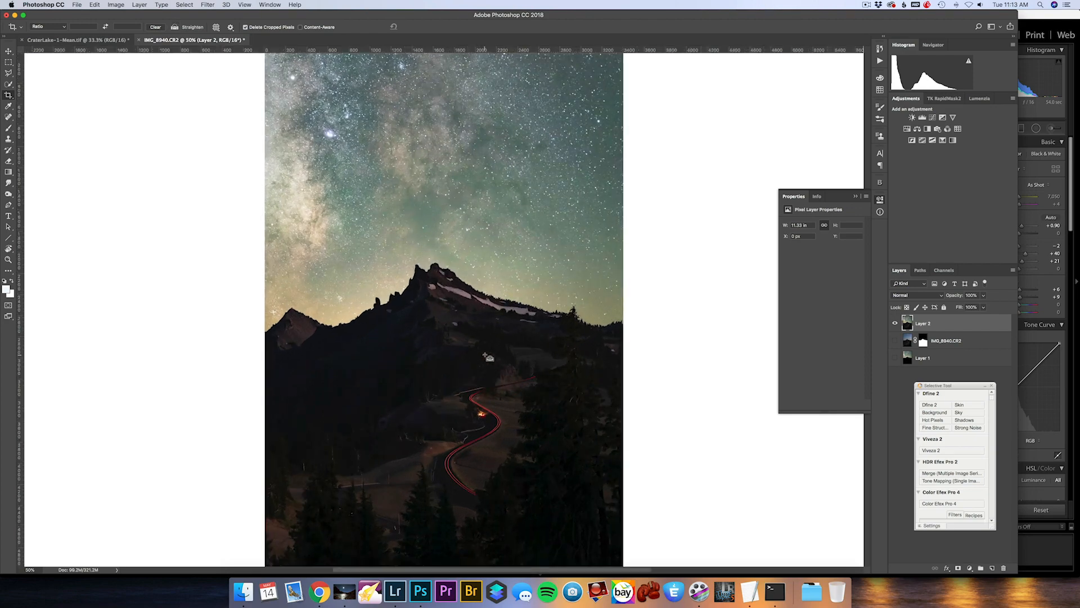
key(super+equal)
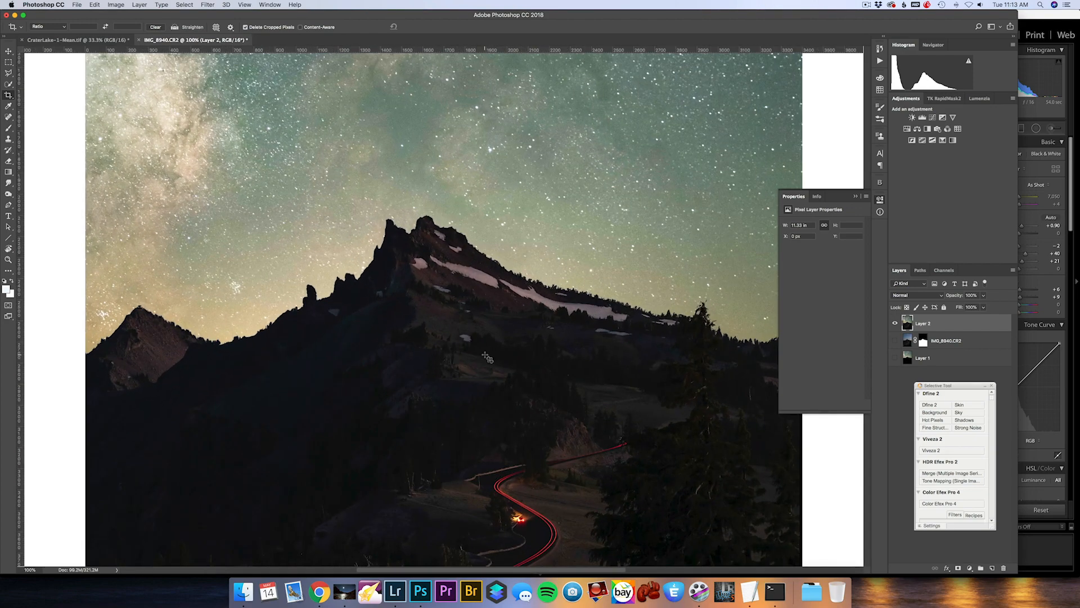
scroll(487, 358, down, 10)
scroll(487, 360, right, 5)
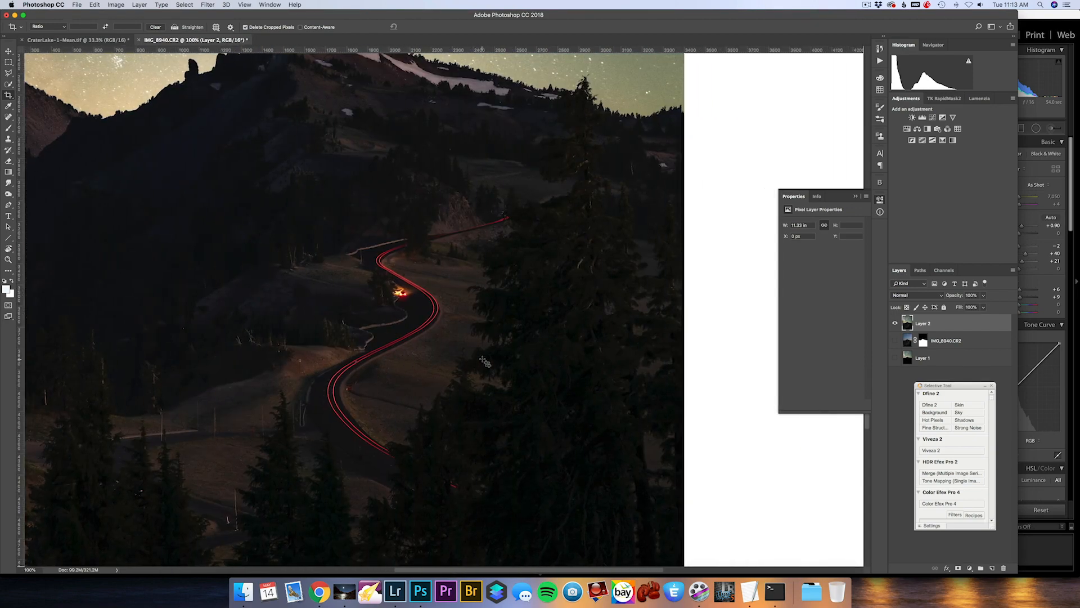
scroll(485, 362, left, 6)
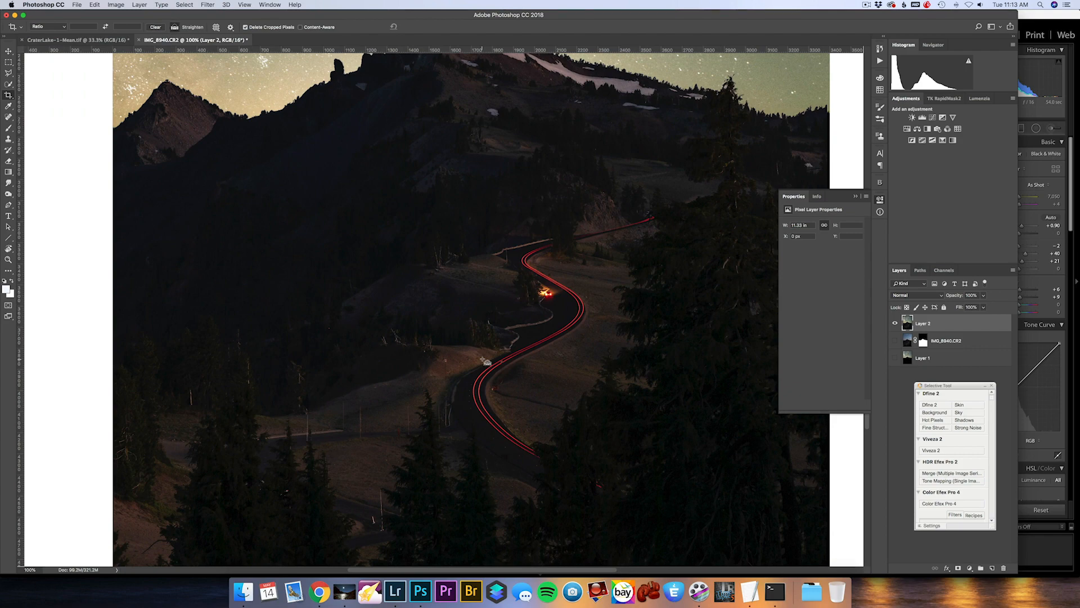
key(super+minus)
key(super+minus)
key(super+minus)
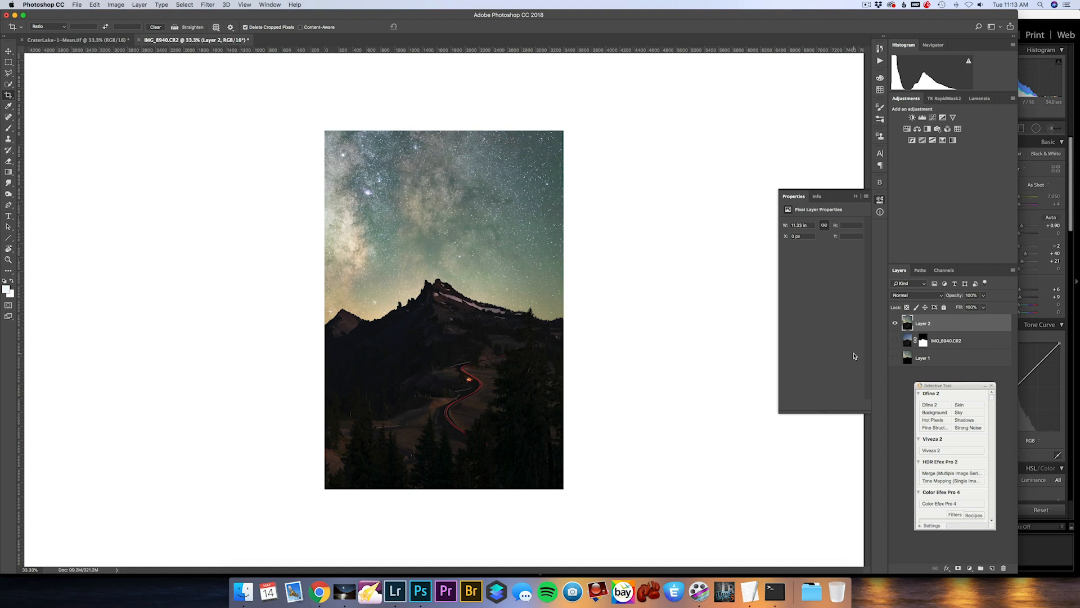
Hide the merged Layer 2, show the masked IMG_8940.CR2 layer and Layer 1, and make Layer 1 active.
click(896, 324)
click(895, 340)
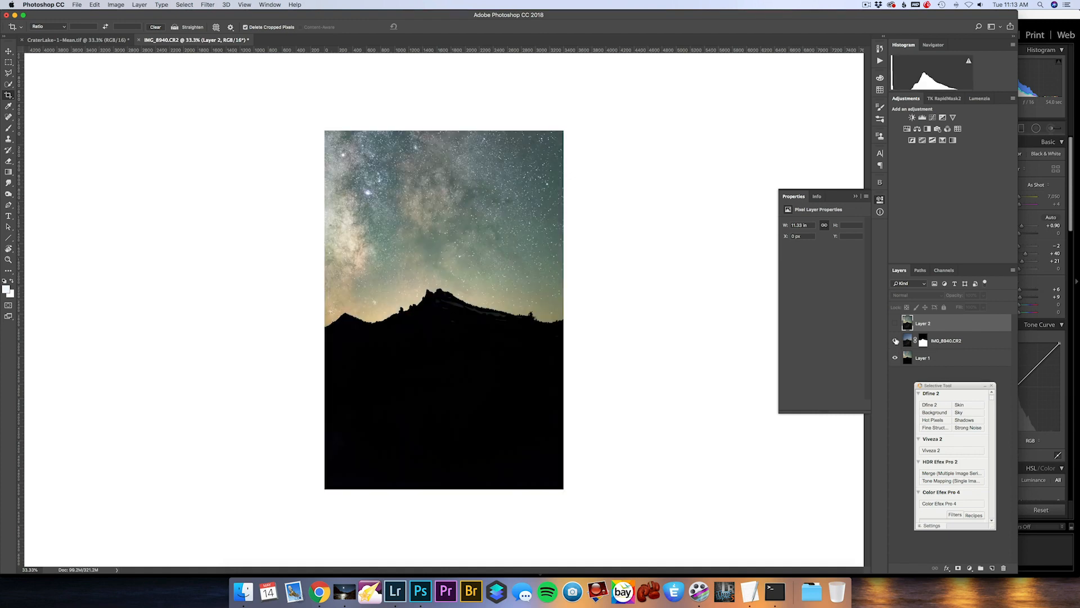
click(895, 358)
click(930, 358)
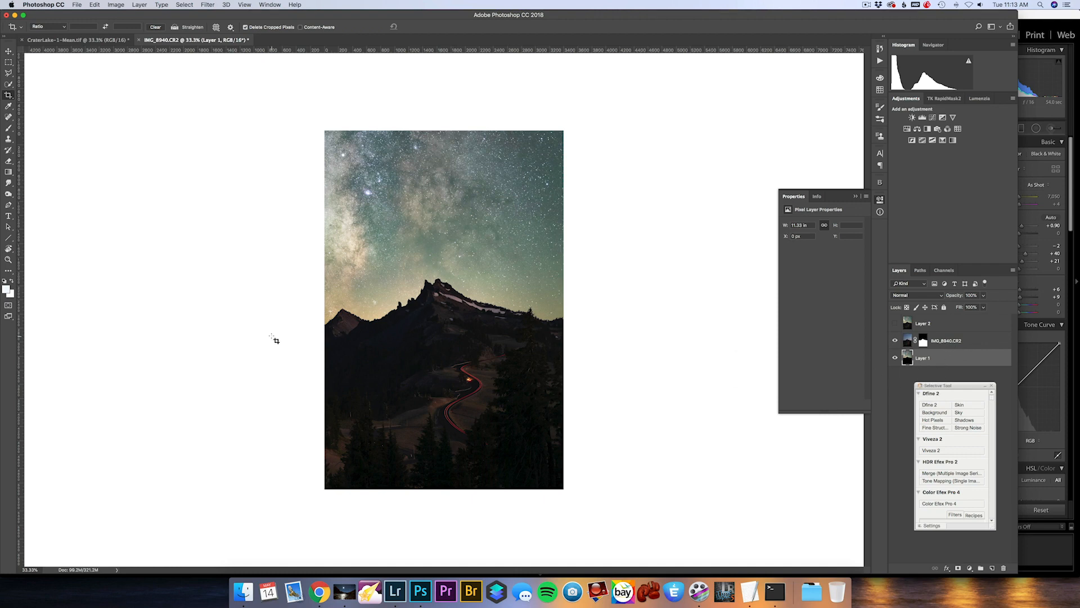
Set up the Dodge tool with the Highlights range and a brush size of 1100 px.
click(9, 193)
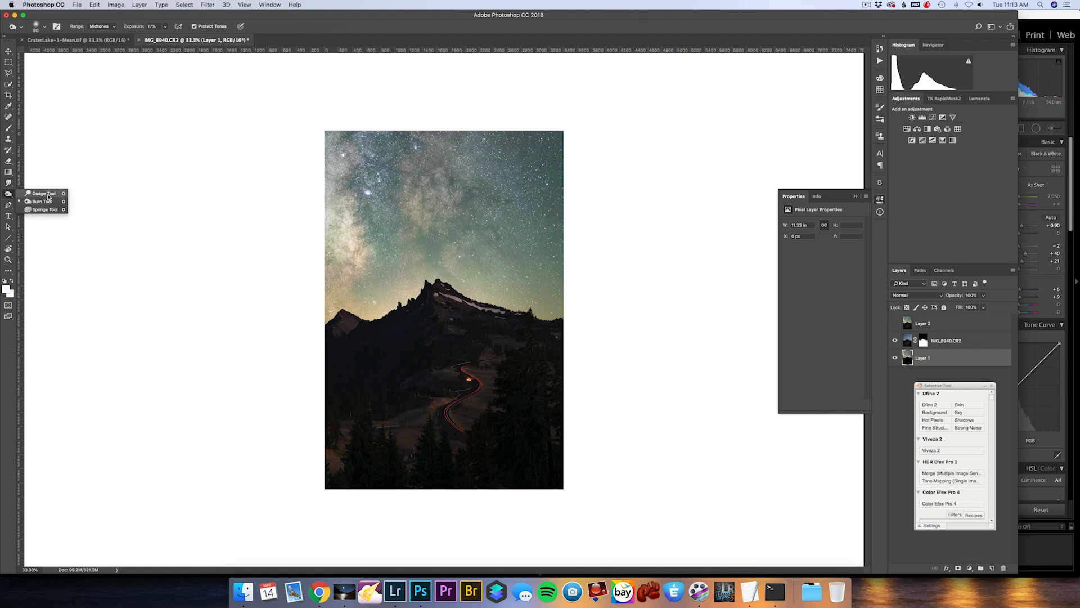
click(48, 194)
click(98, 27)
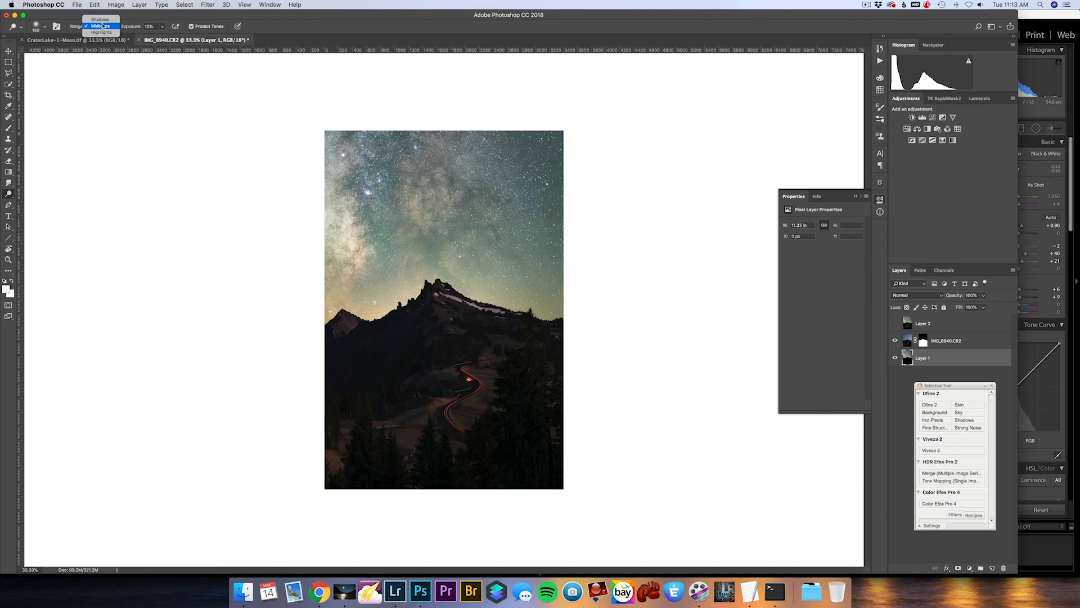
click(101, 32)
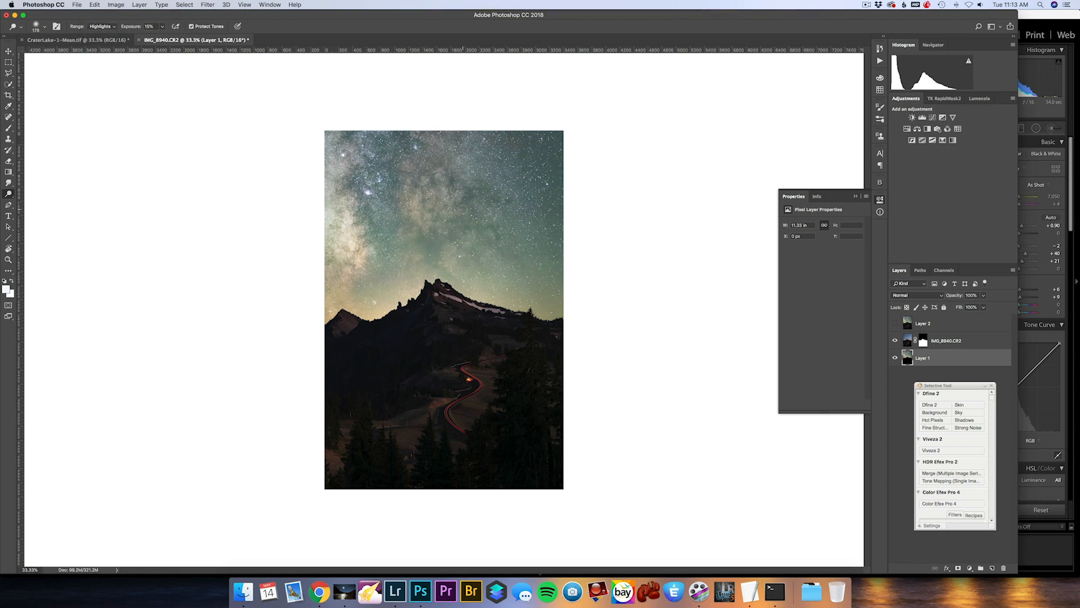
key(bracketright)
key(bracketright)
key(bracketright)
key(bracketright)
key(bracketright)
key(bracketright)
key(bracketright)
Check the sky with the masked foreground hidden, and dodge the Milky Way's highlights on Layer 1 at 3% exposure.
click(895, 340)
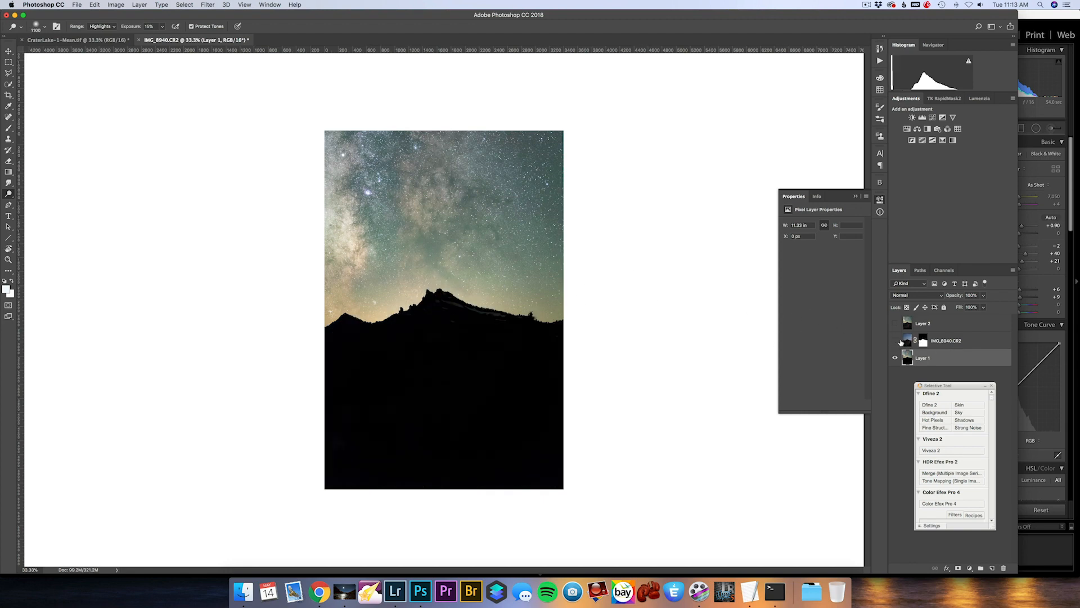
click(899, 342)
click(895, 341)
click(933, 357)
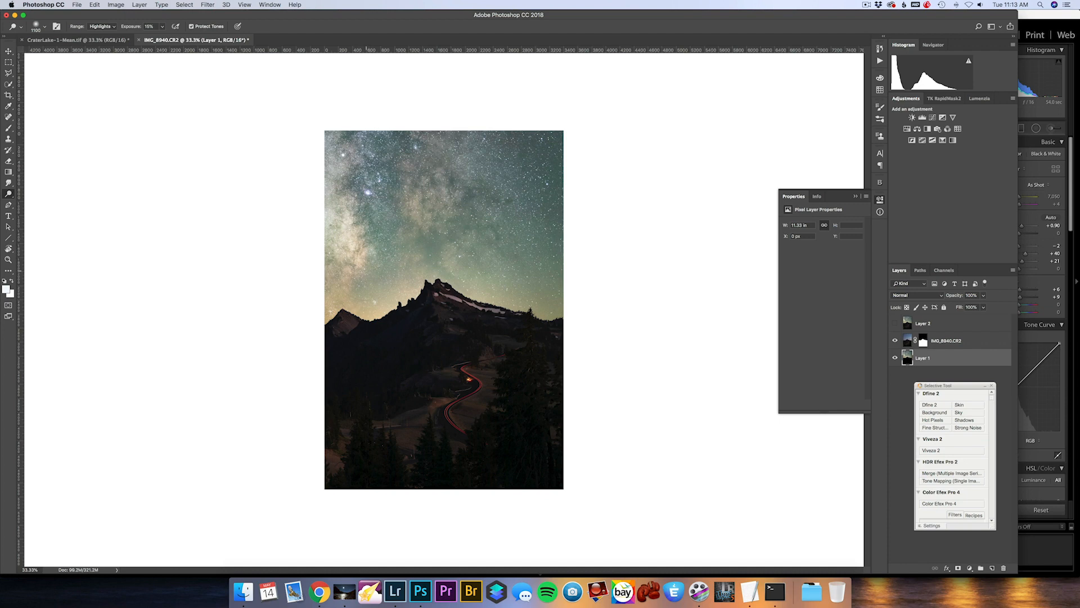
drag(140, 29, 128, 30)
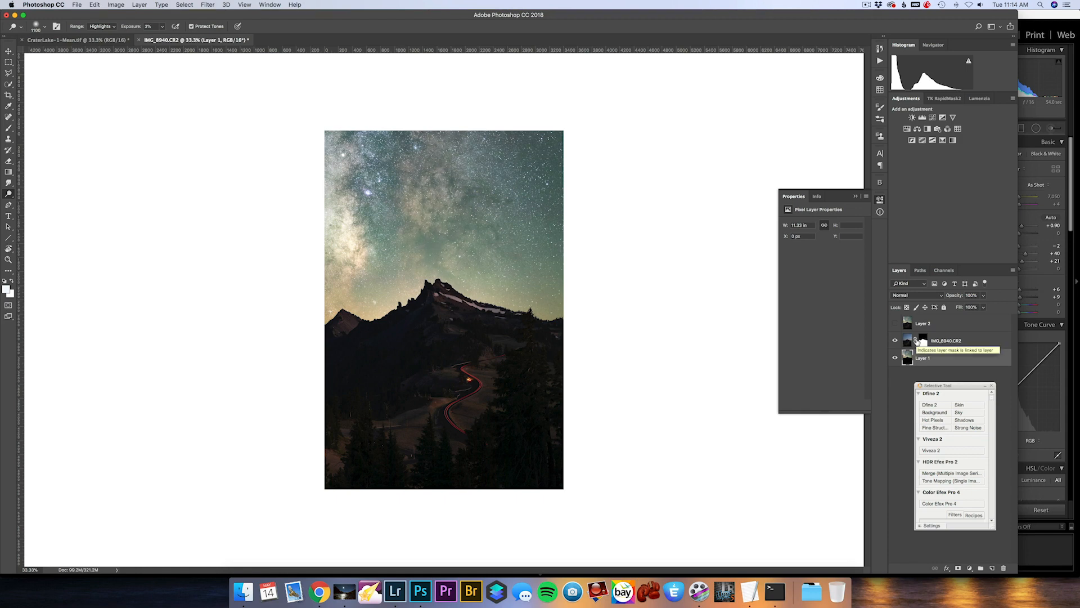
Burn the dark parts of the sky on Layer 1 with the Shadows range, 3% exposure and an 1800 px brush.
right_click(9, 193)
click(39, 203)
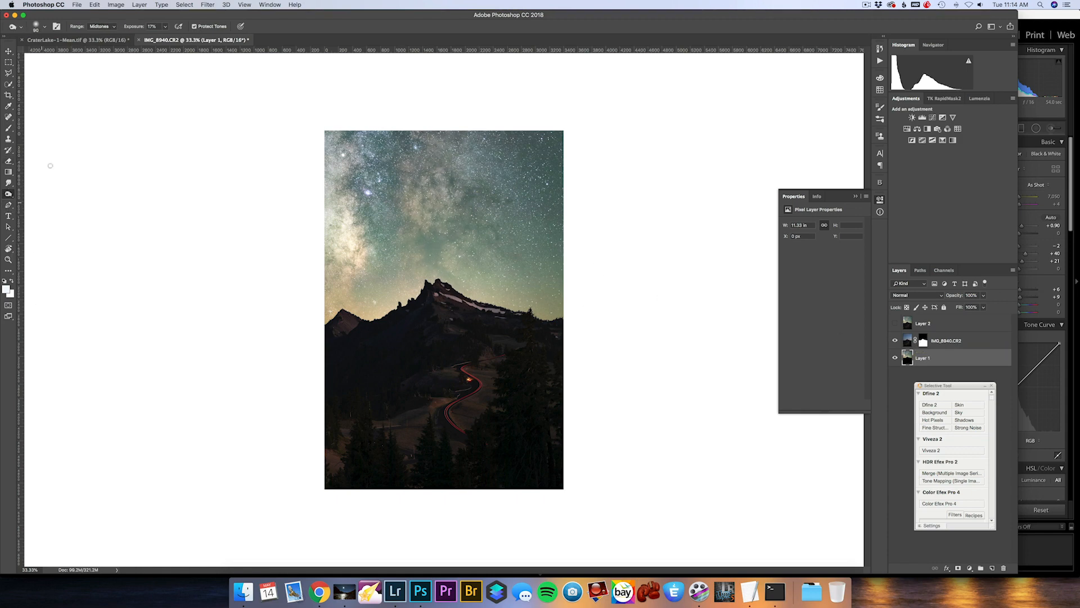
click(107, 27)
click(101, 19)
drag(139, 28, 124, 34)
key(bracketright)
key(bracketright)
key(bracketright)
key(bracketright)
key(bracketright)
key(bracketright)
key(bracketright)
key(bracketright)
key(bracketright)
Add a Hue/Saturation adjustment above Layer 1 and raise the Yellows saturation to +14 by sampling the Milky Way's core.
click(906, 129)
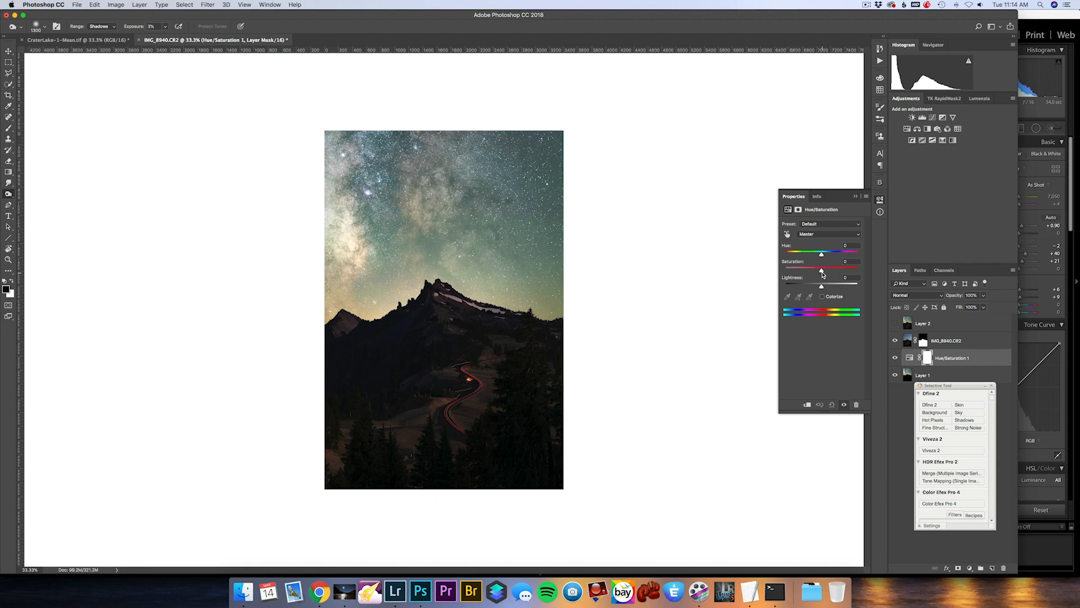
click(787, 234)
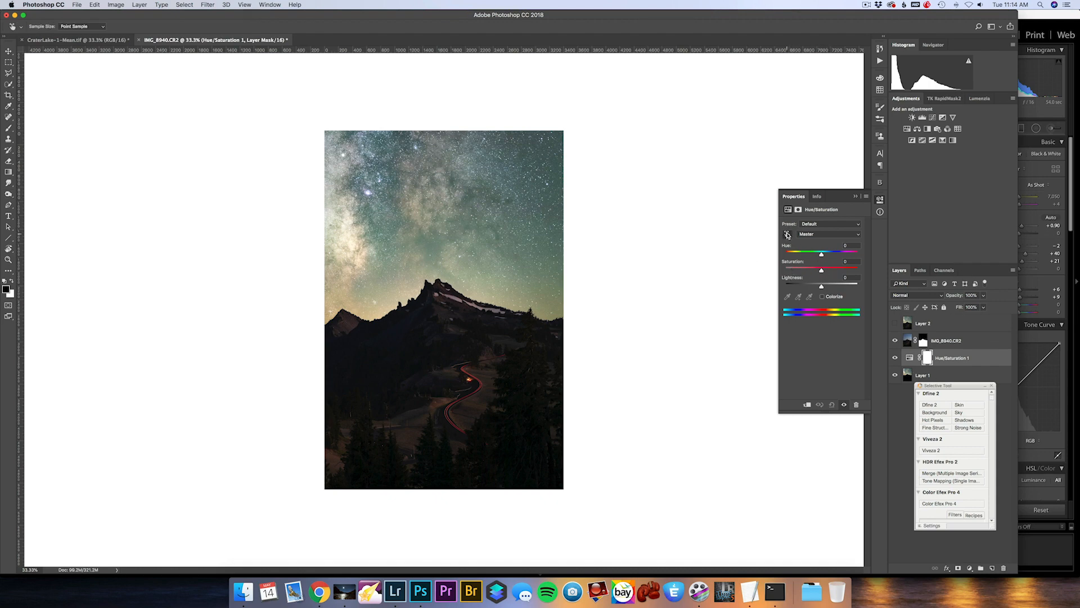
key(super+plus)
key(super+plus)
key(super+plus)
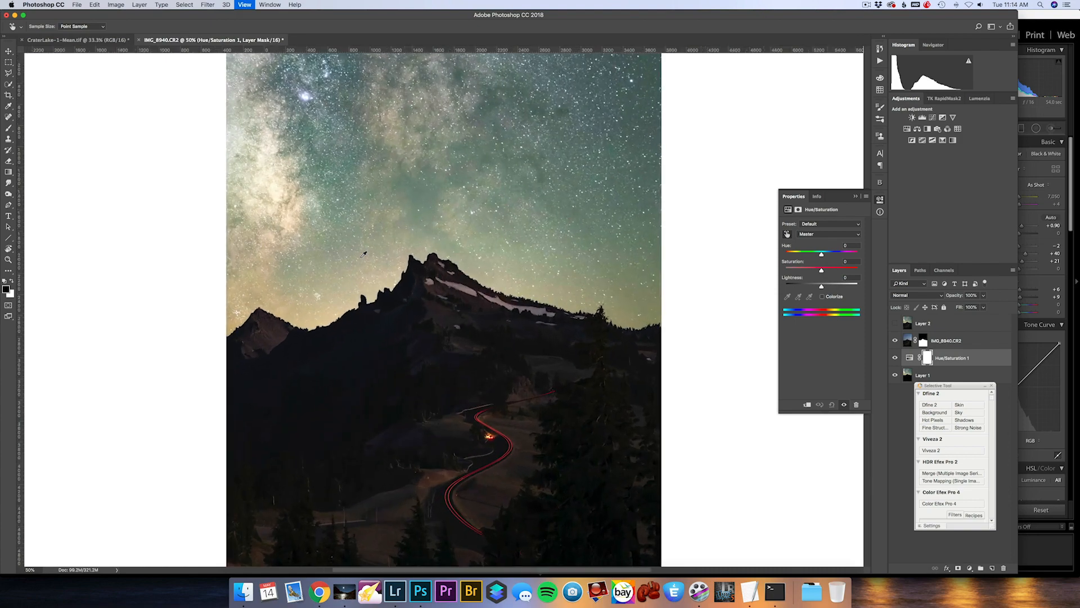
scroll(357, 251, left, 5)
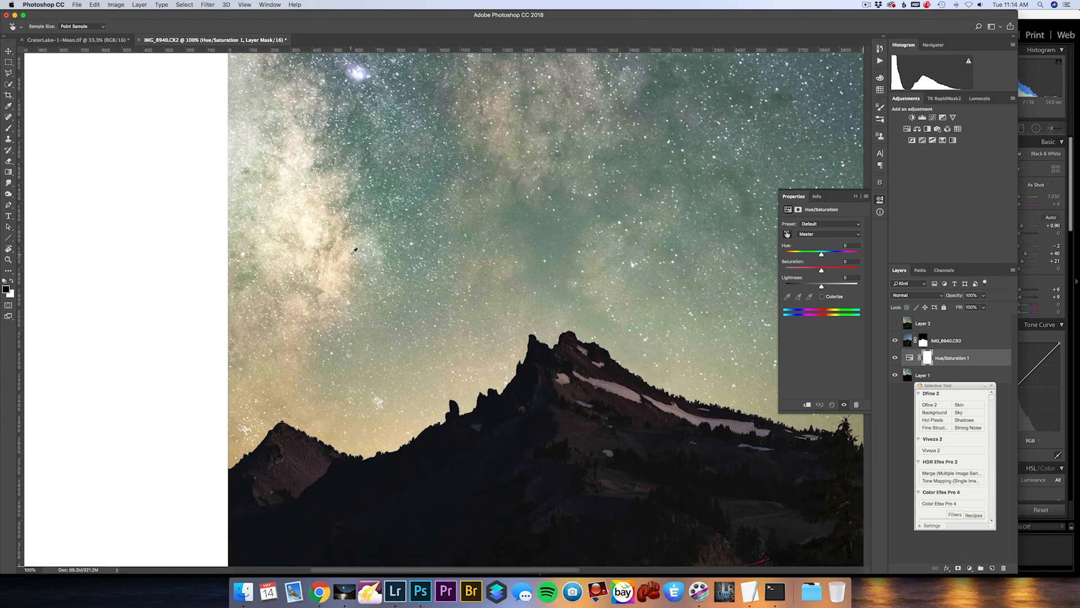
scroll(355, 250, left, 3)
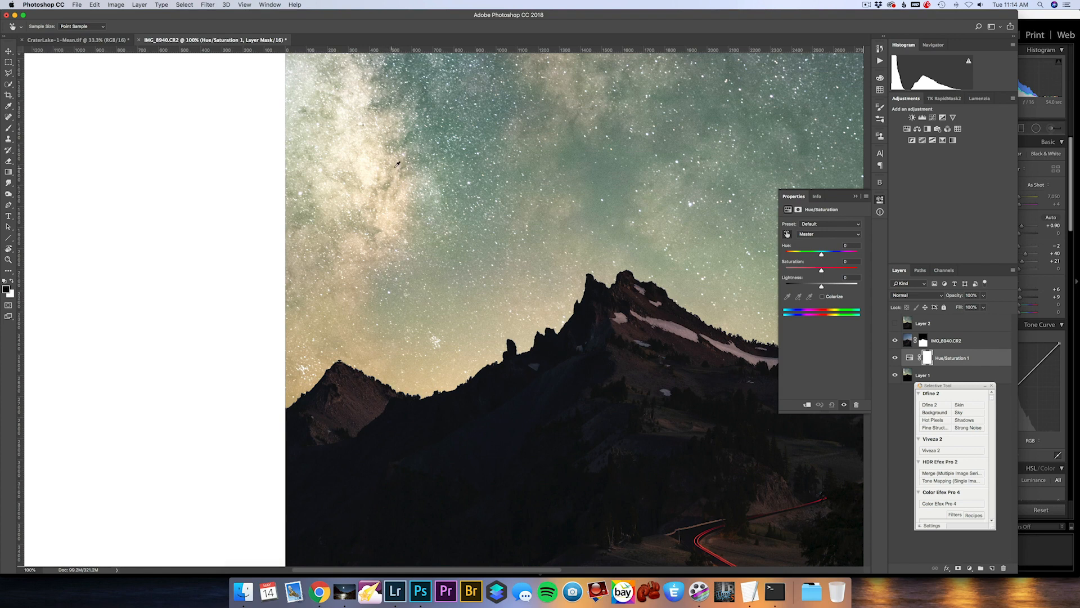
drag(396, 181, 396, 188)
key(super+minus)
key(super+minus)
key(super+minus)
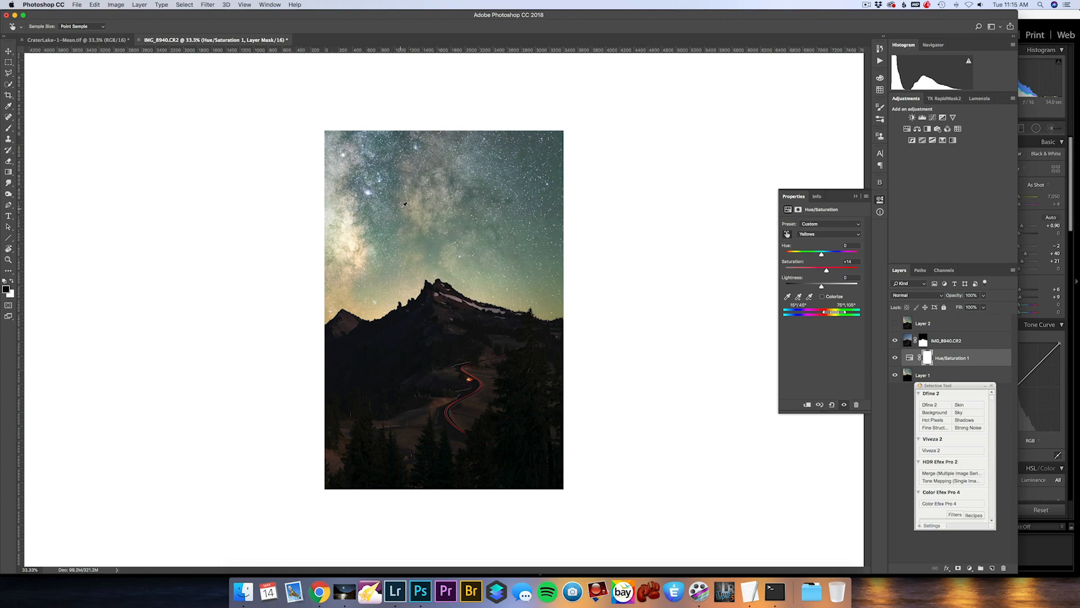
Raise the Blues saturation to +14 by sampling the blue part of the upper sky, and compare before and after.
key(super+plus)
key(super+plus)
key(super+plus)
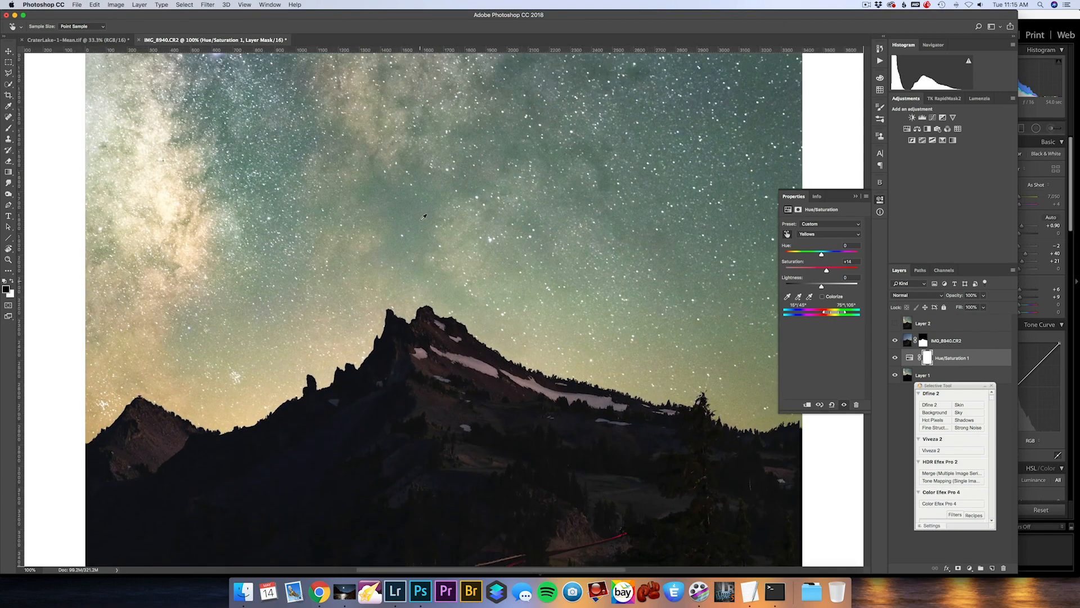
scroll(425, 216, up, 10)
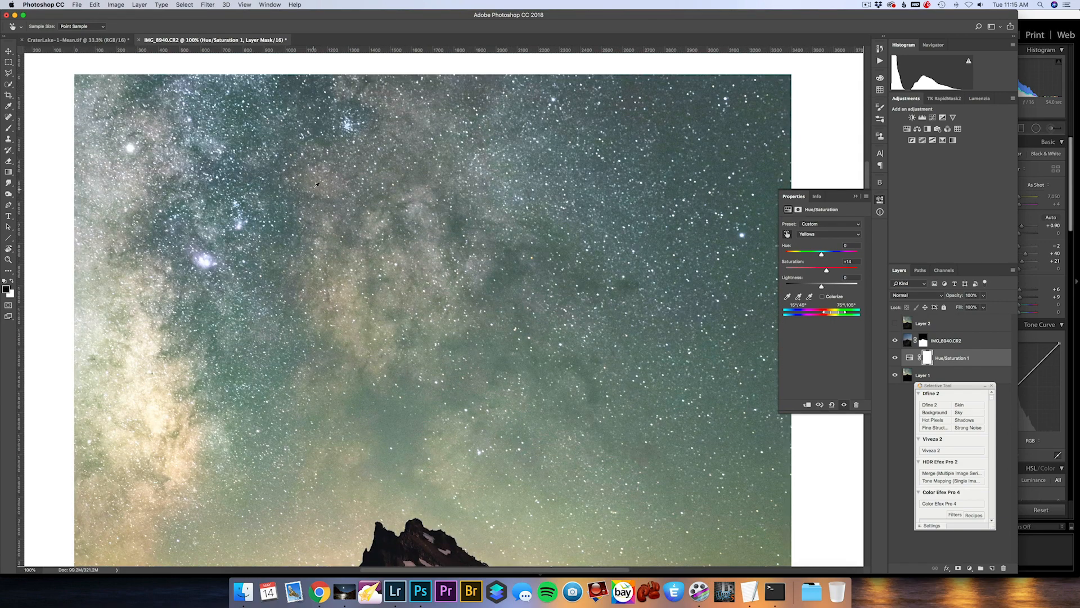
click(199, 252)
key(super+z)
key(super+z)
key(super+z)
Lower the Greens saturation to -26 by sampling the green sky above the mountain, and review the whole composite.
scroll(283, 252, down, 5)
scroll(283, 252, left, 5)
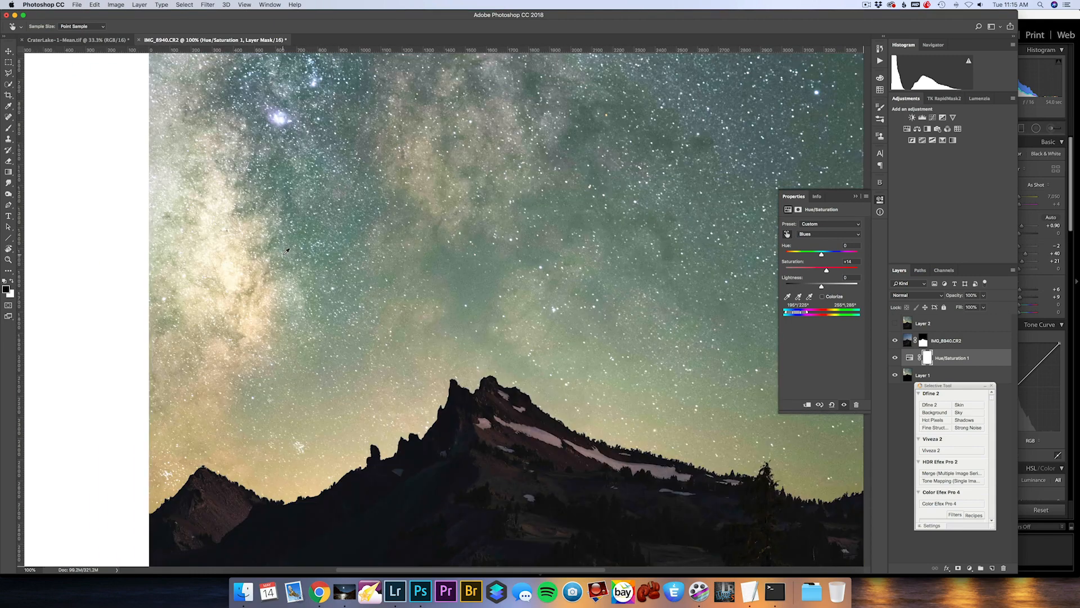
scroll(286, 251, up, 2)
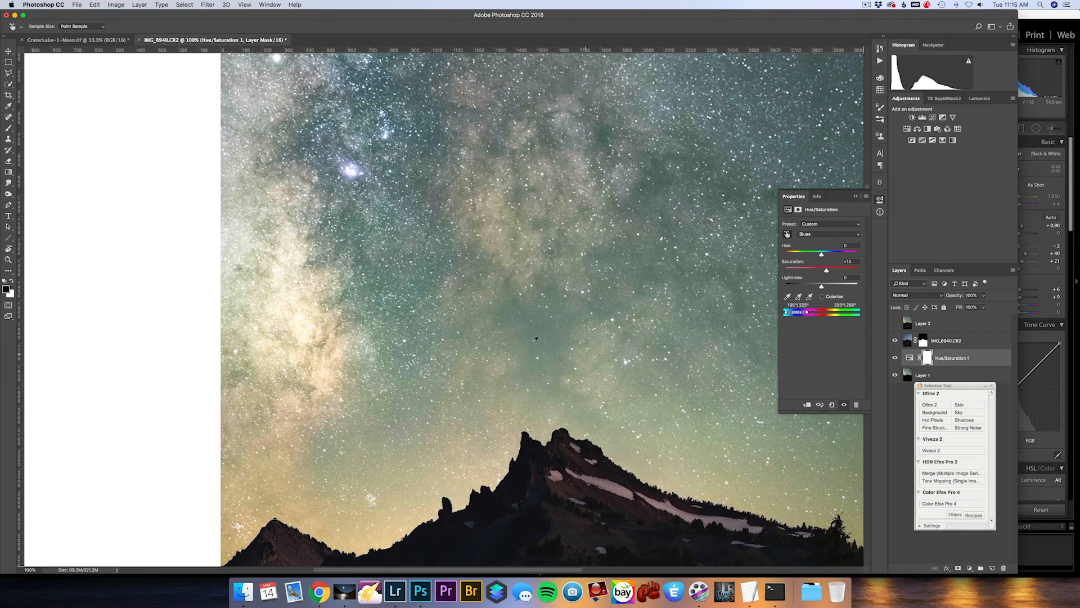
scroll(541, 336, up, 1)
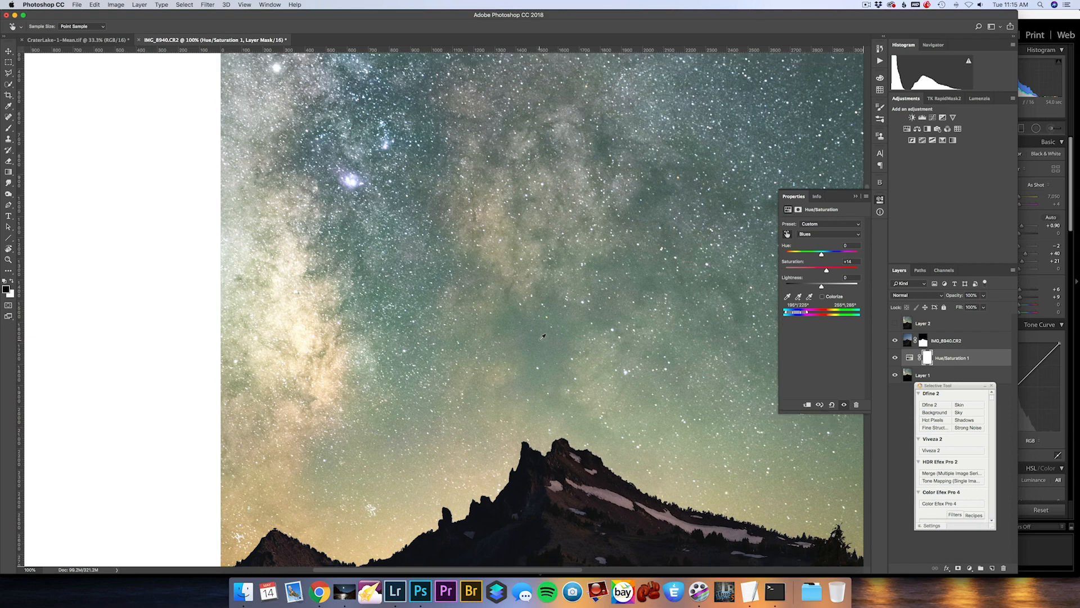
drag(535, 343, 531, 343)
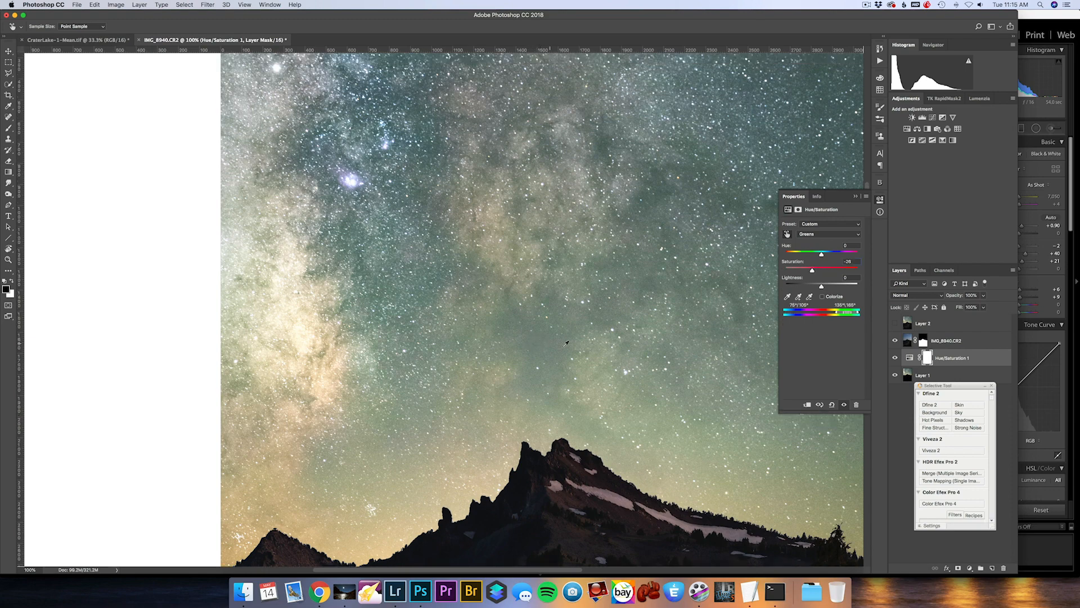
key(super+minus)
key(super+minus)
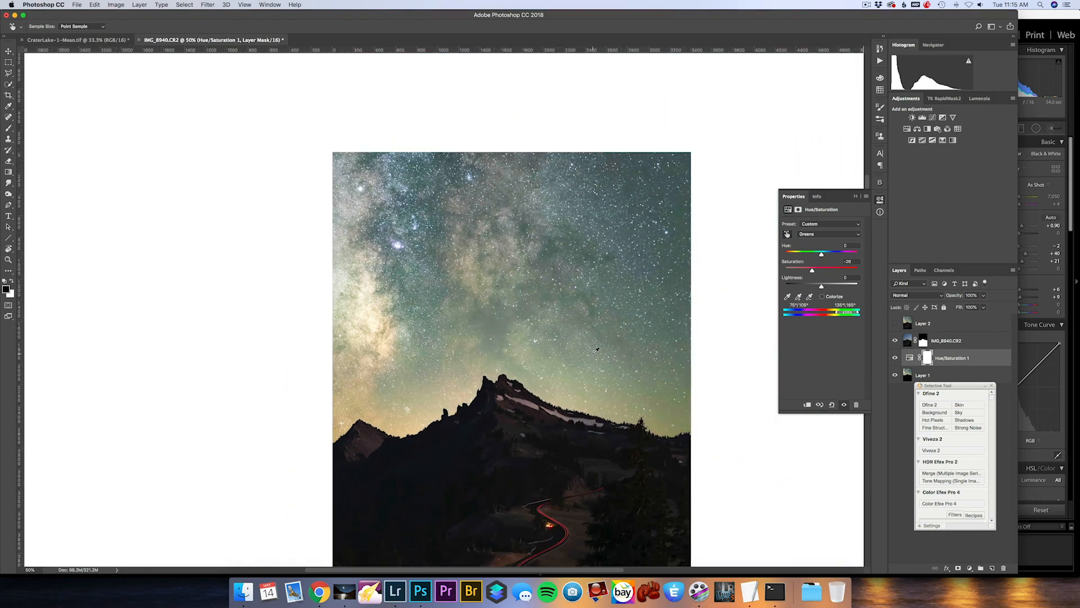
scroll(601, 373, down, 5)
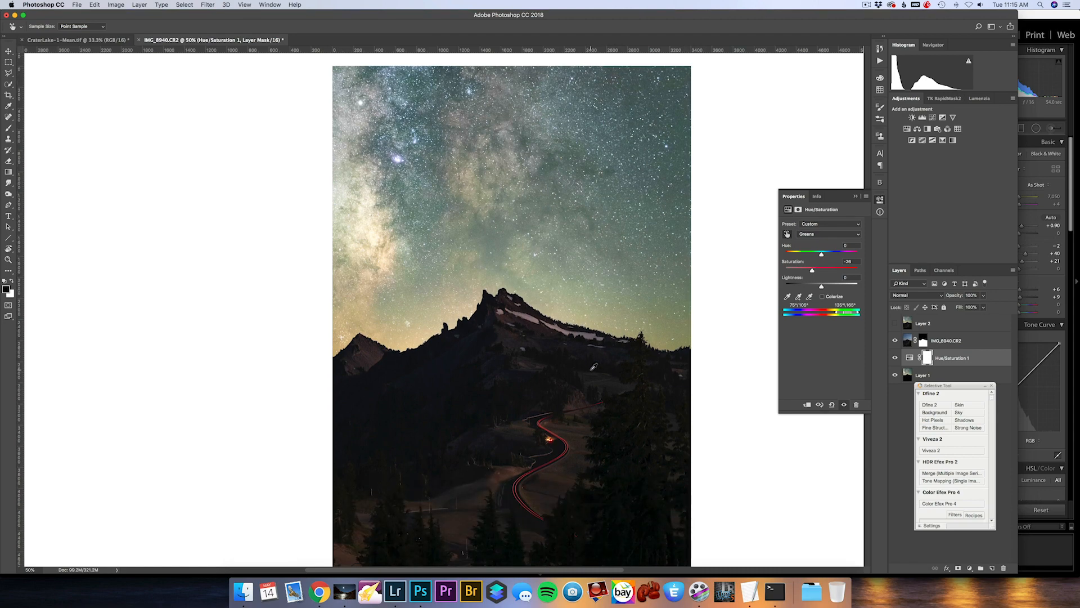
scroll(515, 357, down, 4)
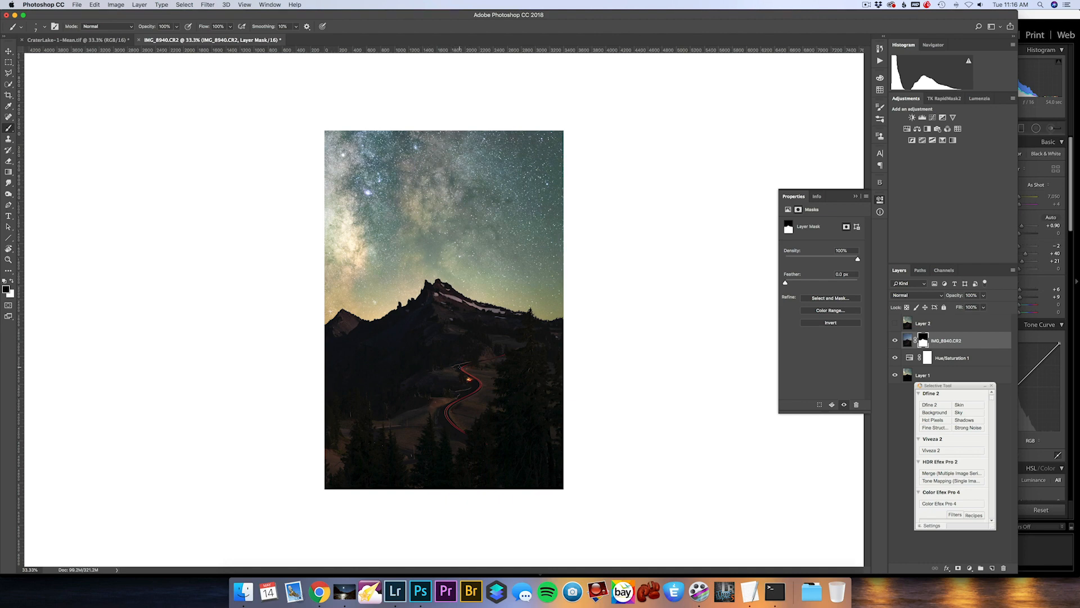
Add a Curves adjustment clipped to the IMG_8940.CR2 layer and darken its midtones with a point at input 142, output 98.
key(z)
mouse_move(346, 336)
mouse_down()
mouse_move(420, 369)
mouse_move(306, 309)
mouse_up()
scroll(181, 298, left, 5)
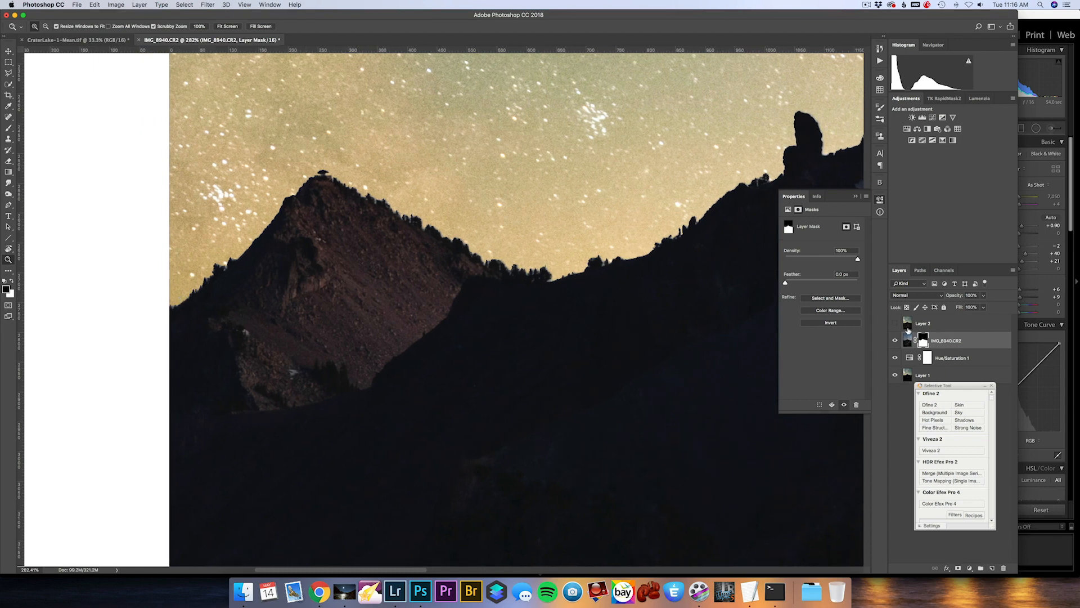
super+click(922, 342)
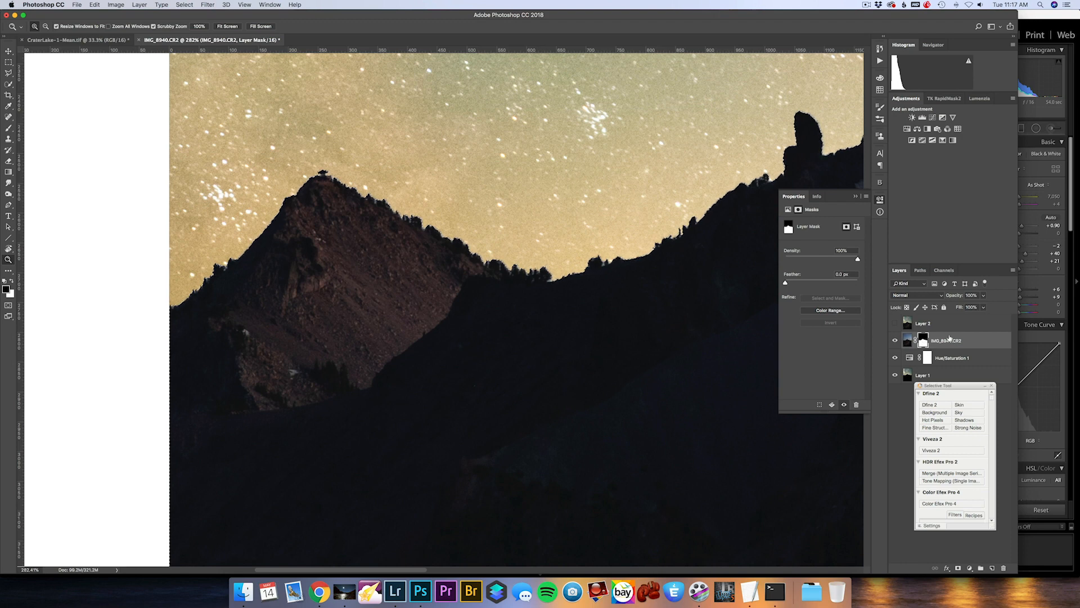
key(super+d)
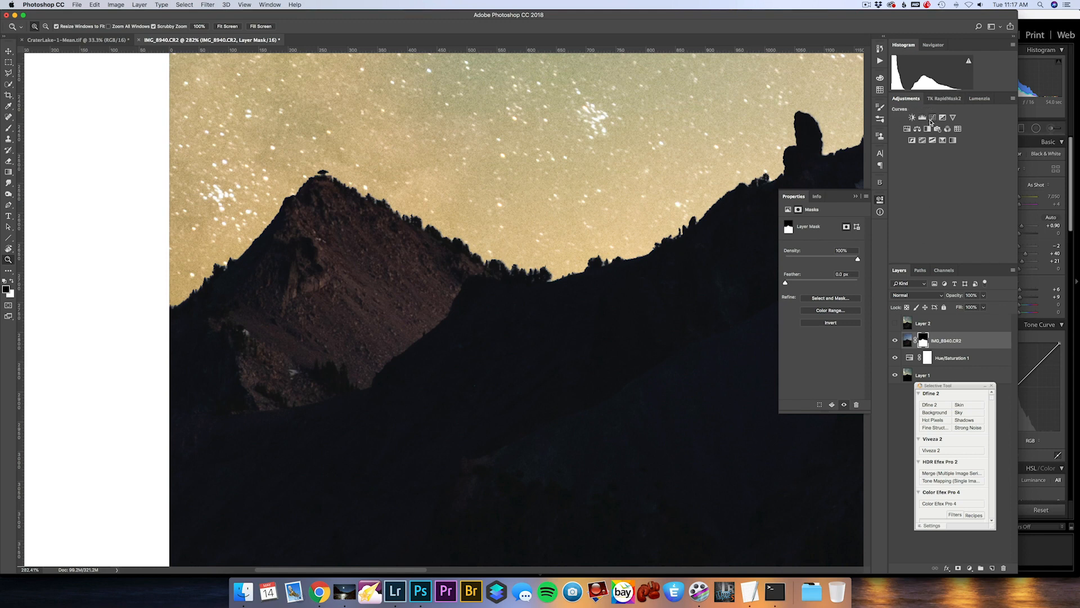
click(933, 117)
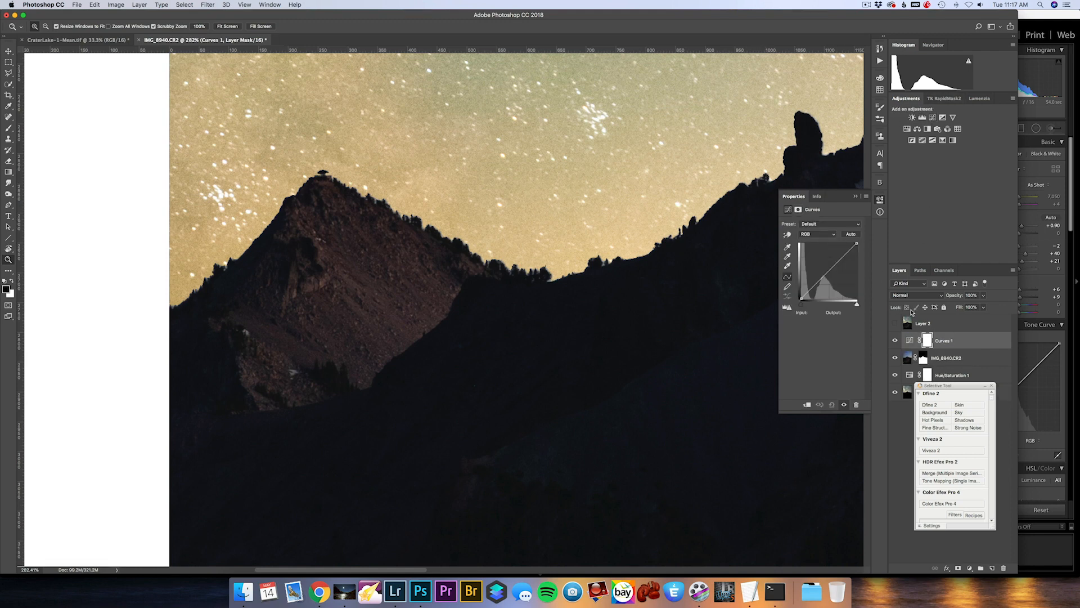
alt+click(916, 349)
drag(831, 269, 832, 277)
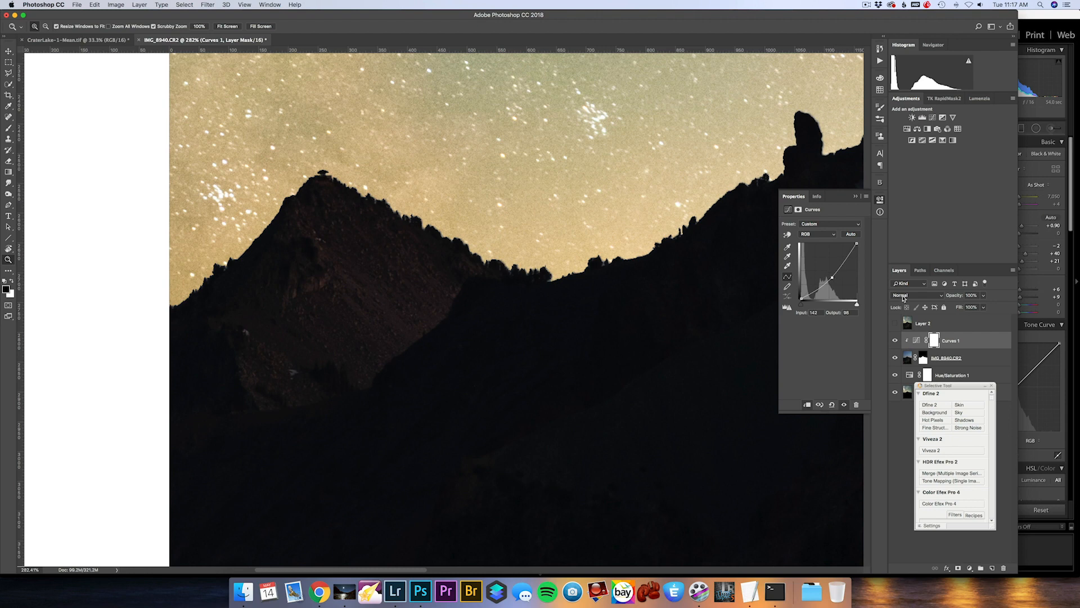
Invert the Curves mask and paint white over the small peak beside the main mountain with a 300 px brush at 38% opacity.
key(super+i)
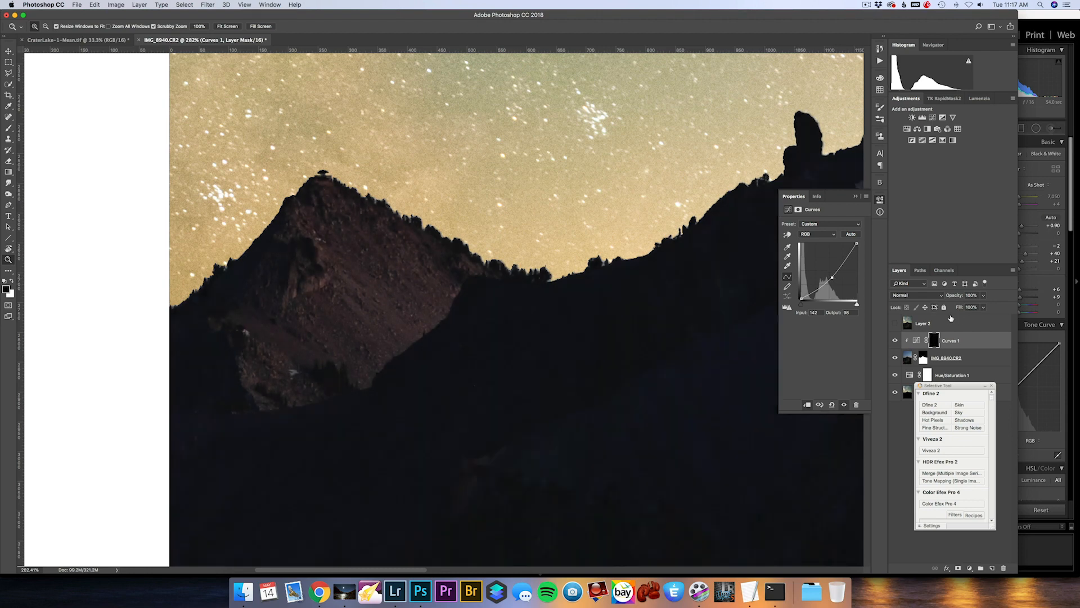
key(b)
mouse_move(153, 30)
mouse_down()
mouse_move(108, 30)
mouse_move(119, 29)
mouse_up()
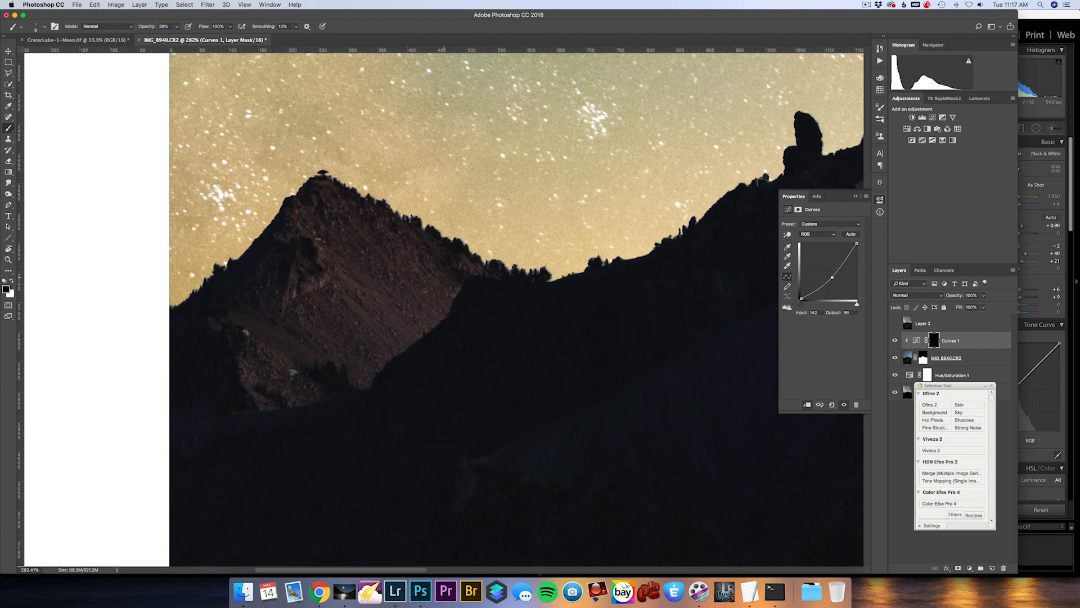
key(bracketright)
key(bracketright)
key(bracketright)
key(bracketright)
key(bracketright)
key(bracketright)
key(bracketright)
key(bracketright)
key(bracketright)
key(bracketright)
key(bracketright)
key(bracketright)
key(x)
mouse_move(283, 373)
mouse_down()
mouse_move(349, 321)
mouse_move(419, 298)
mouse_move(361, 270)
mouse_move(357, 239)
mouse_move(319, 226)
mouse_move(232, 303)
mouse_move(343, 351)
mouse_move(148, 356)
mouse_move(302, 220)
mouse_up()
key(super+minus)
key(super+minus)
key(super+minus)
key(super+minus)
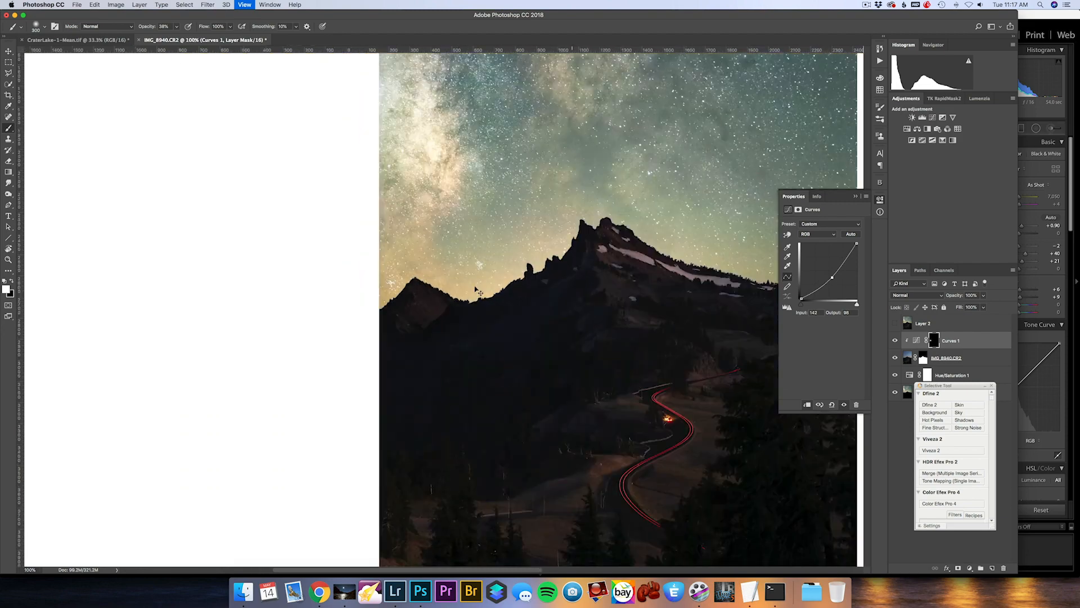
key(super+minus)
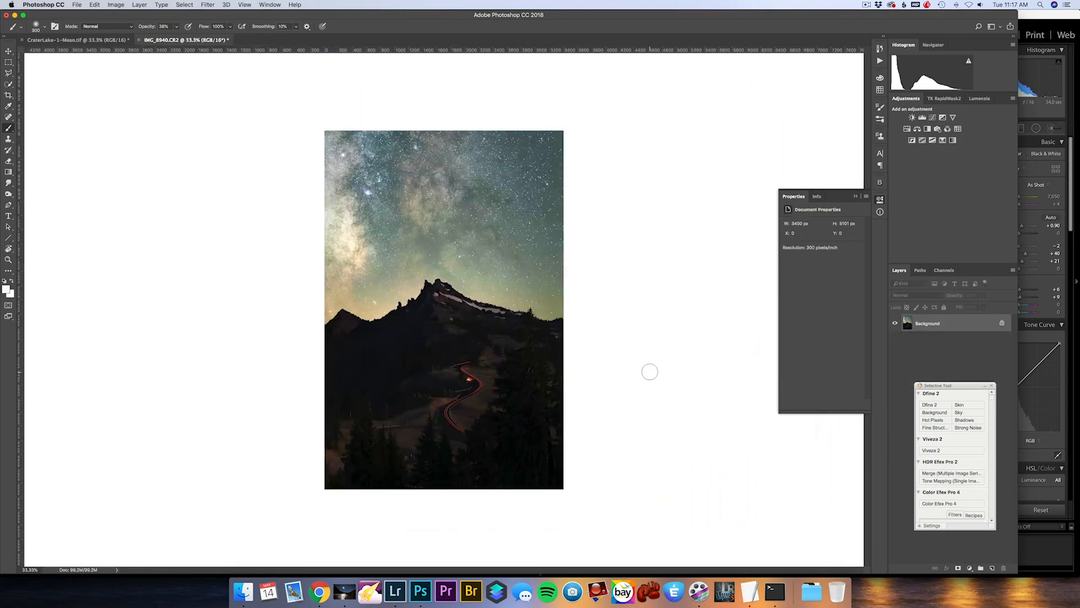
Undo the flattening of the image, uncover the full layer list, and duplicate Layer 1.
key(super+z)
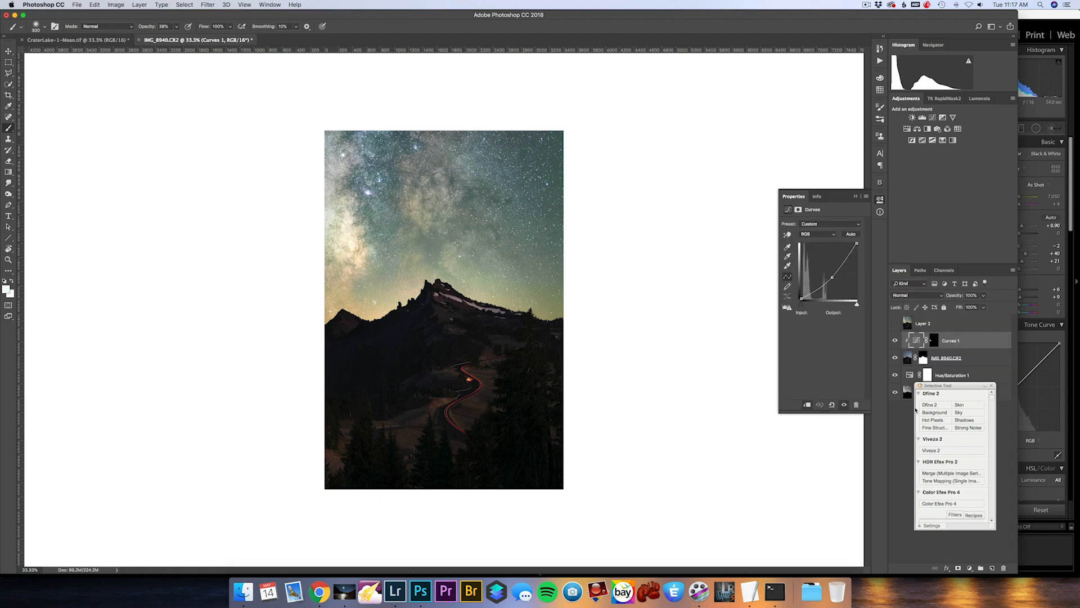
drag(970, 384, 967, 462)
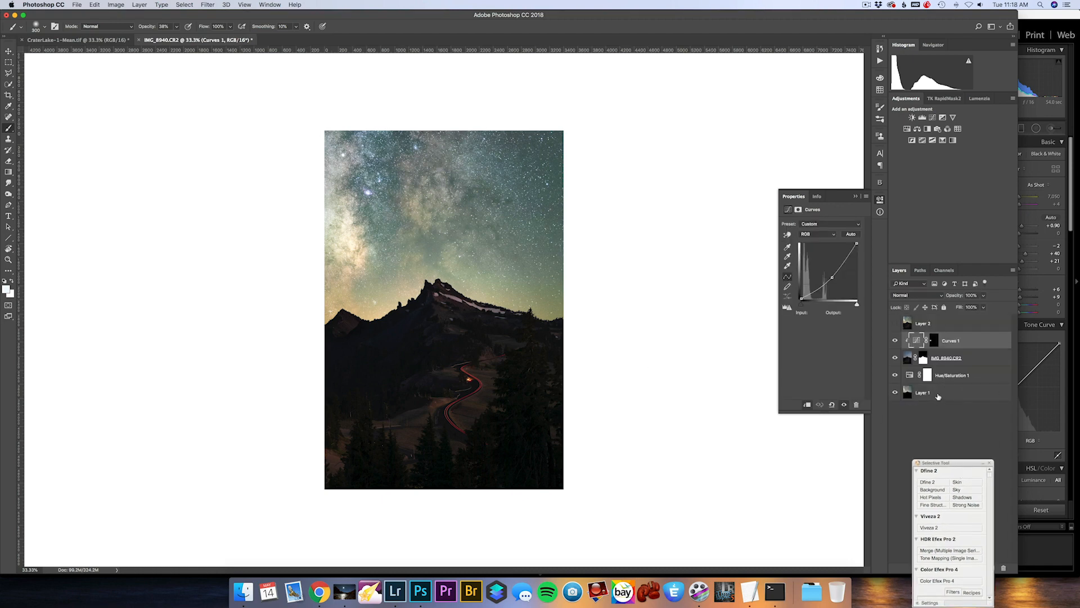
click(938, 397)
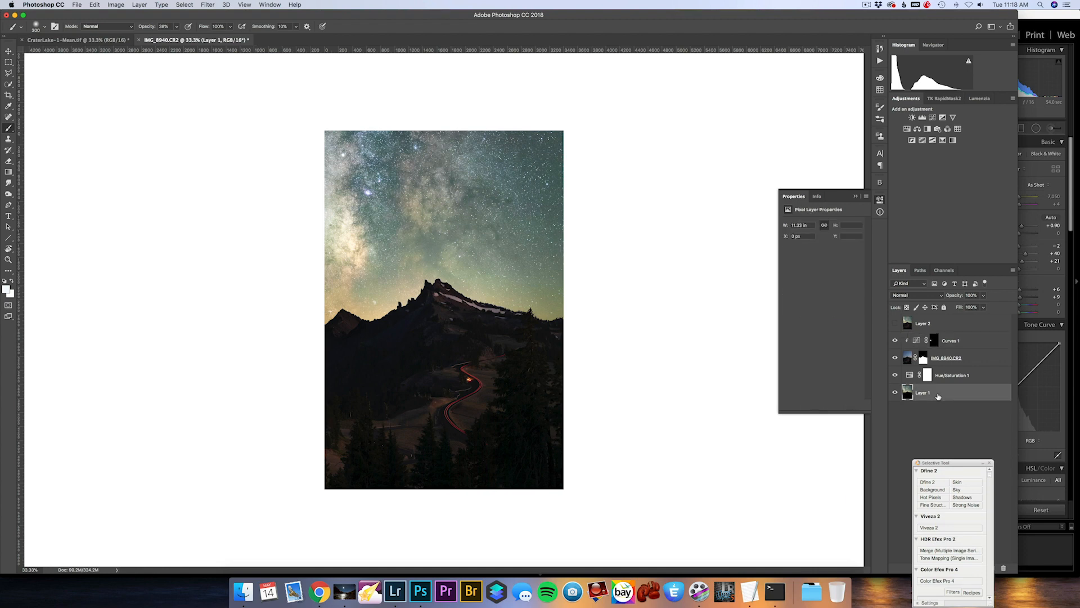
key(super+j)
Select the stars on Layer 1 copy with Color Range set to Highlights, fuzziness 63% and range 153.
click(179, 4)
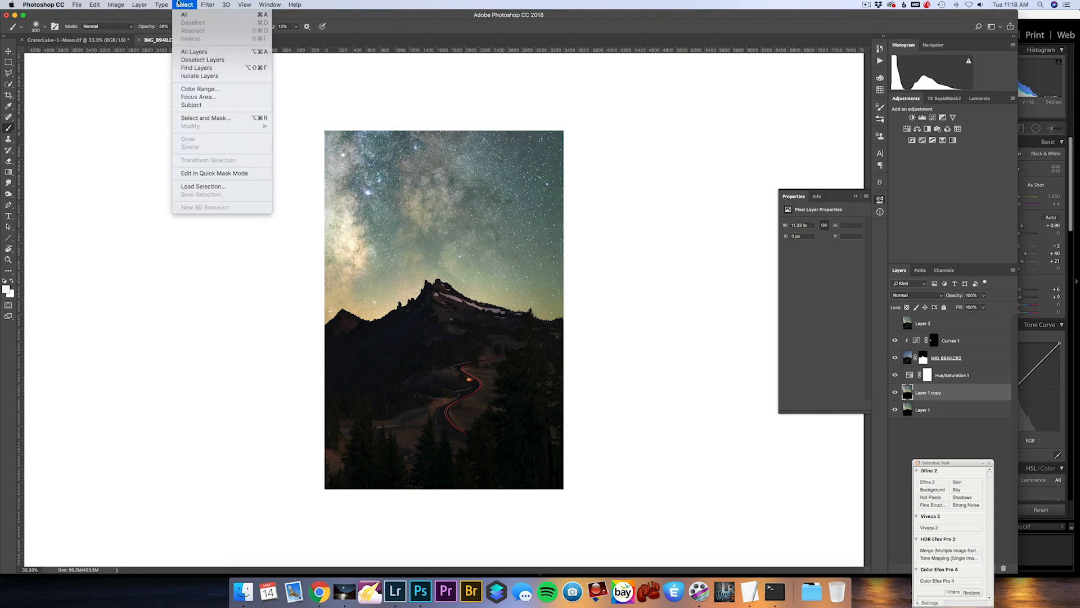
click(203, 89)
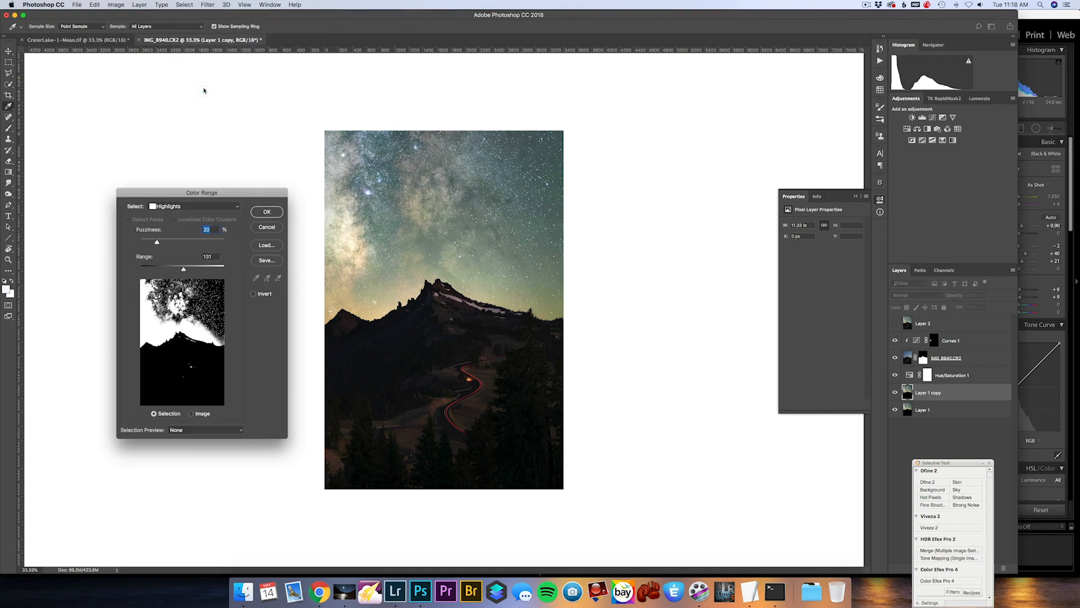
click(171, 207)
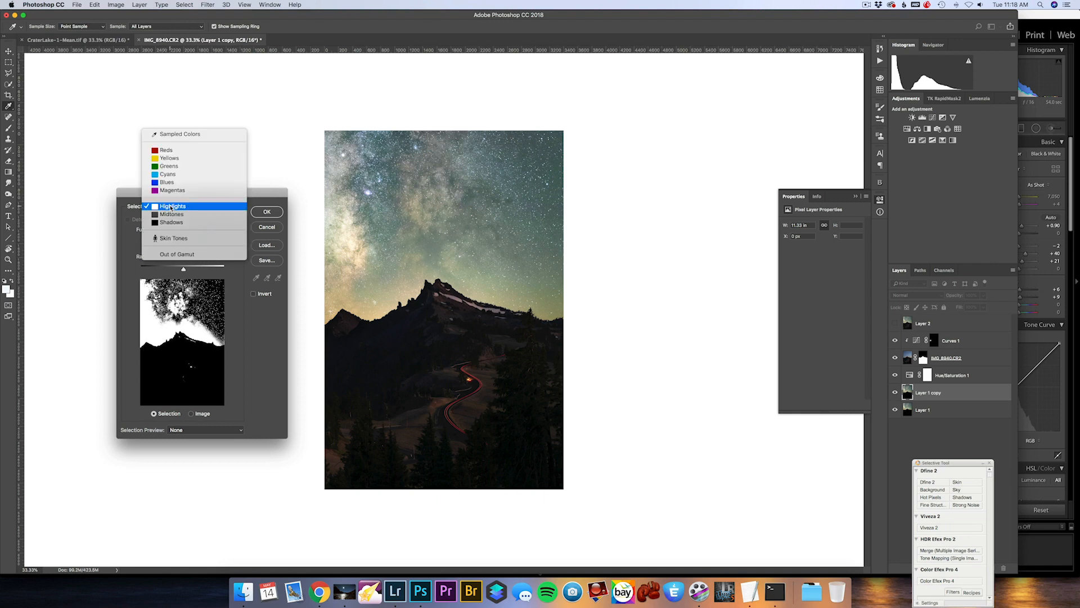
click(171, 207)
drag(157, 243, 191, 270)
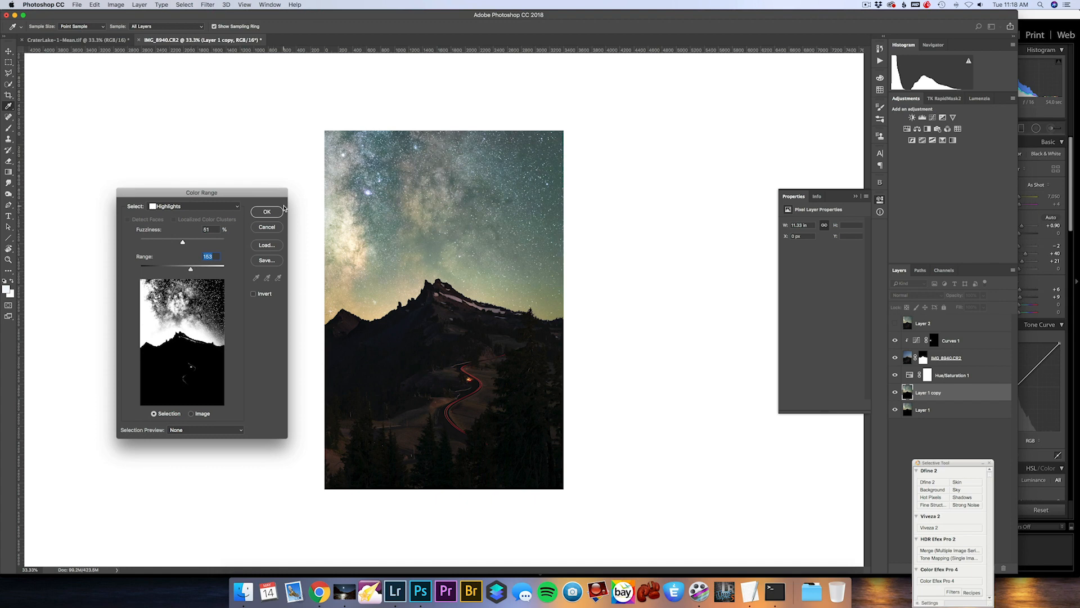
drag(183, 243, 186, 243)
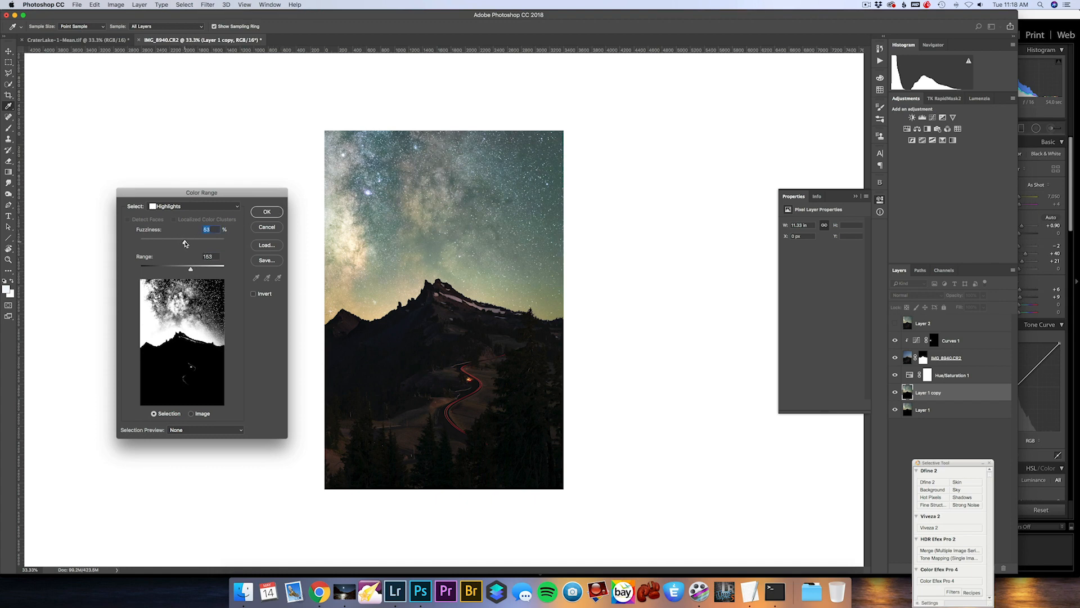
click(277, 211)
key(b)
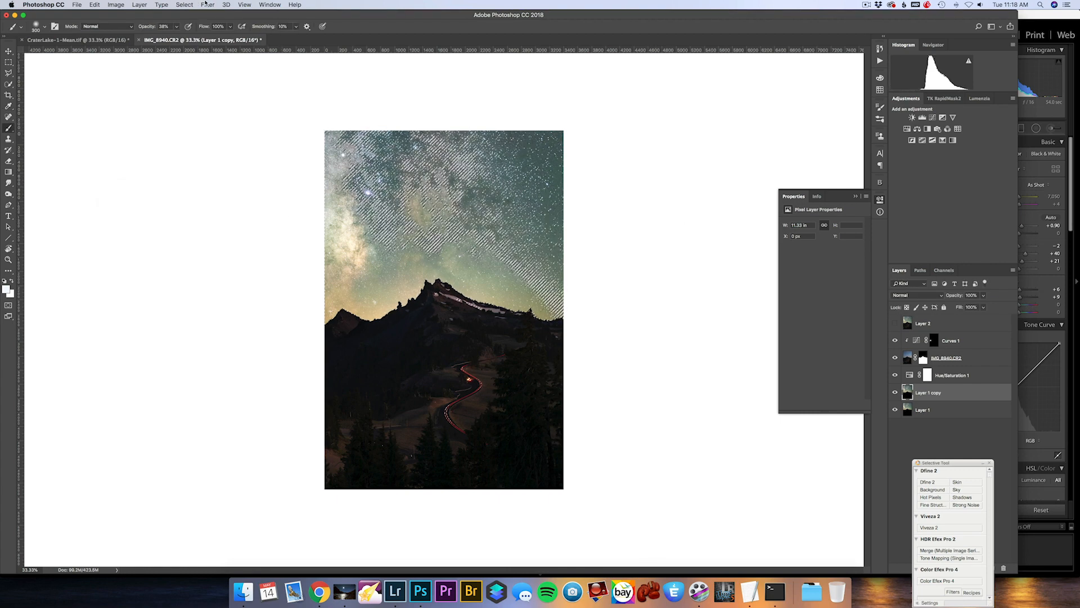
click(184, 4)
mouse_move(253, 126)
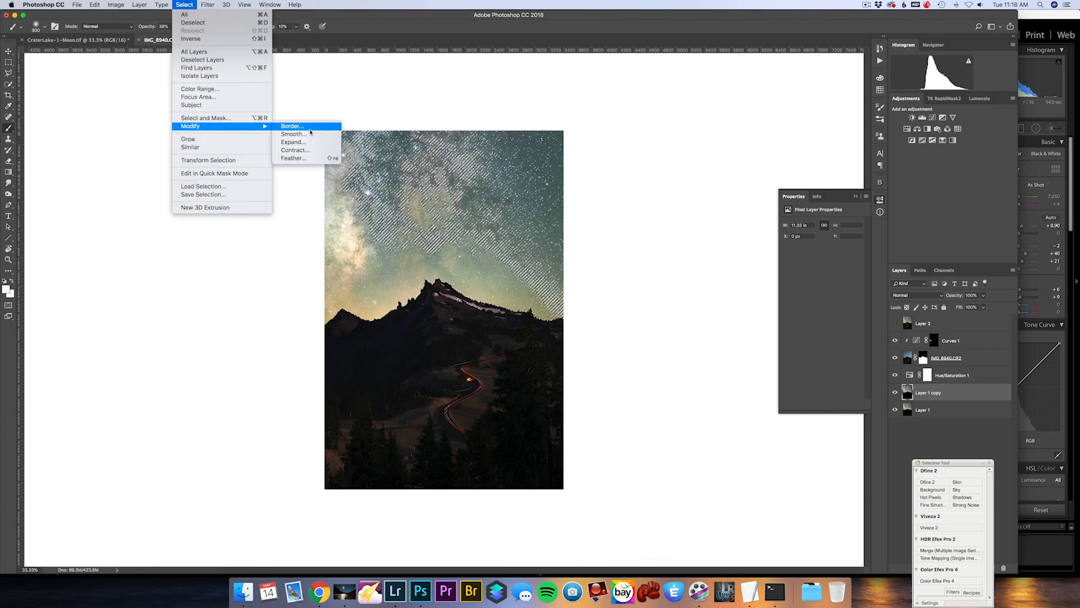
click(303, 158)
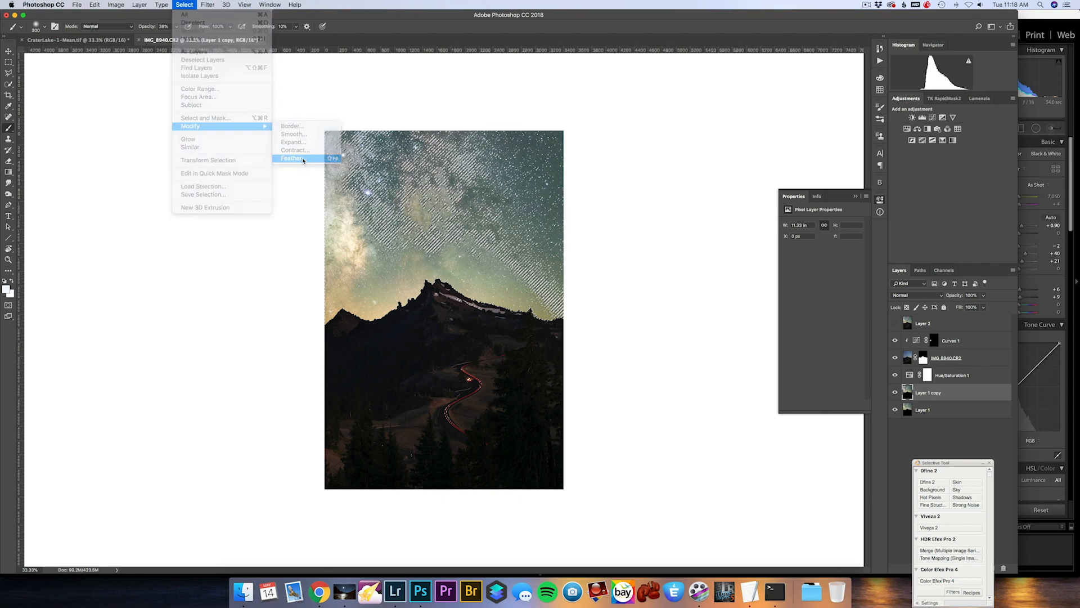
click(585, 289)
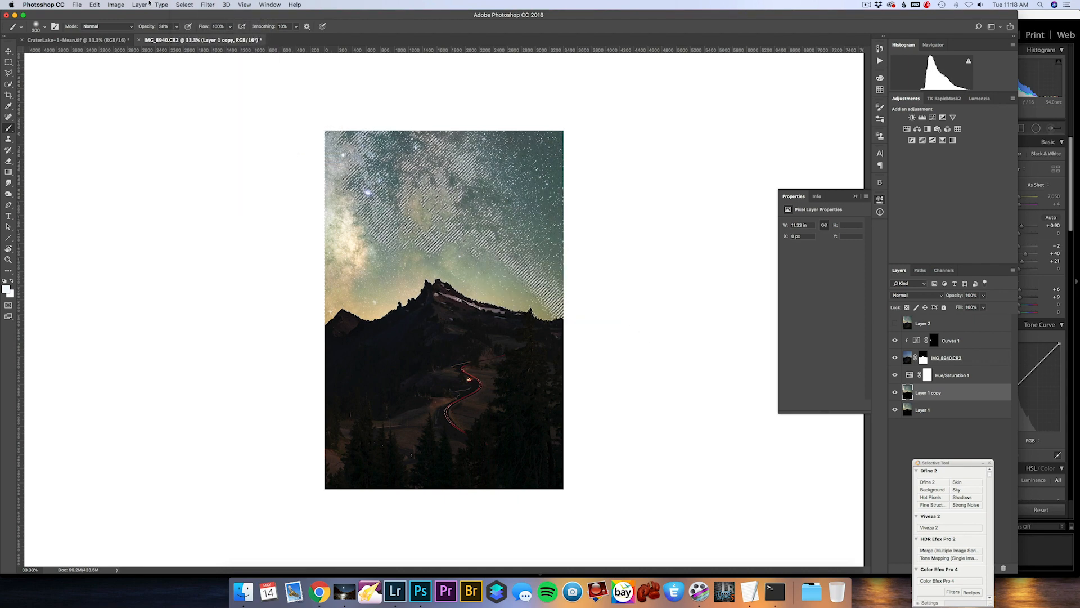
Expand the star highlights selection and feather its edges.
click(184, 5)
mouse_move(224, 127)
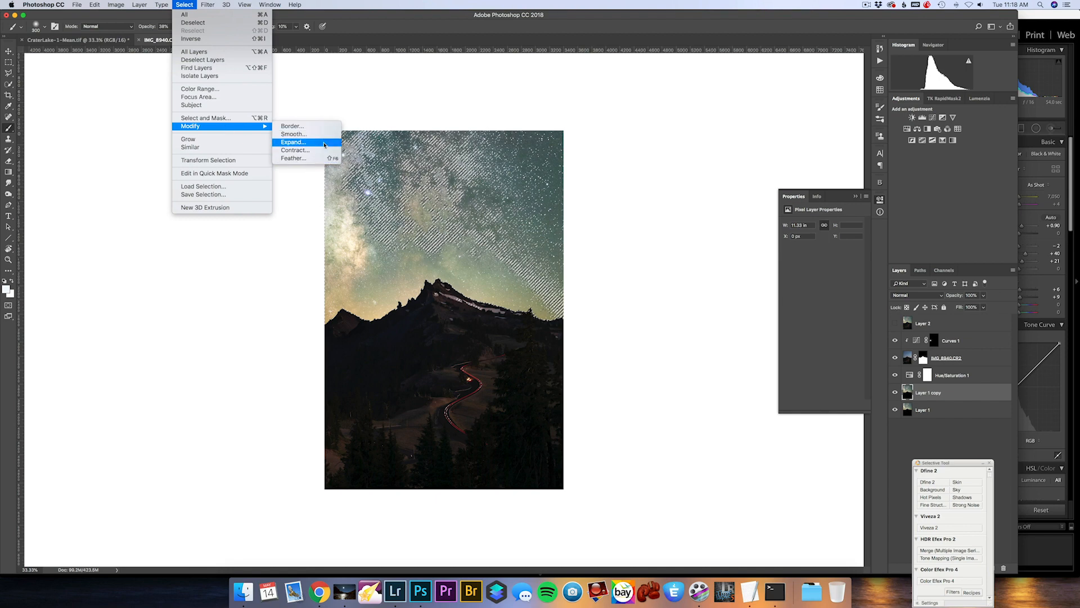
click(303, 143)
click(588, 274)
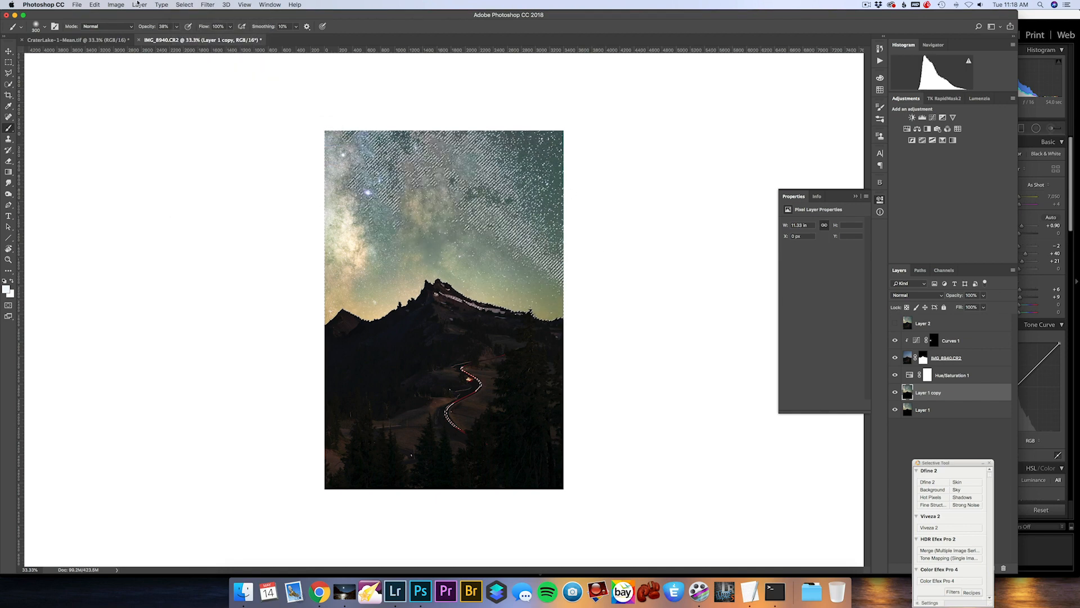
click(184, 4)
mouse_move(219, 132)
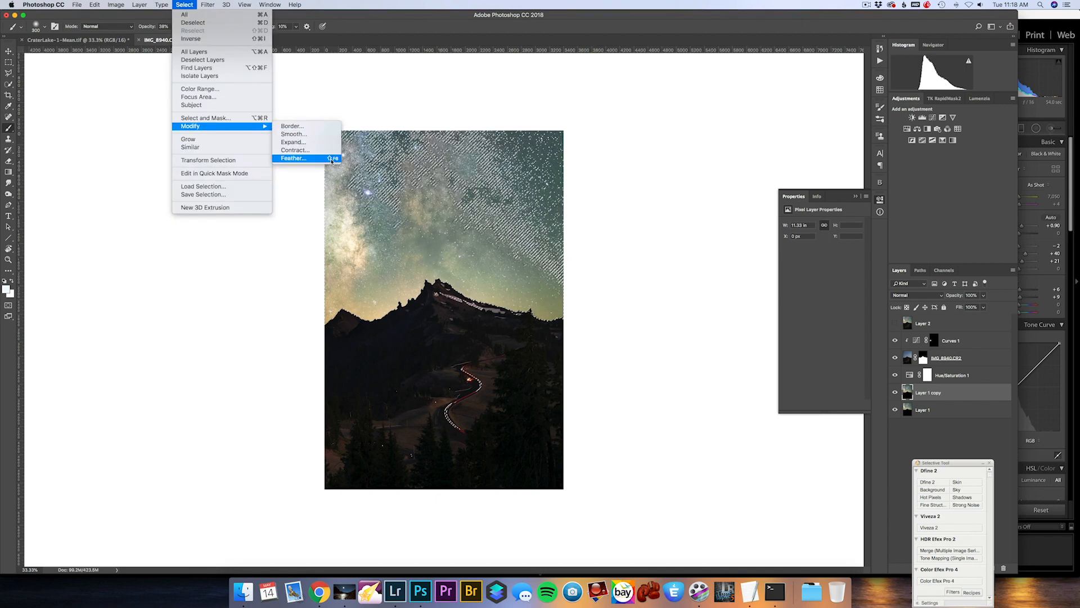
click(298, 158)
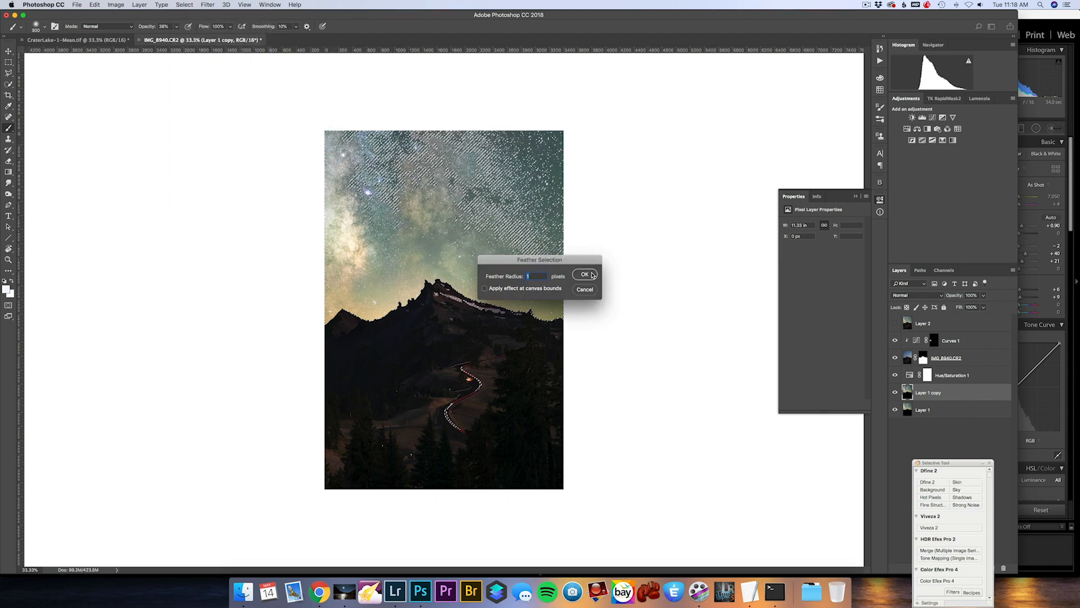
click(585, 274)
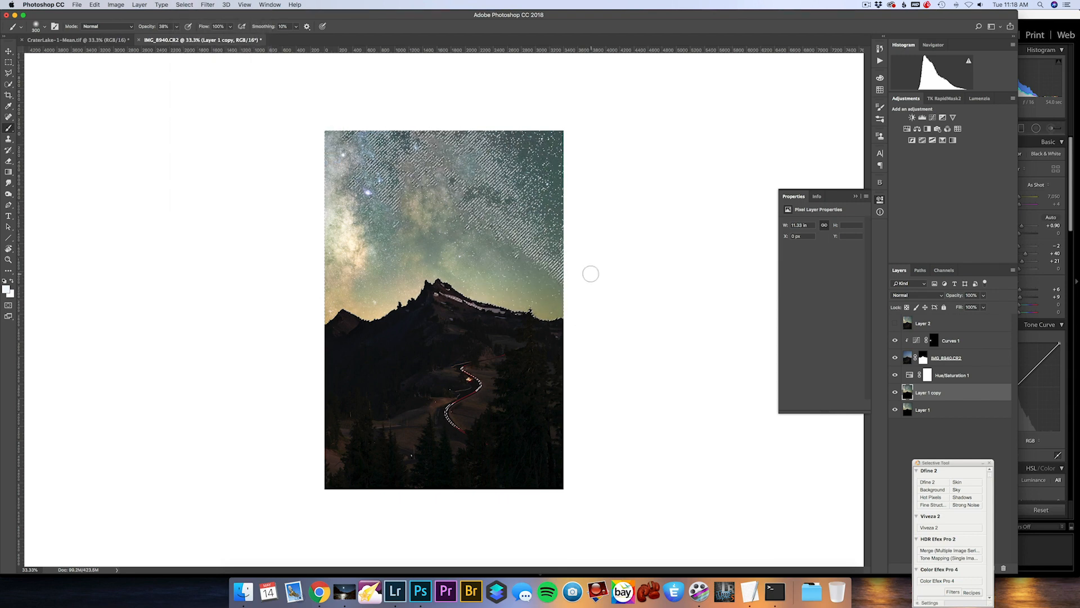
Open the Minimum filter for the selected stars on Layer 1 copy, with a 0.5 px radius preserving Roundness.
click(208, 4)
mouse_move(293, 178)
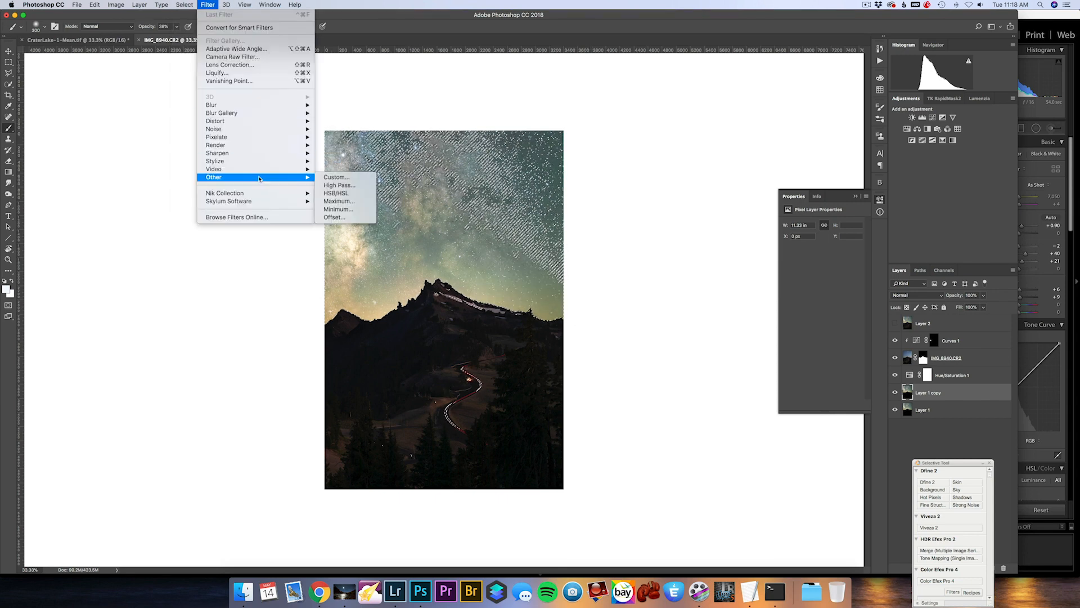
click(358, 212)
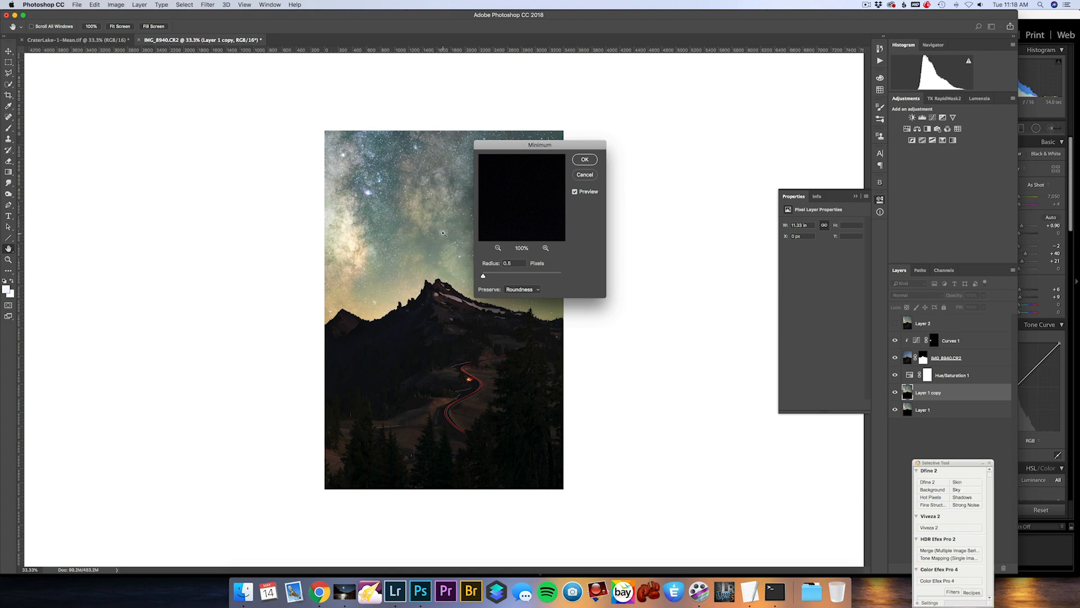
Examine the sky close up with the Minimum filter's preview on and off to judge the star reduction.
key(super+equal)
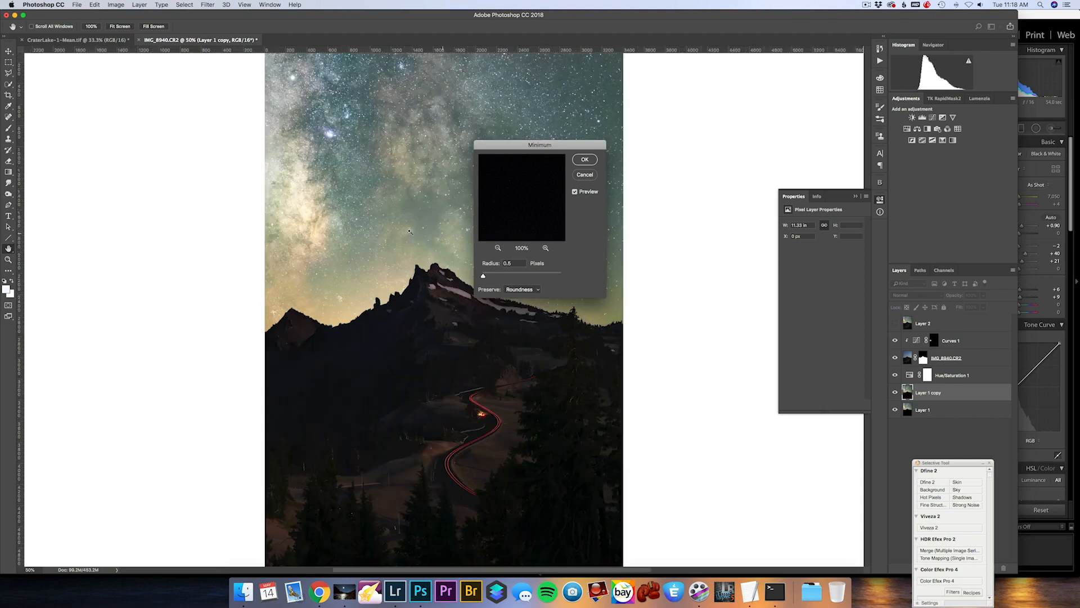
key(super+equal)
key(super+equal)
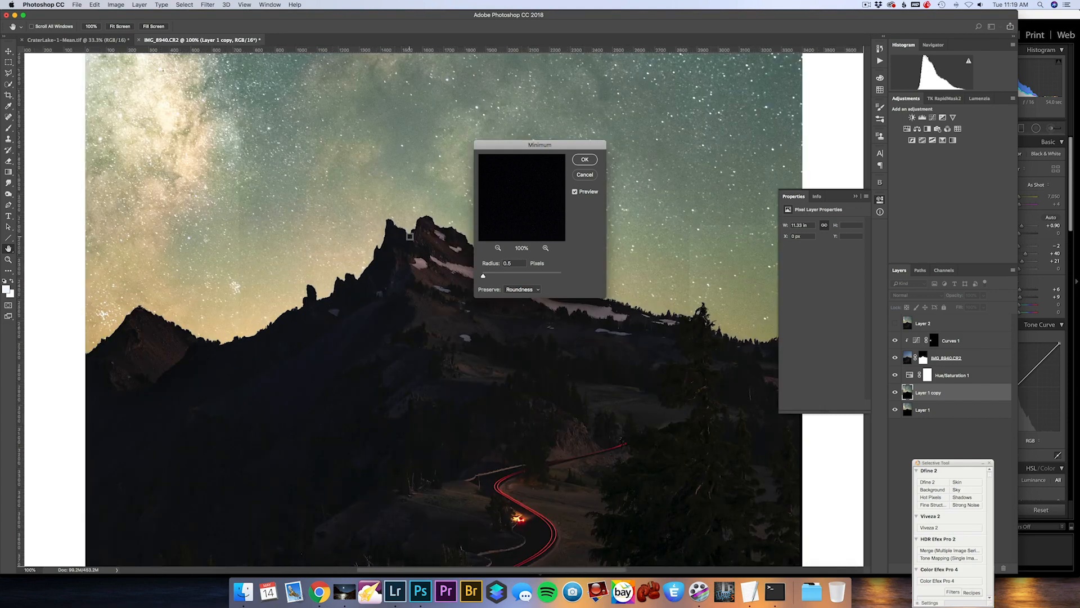
scroll(410, 236, up, 10)
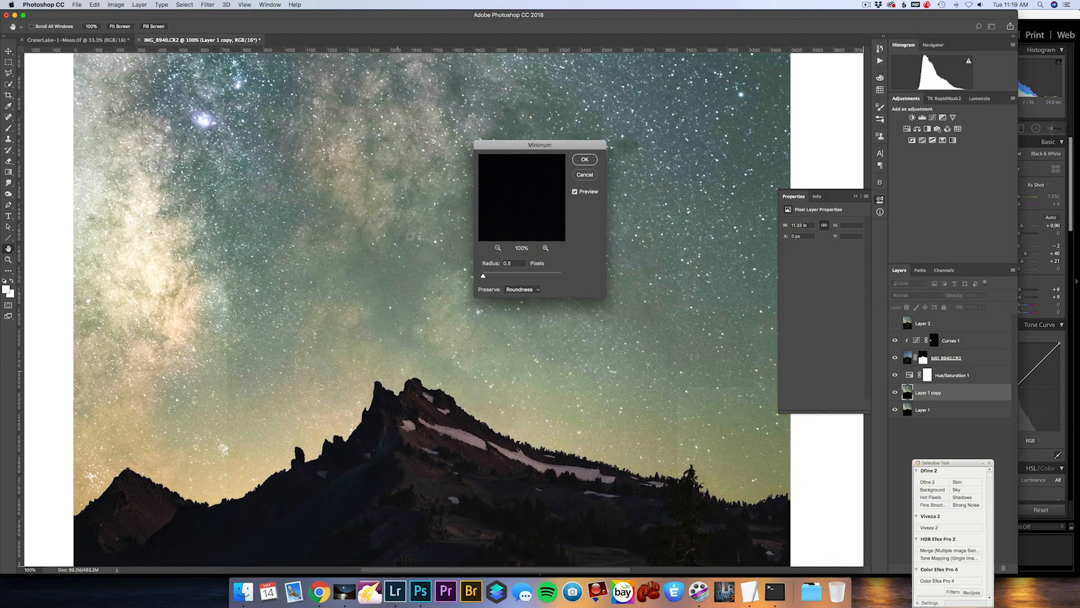
scroll(409, 237, up, 3)
scroll(454, 266, up, 5)
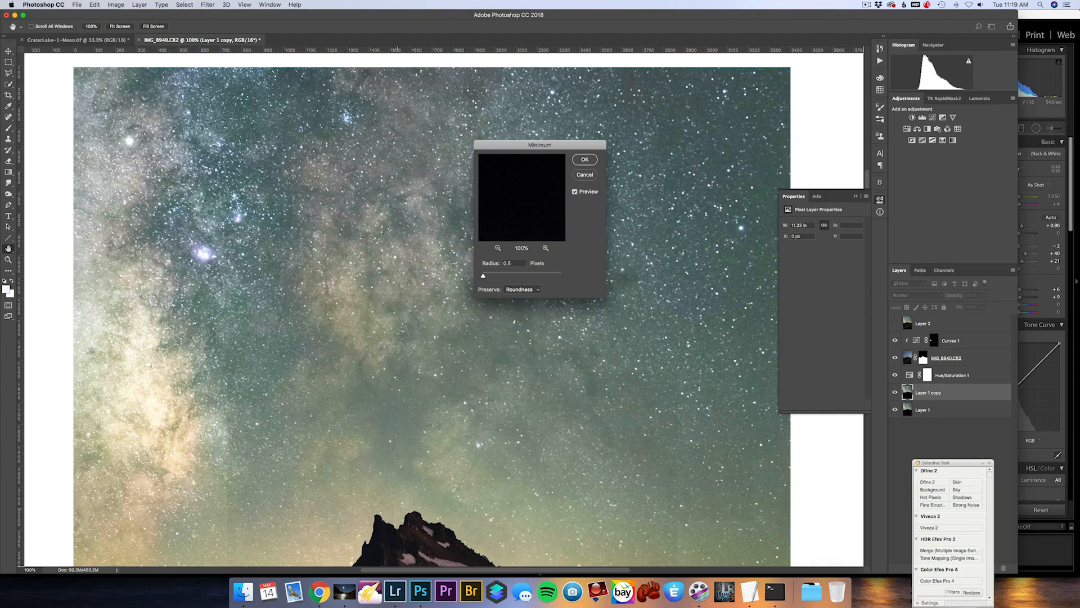
scroll(454, 231, up, 1)
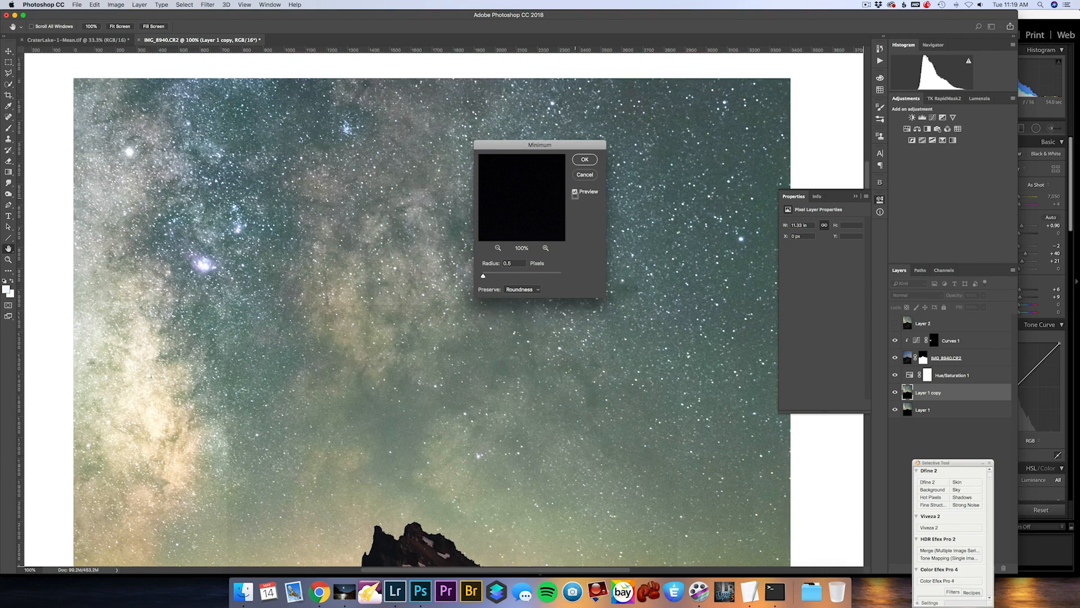
click(575, 192)
scroll(417, 454, down, 6)
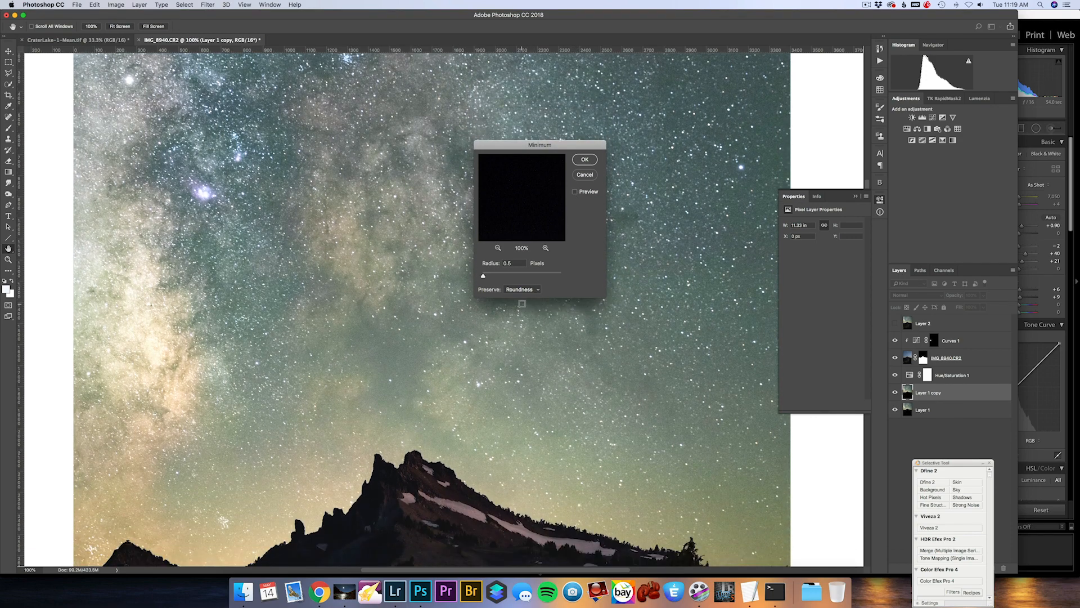
click(575, 192)
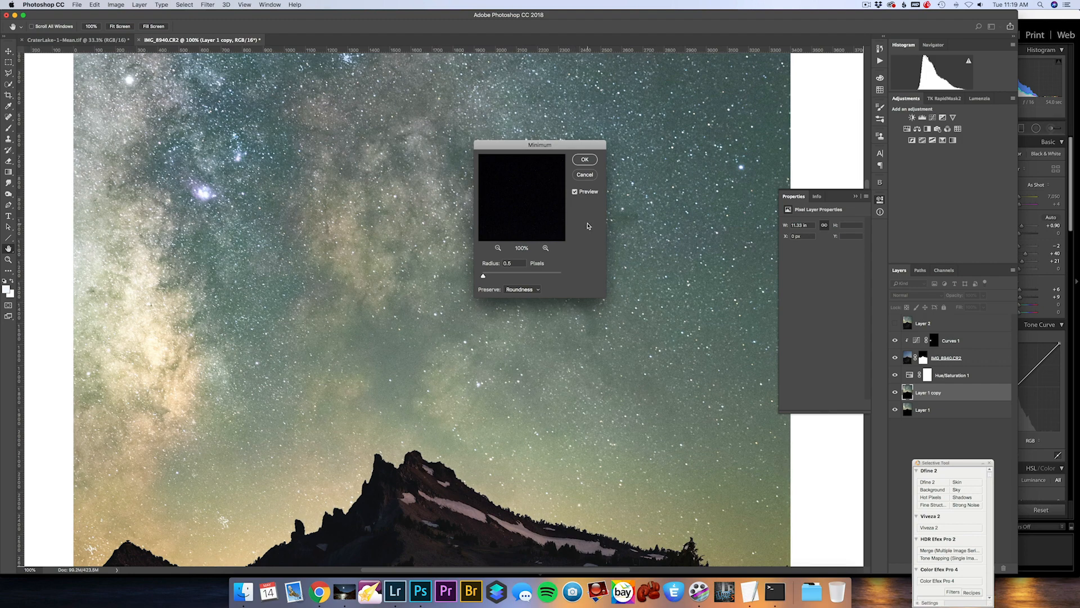
click(575, 192)
click(575, 192)
key(super+minus)
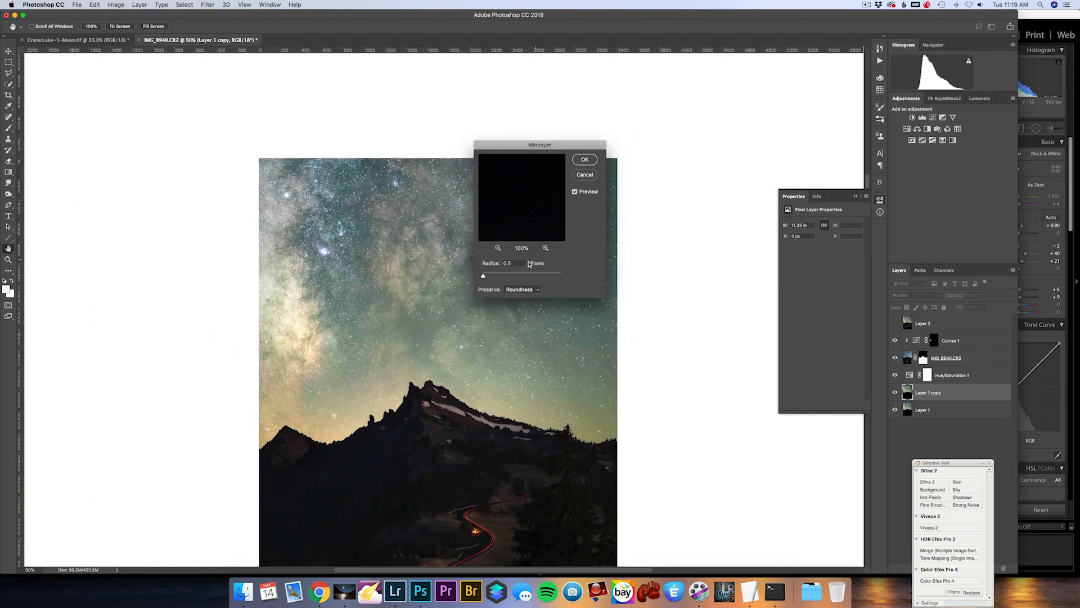
Try a 0.7 px Minimum radius and compare the magnified stars with and without the preview.
click(576, 192)
drag(484, 277, 484, 277)
super+click(457, 319)
super+click(458, 319)
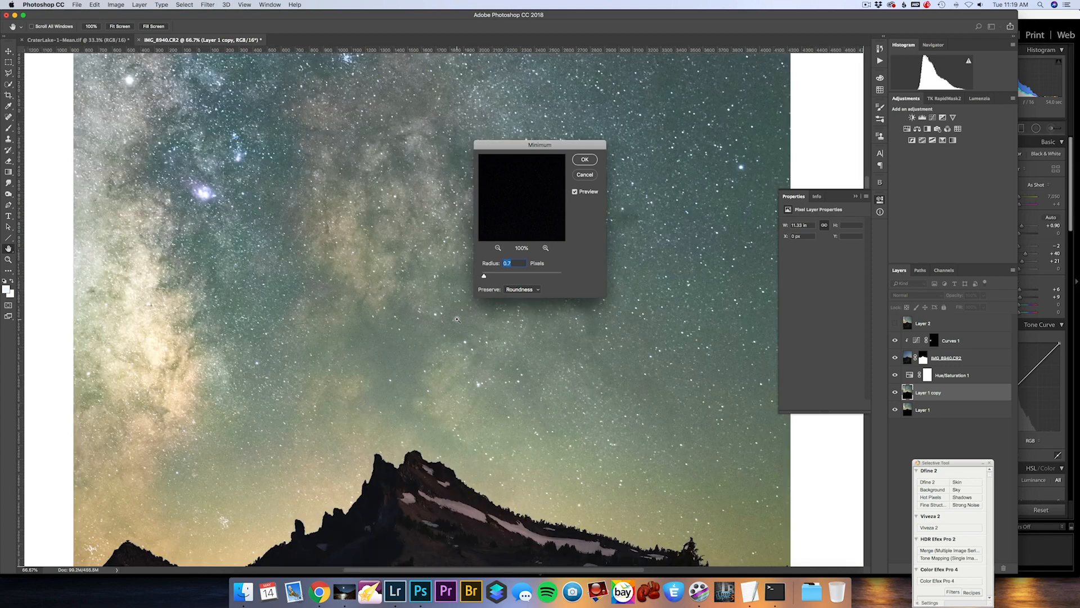
super+click(457, 320)
key(super+equal)
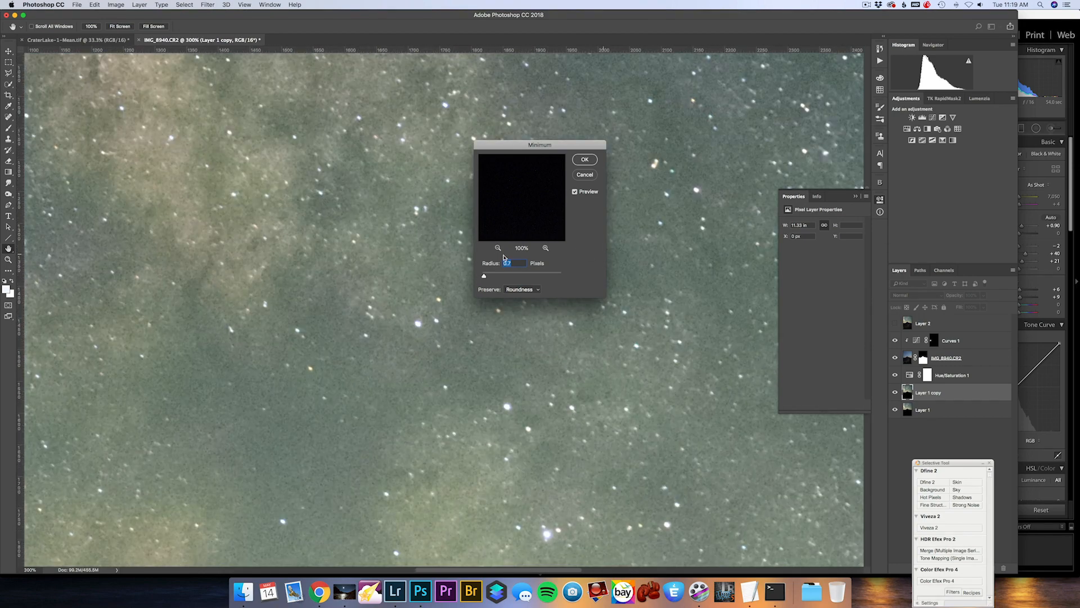
click(577, 192)
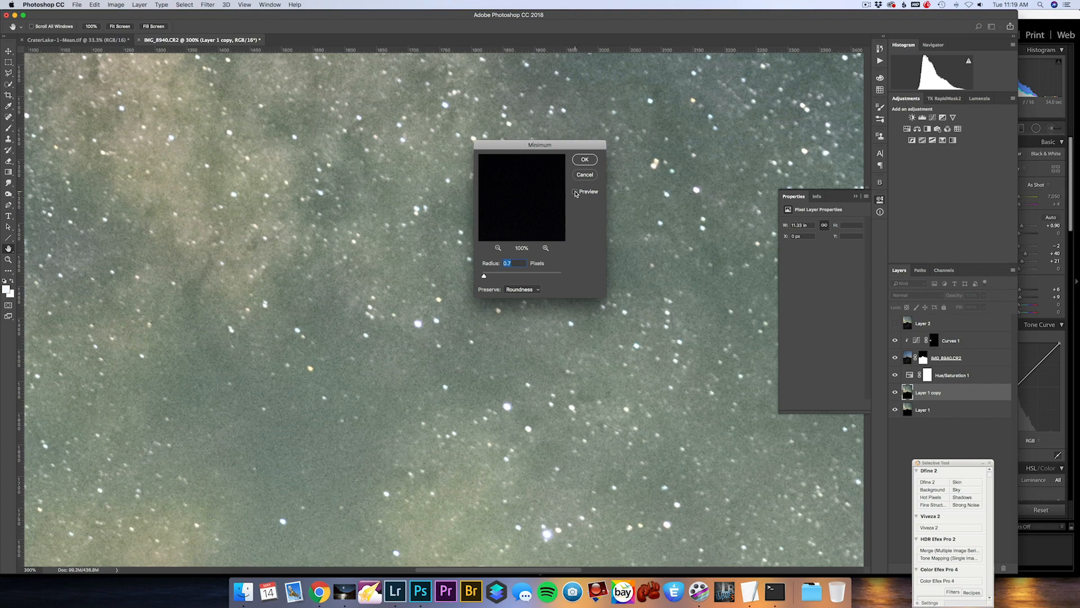
click(576, 192)
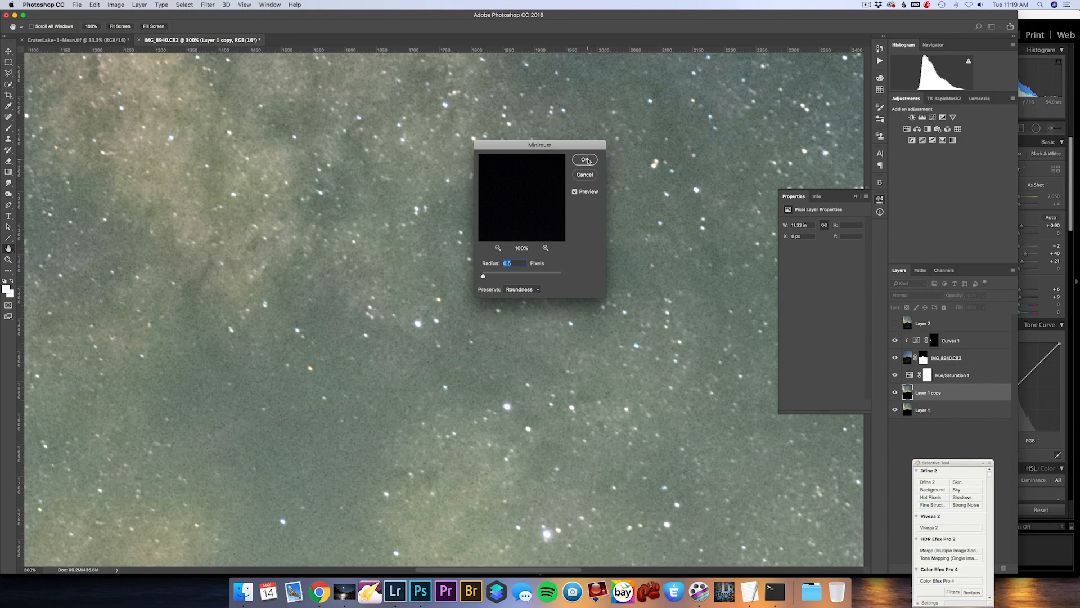
Apply the Minimum filter with a 0.5 px radius, and compare the whole image with and without Layer 1 copy.
click(585, 159)
key(super+minus)
key(super+minus)
key(super+minus)
key(super+minus)
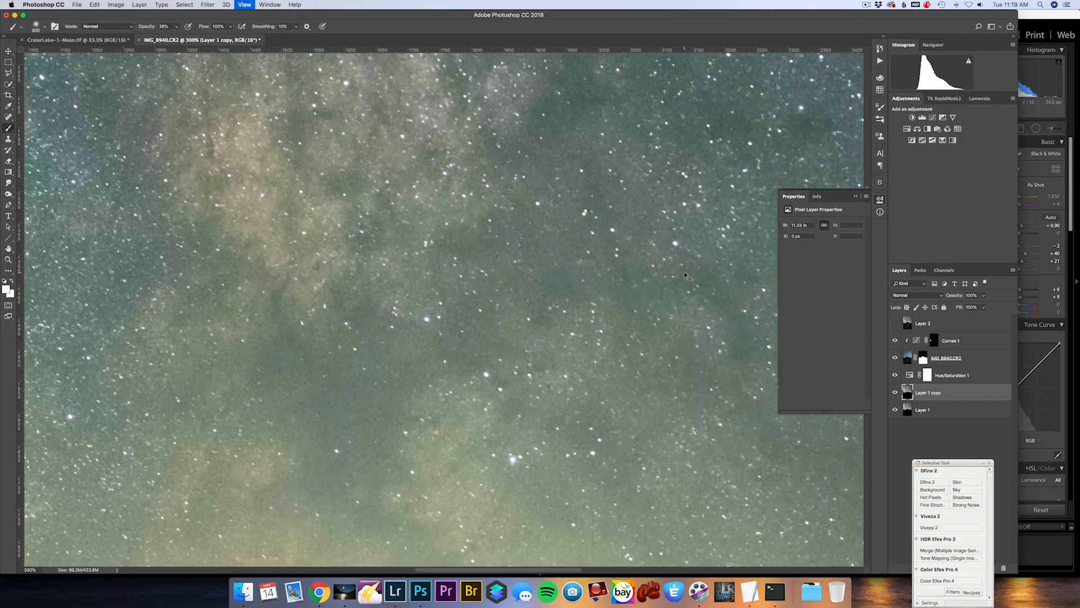
key(super+minus)
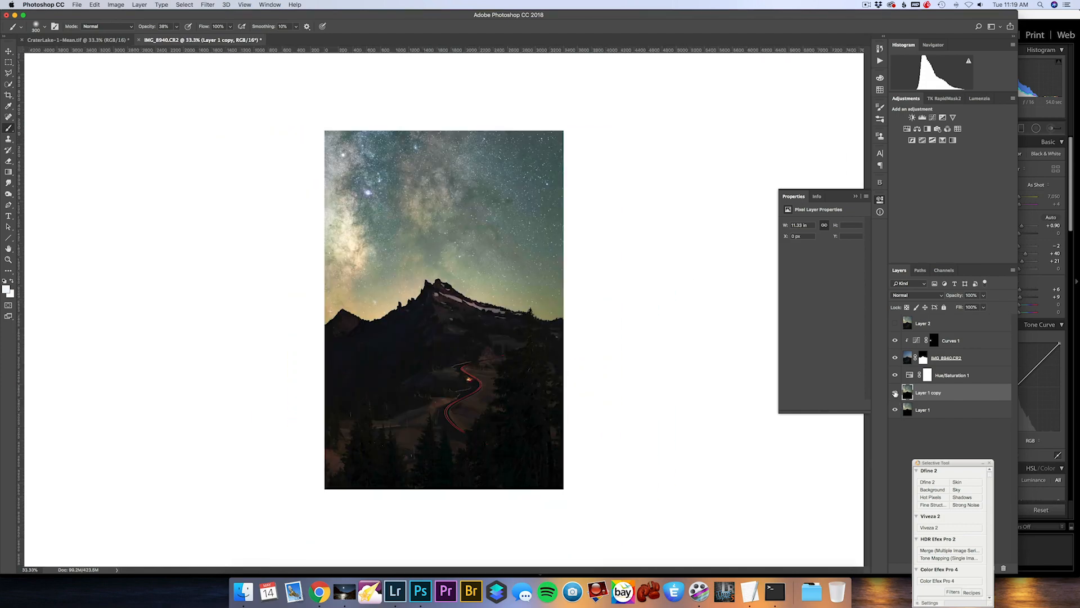
click(895, 393)
click(895, 393)
Lower the opacity of Layer 1 copy and flatten the image into a single background layer.
click(10, 194)
click(42, 193)
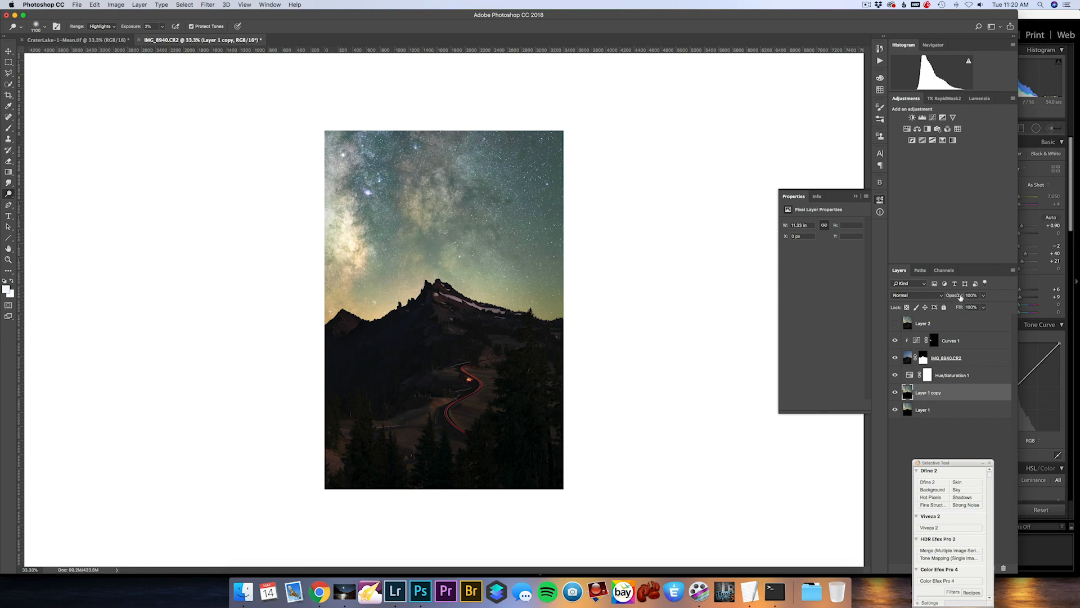
drag(961, 297, 948, 298)
right_click(951, 401)
click(981, 466)
key(Return)
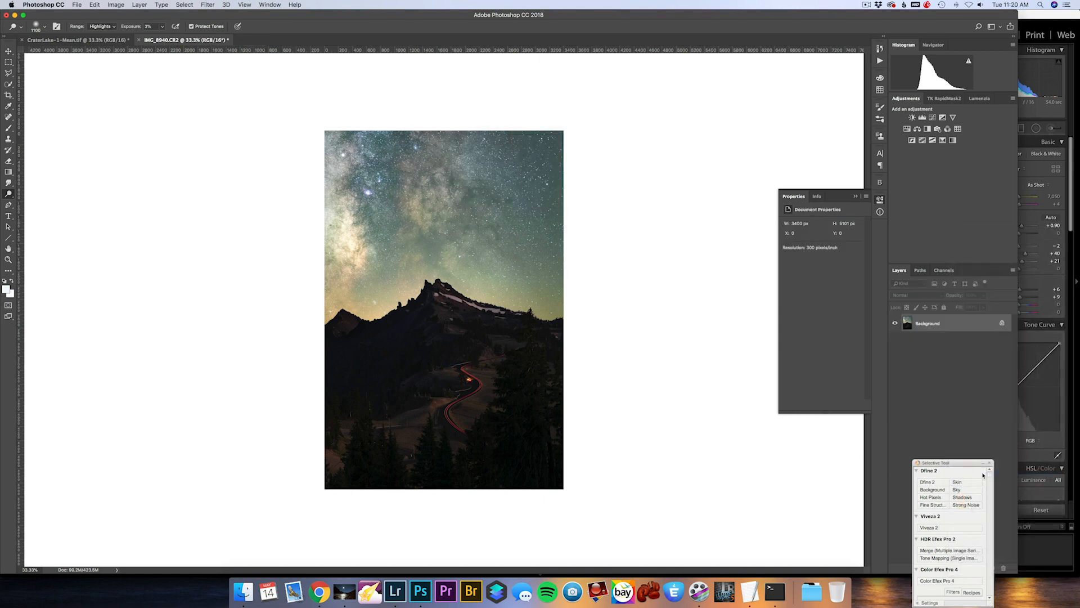
Save the flattened composite and switch to Lightroom Classic.
key(super+s)
key(super+Tab)
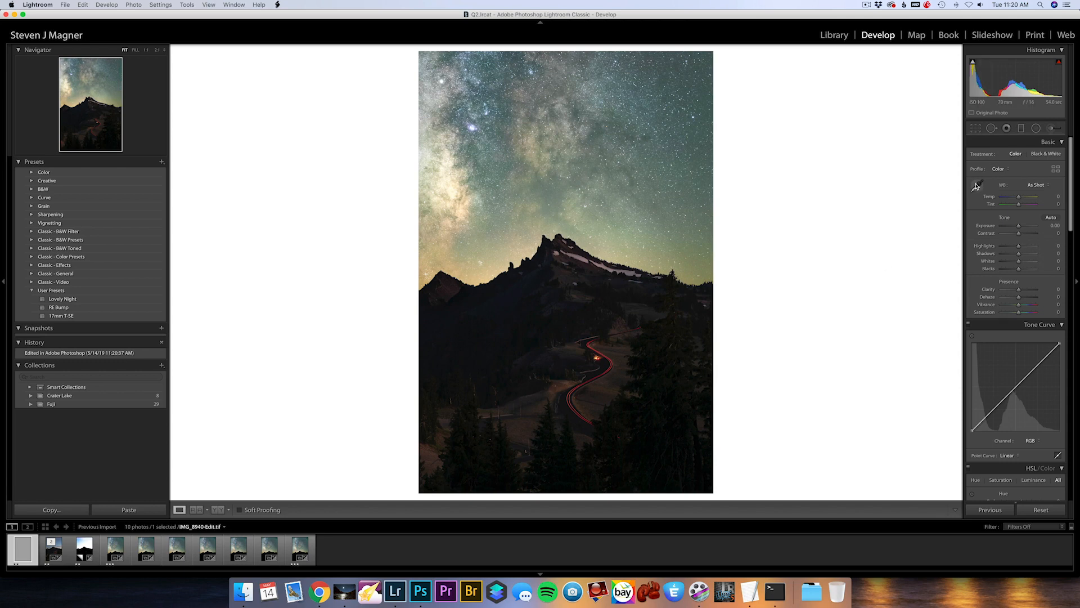
Crop a thin strip off the photo's upper-right edges at the original aspect ratio, and check the mountain ridge close up.
click(976, 128)
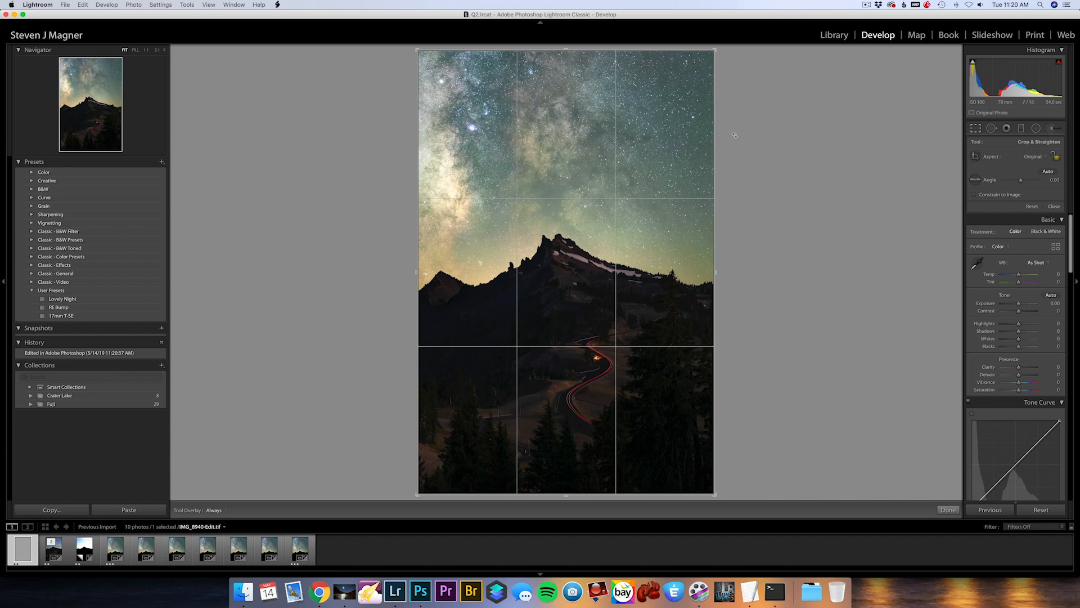
drag(718, 48, 713, 53)
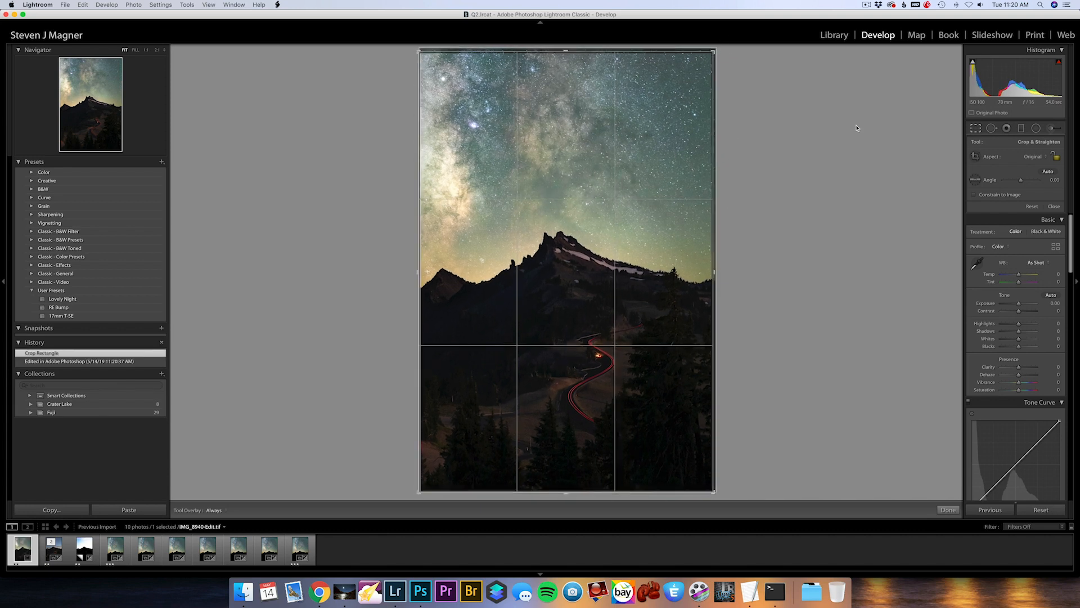
key(Return)
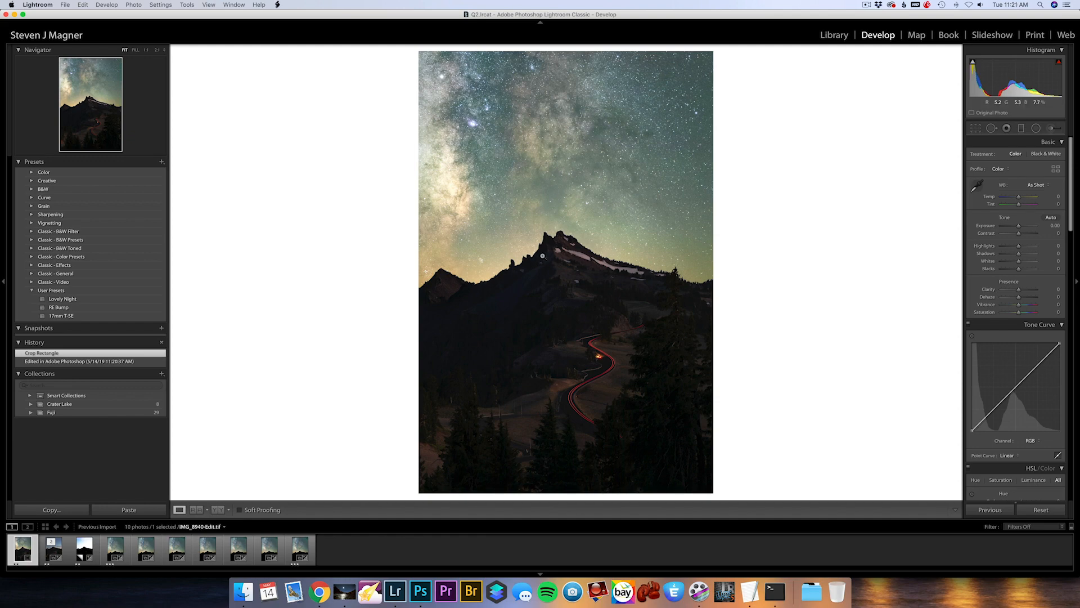
click(561, 282)
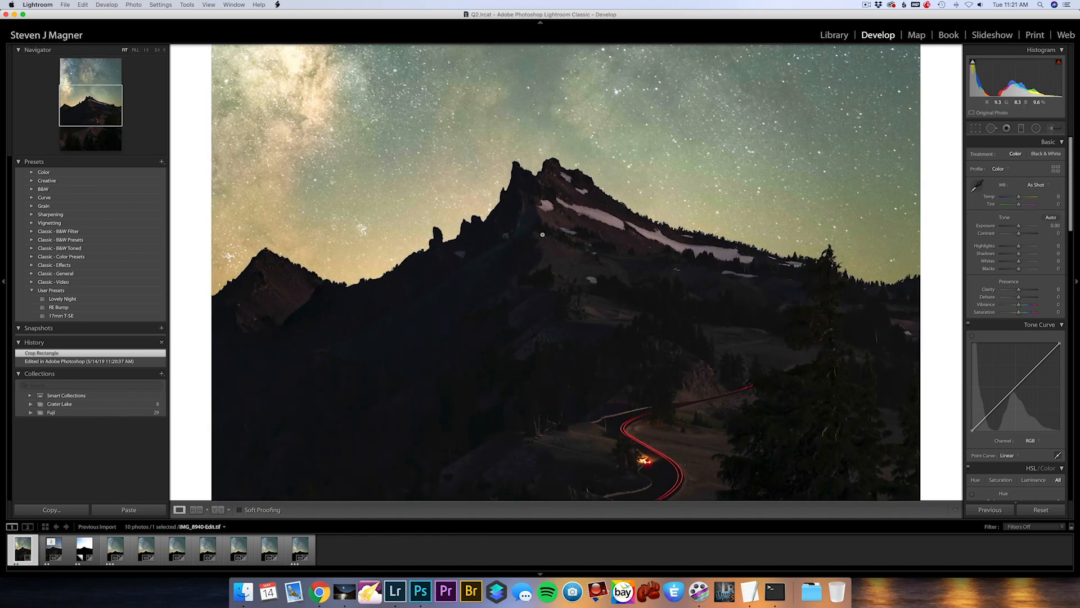
click(544, 237)
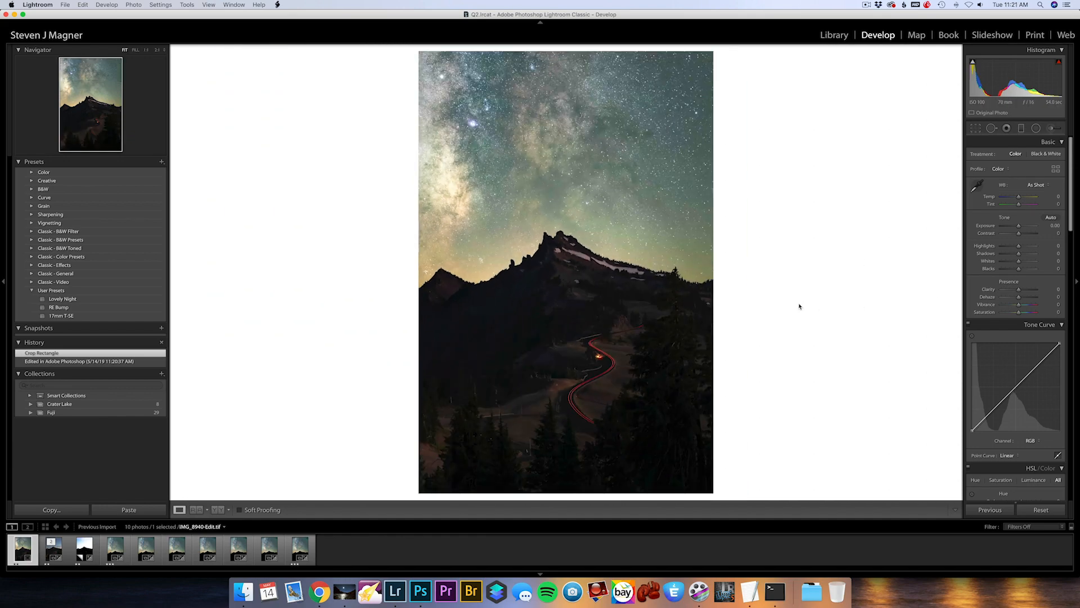